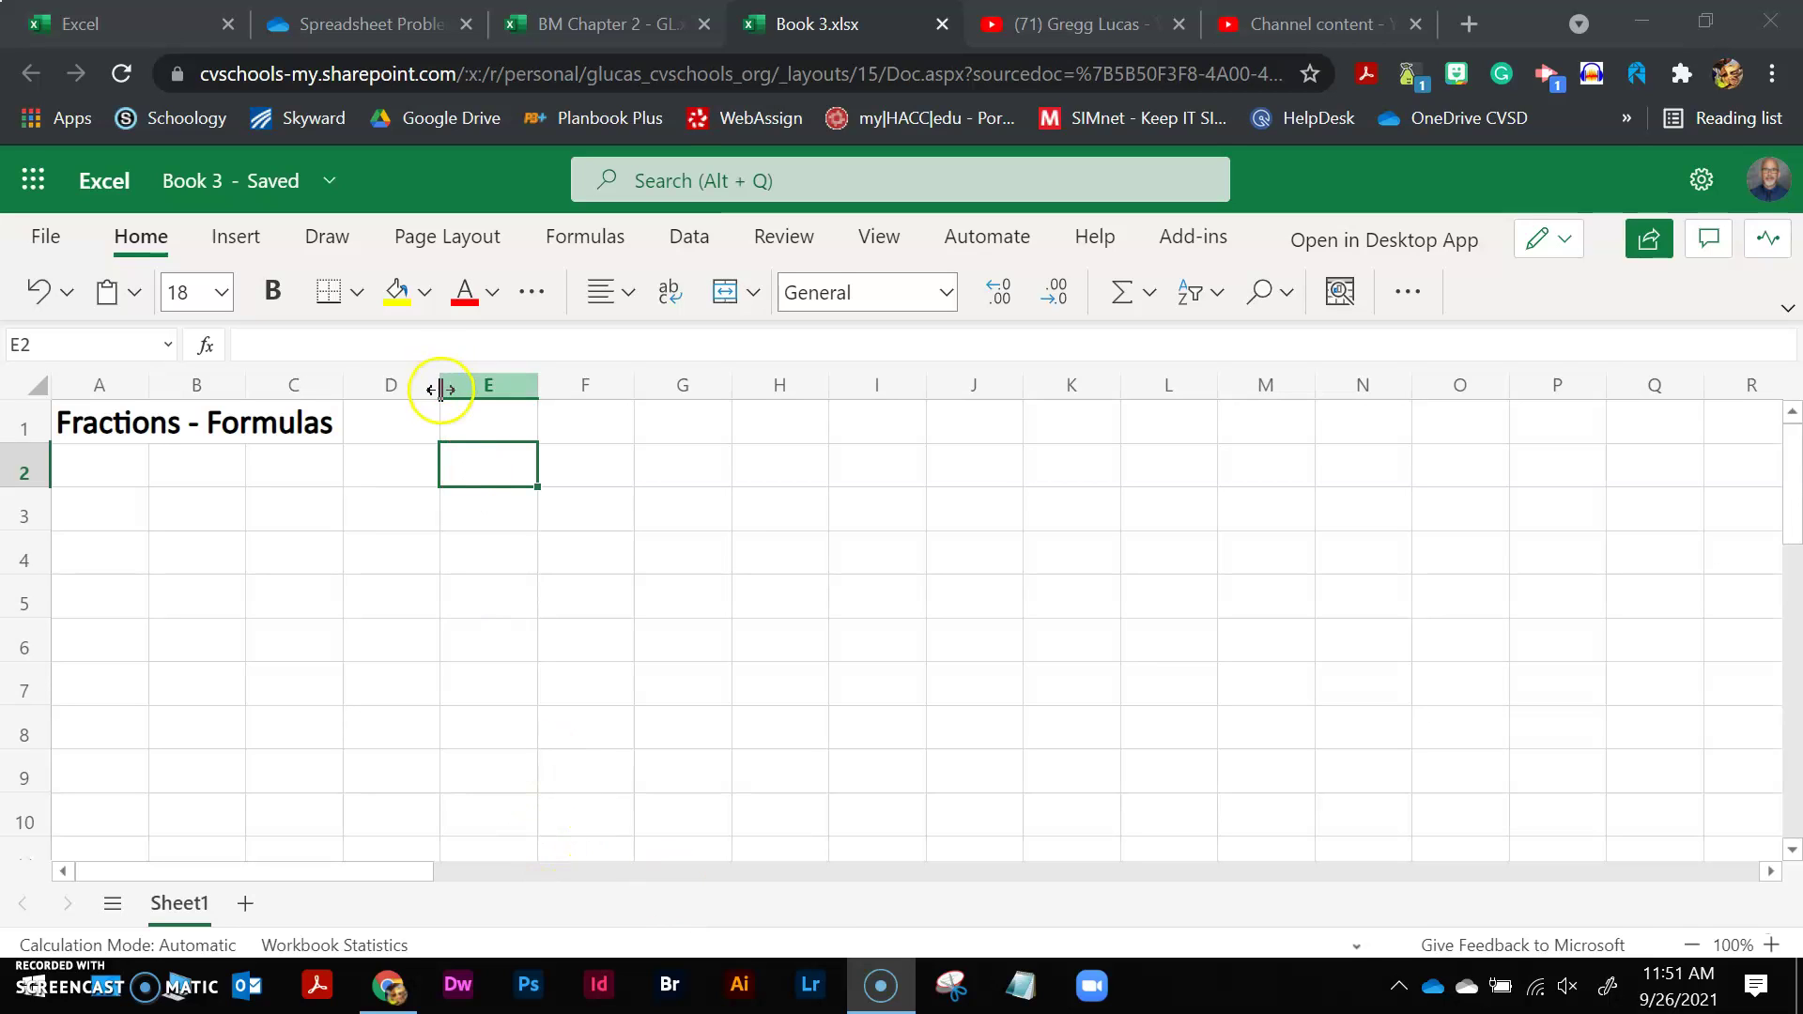
Step: Format all of column E as fractions of the type "Up to three digits (312/943)"
left_click(489, 394)
left_click(942, 292)
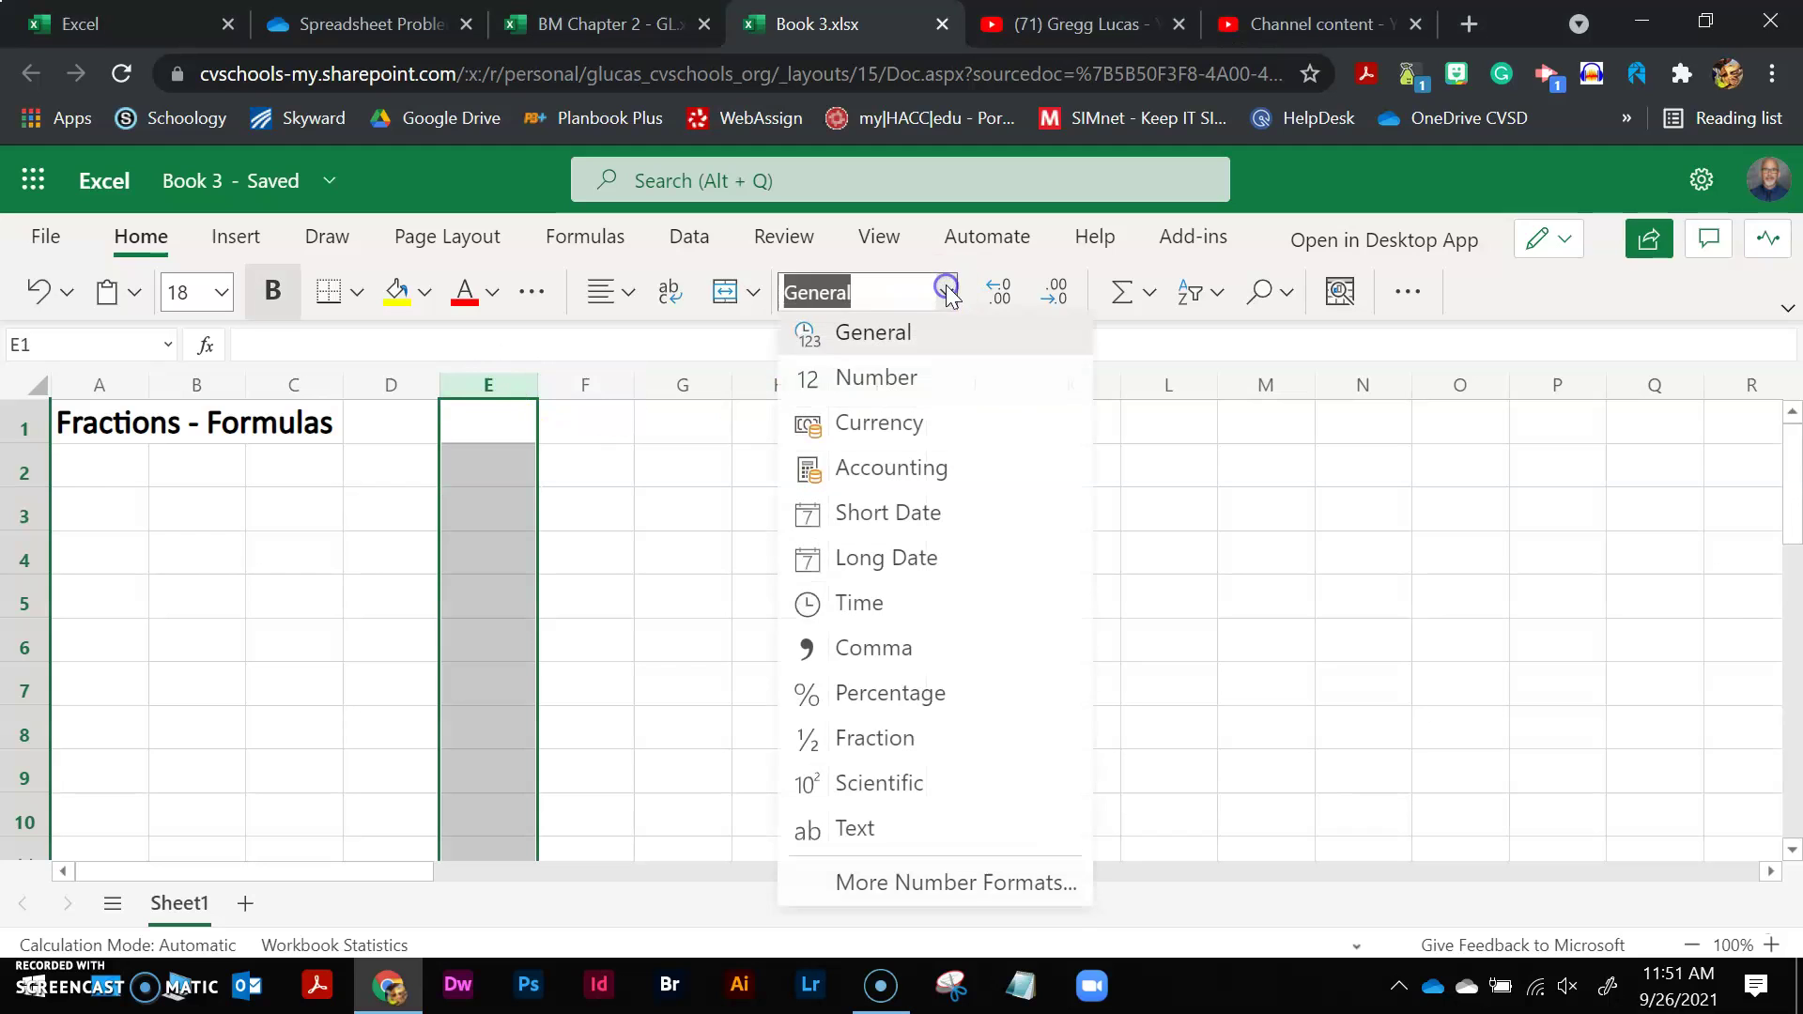
left_click(907, 884)
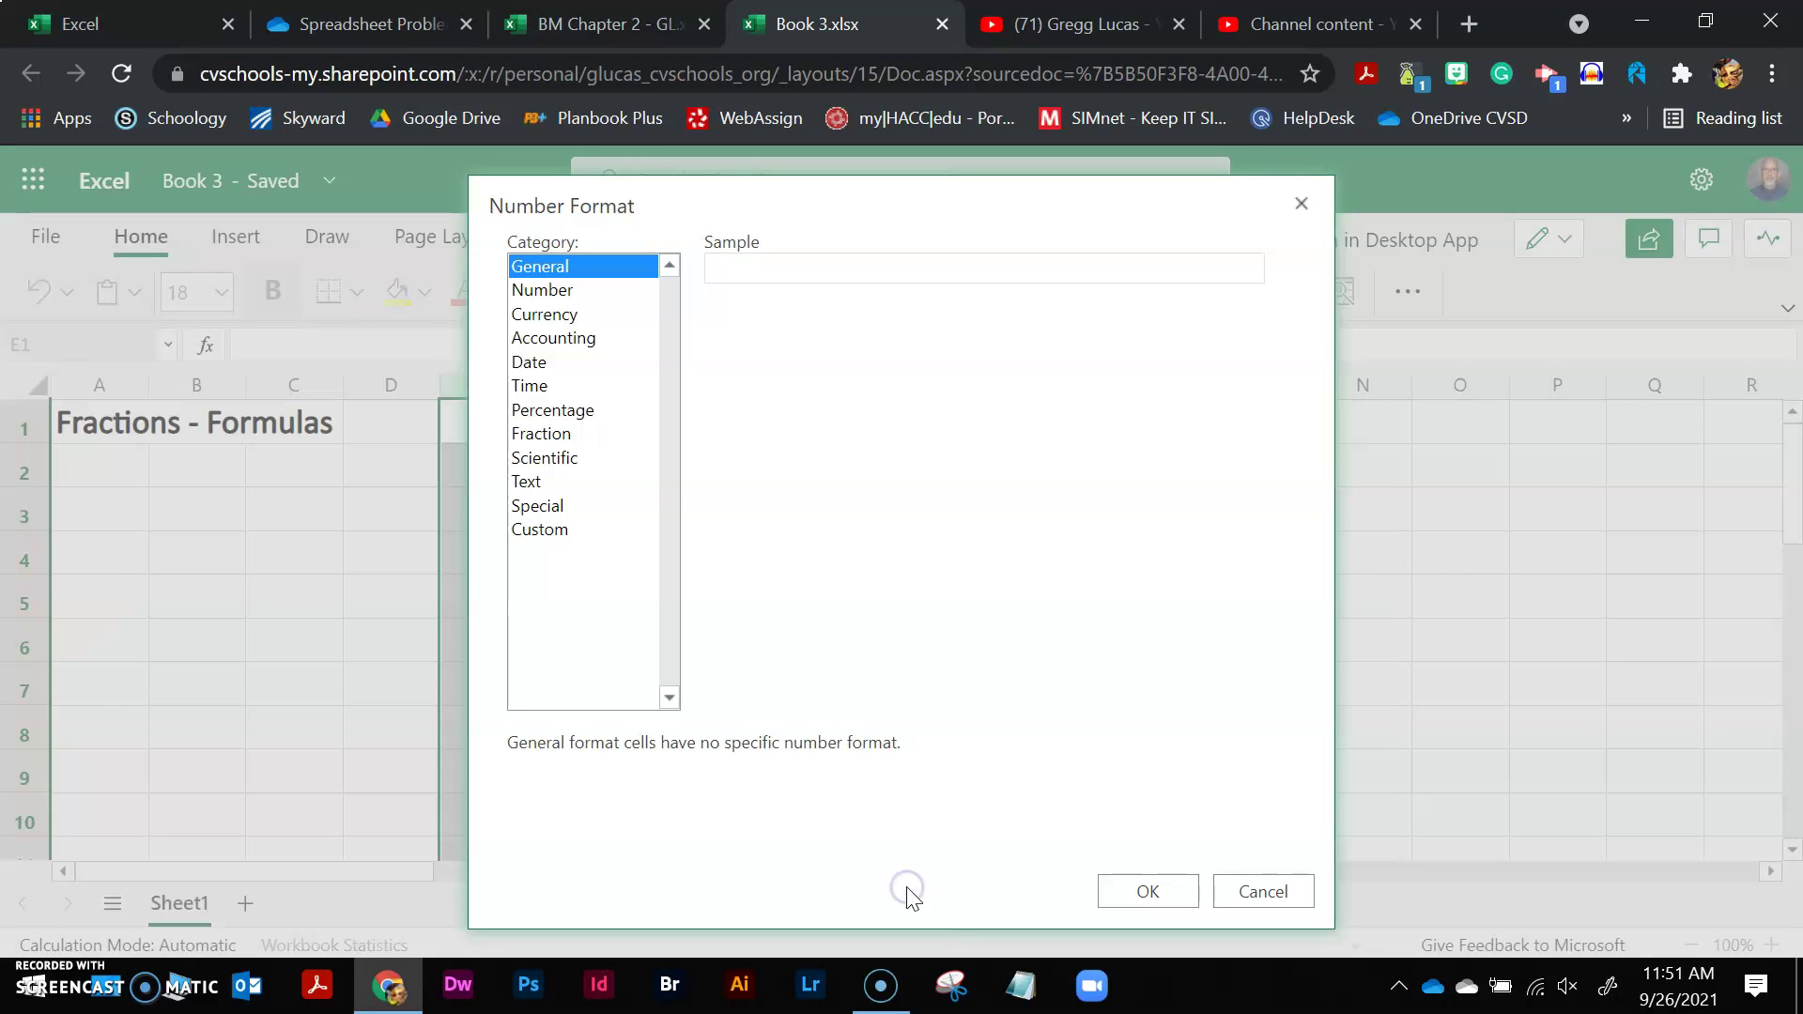
left_click(549, 435)
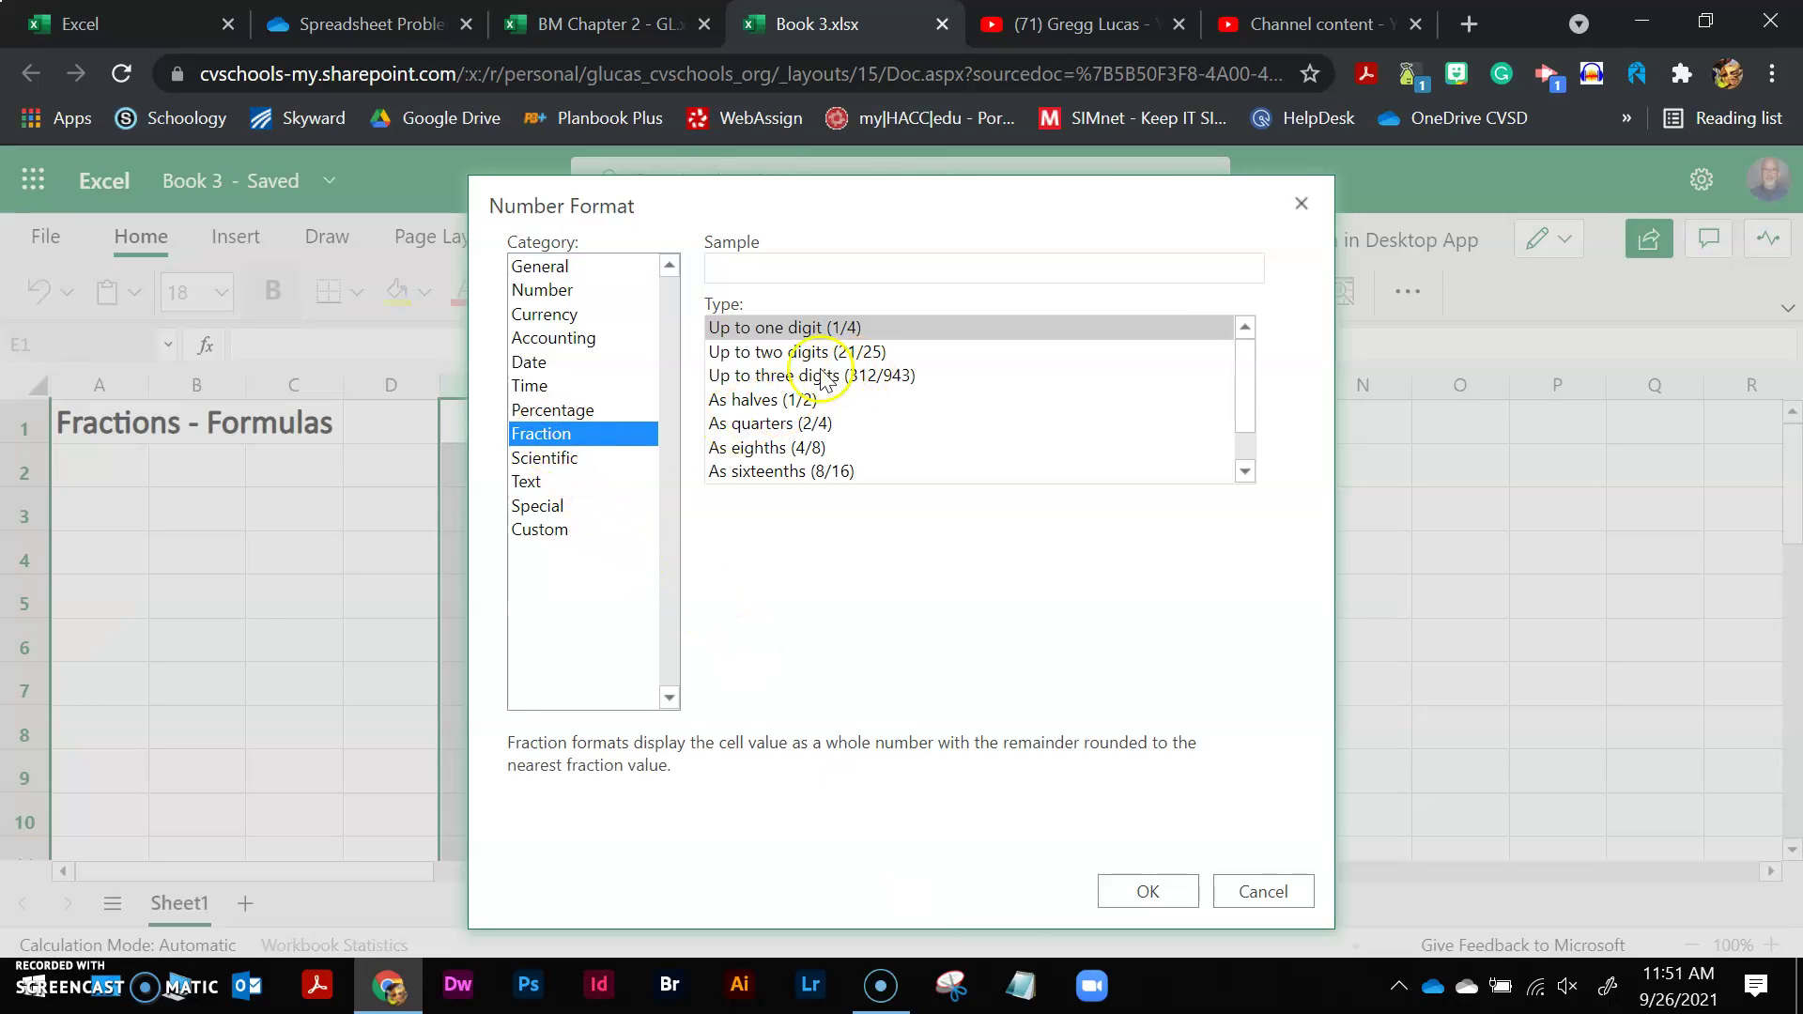
left_click(775, 376)
left_click(1149, 891)
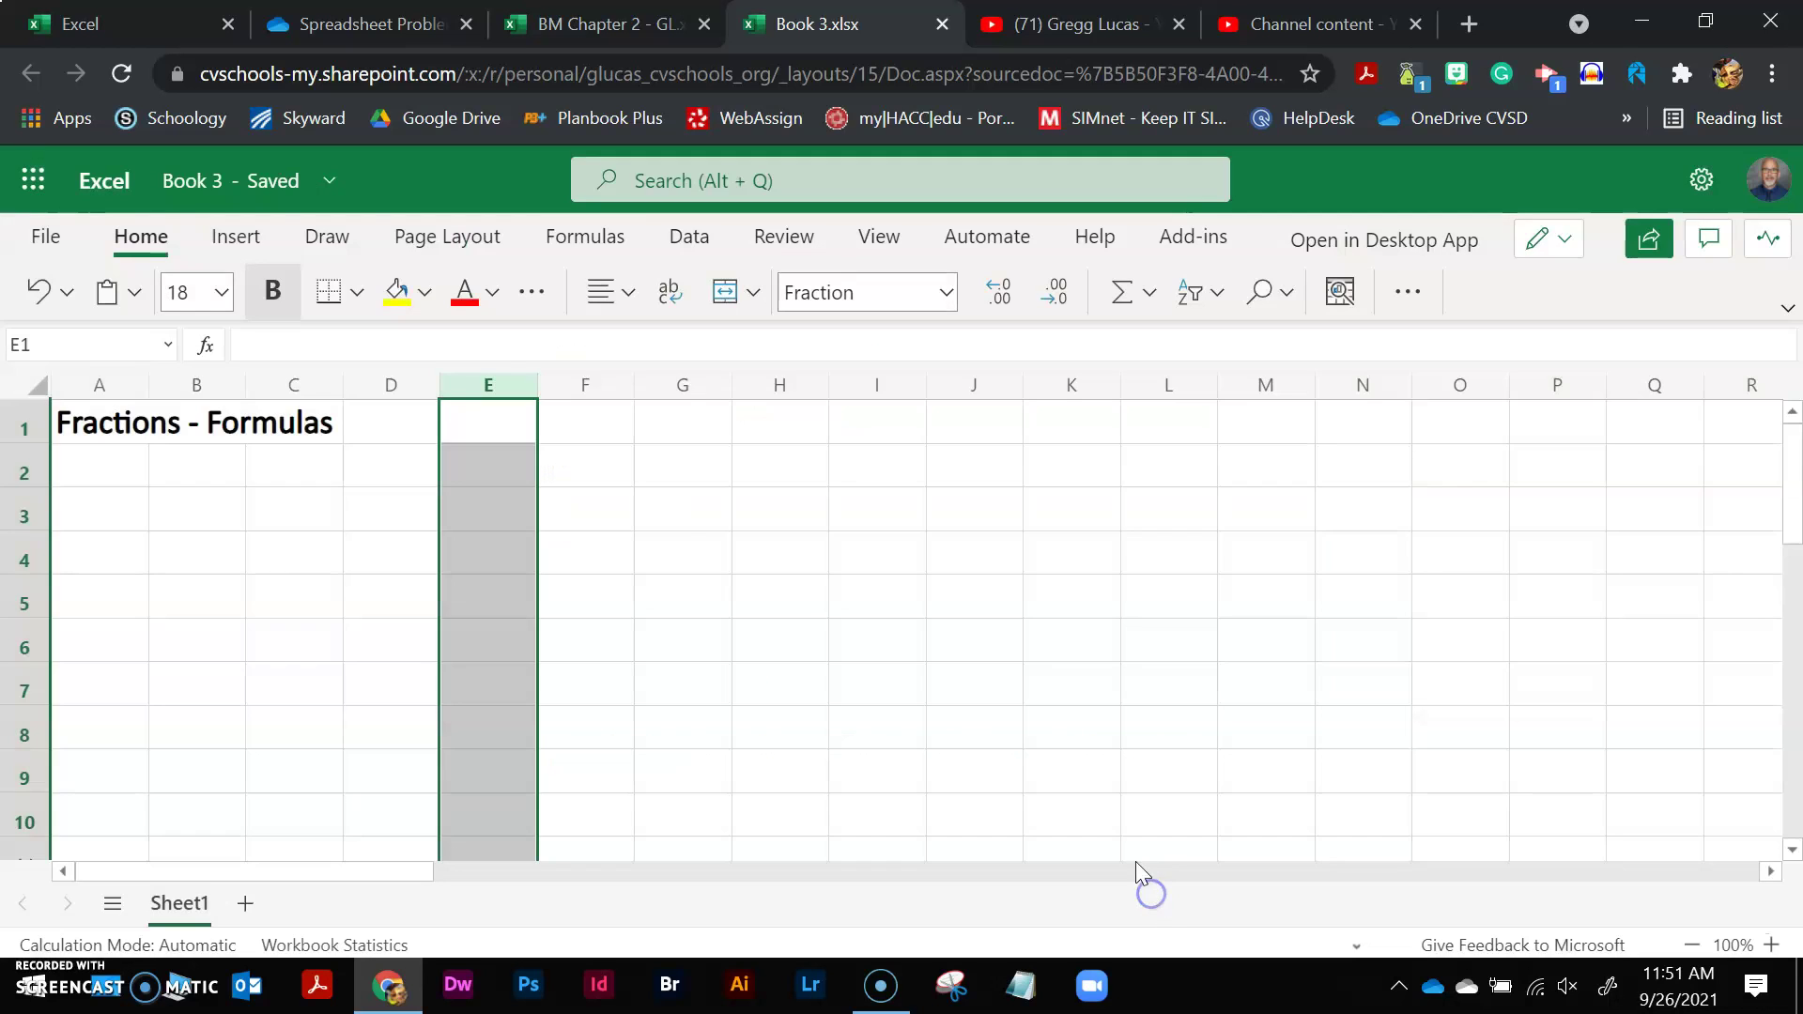
Step: Enter the mixed numbers 6 3/10 in cell E3 and 4 1/3 in cell E4
left_click(488, 507)
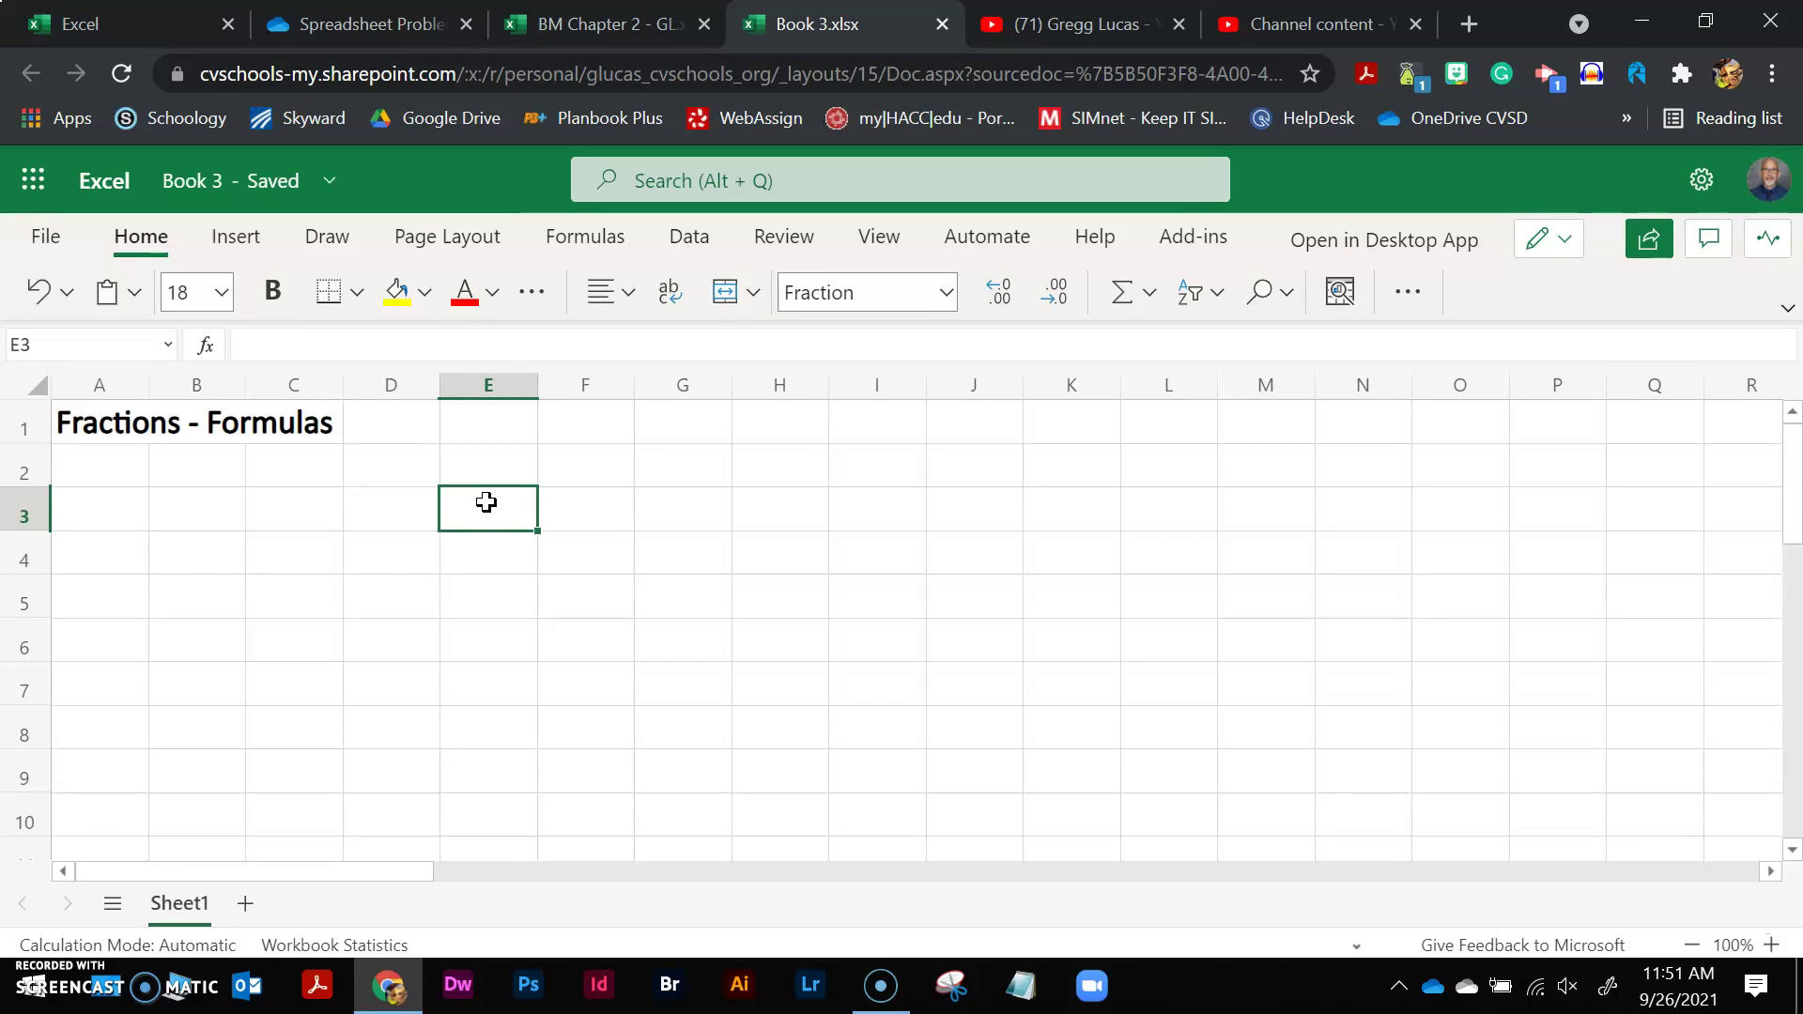
type("6 ")
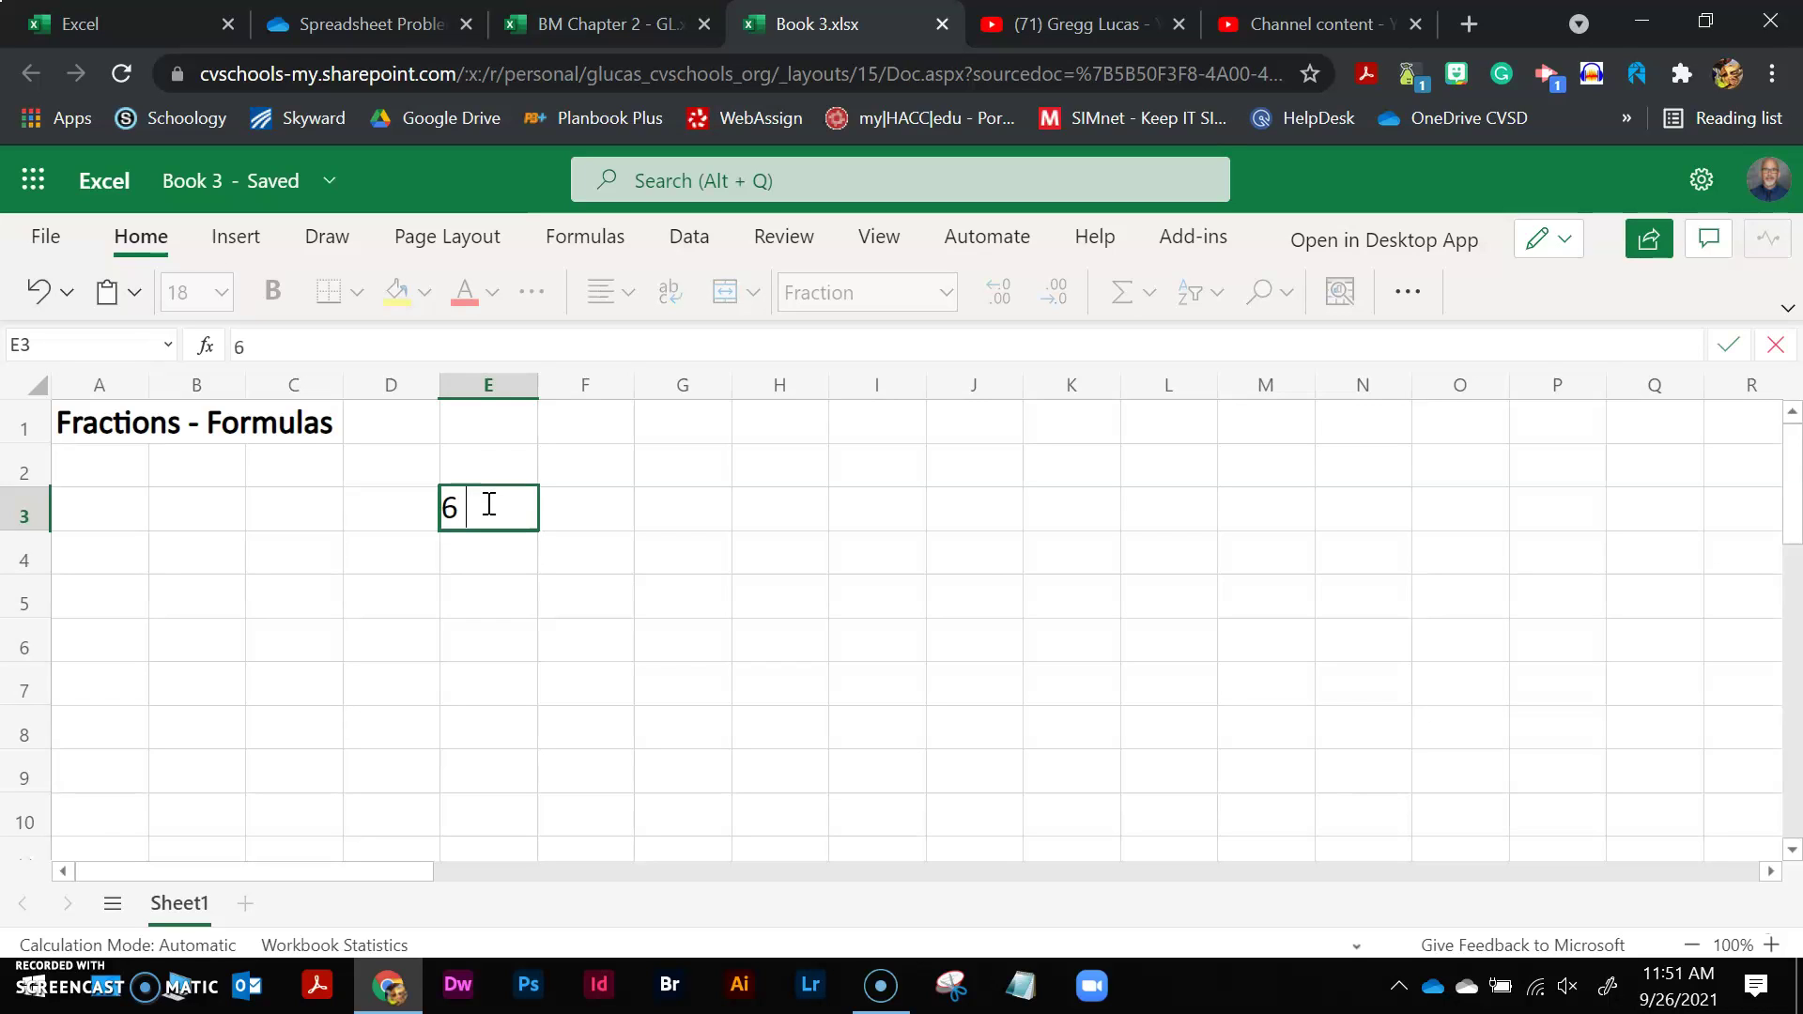
type("3/10")
key("Return")
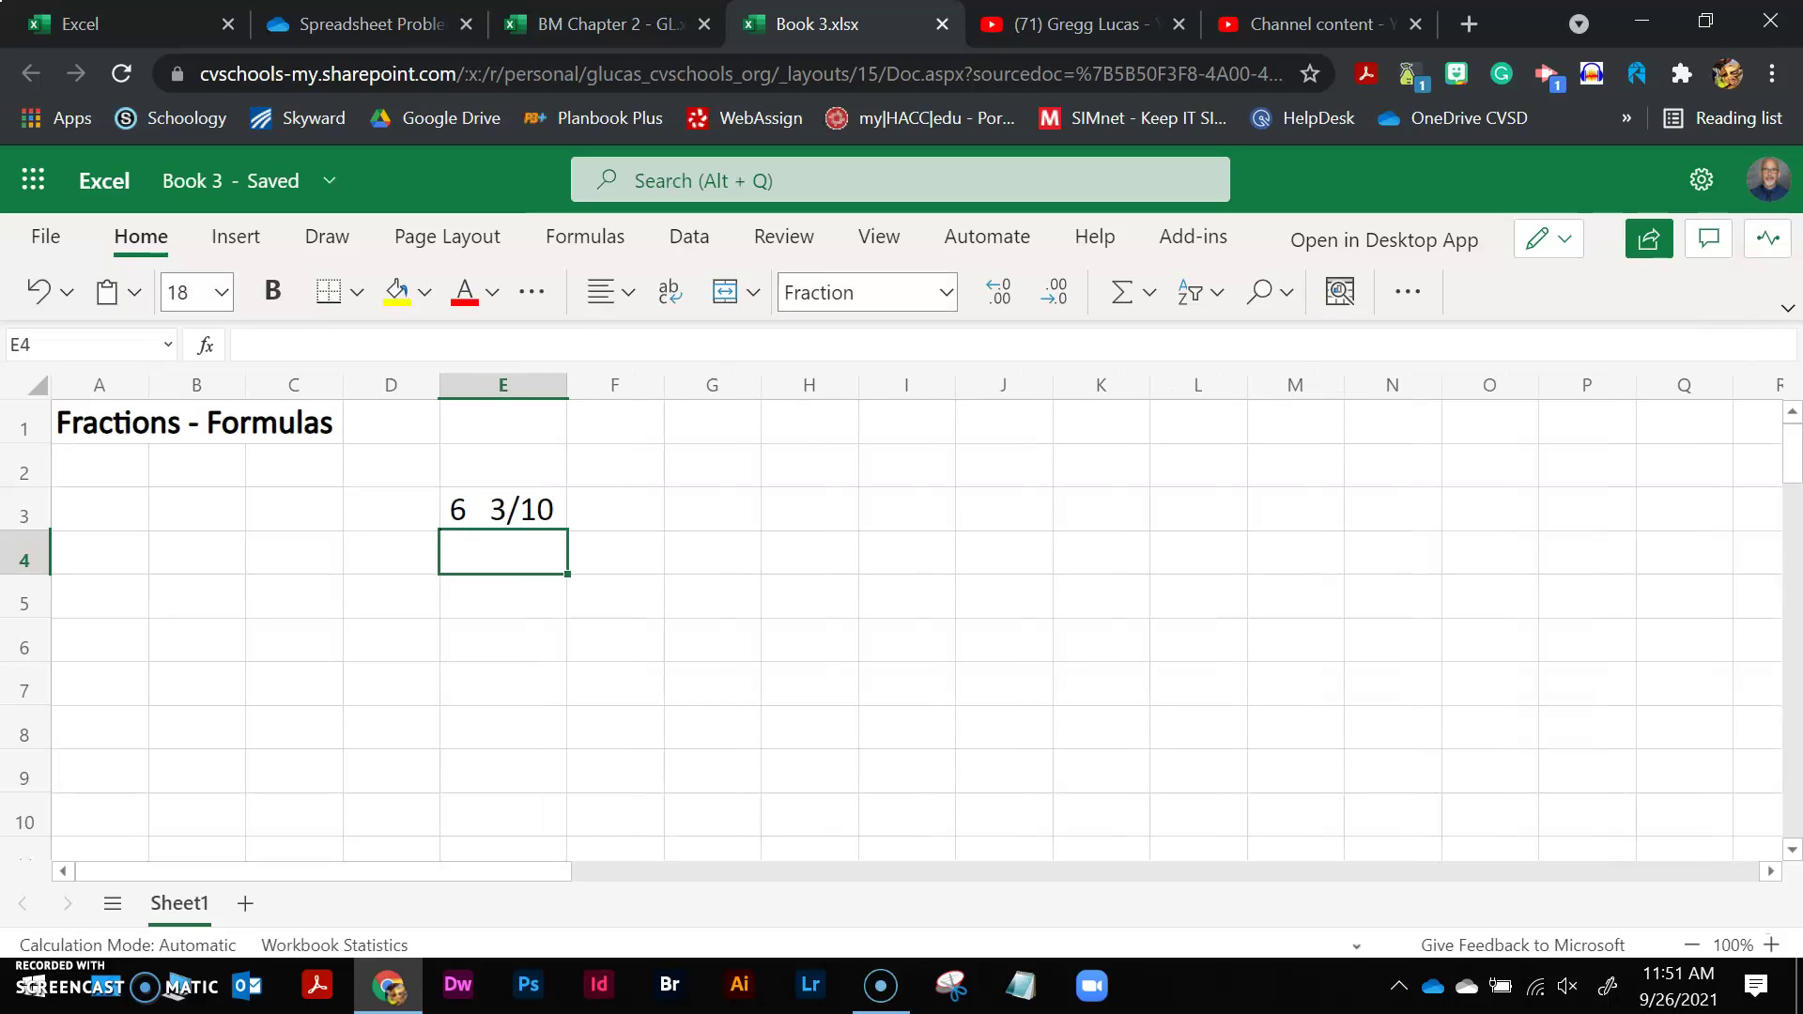
type("4")
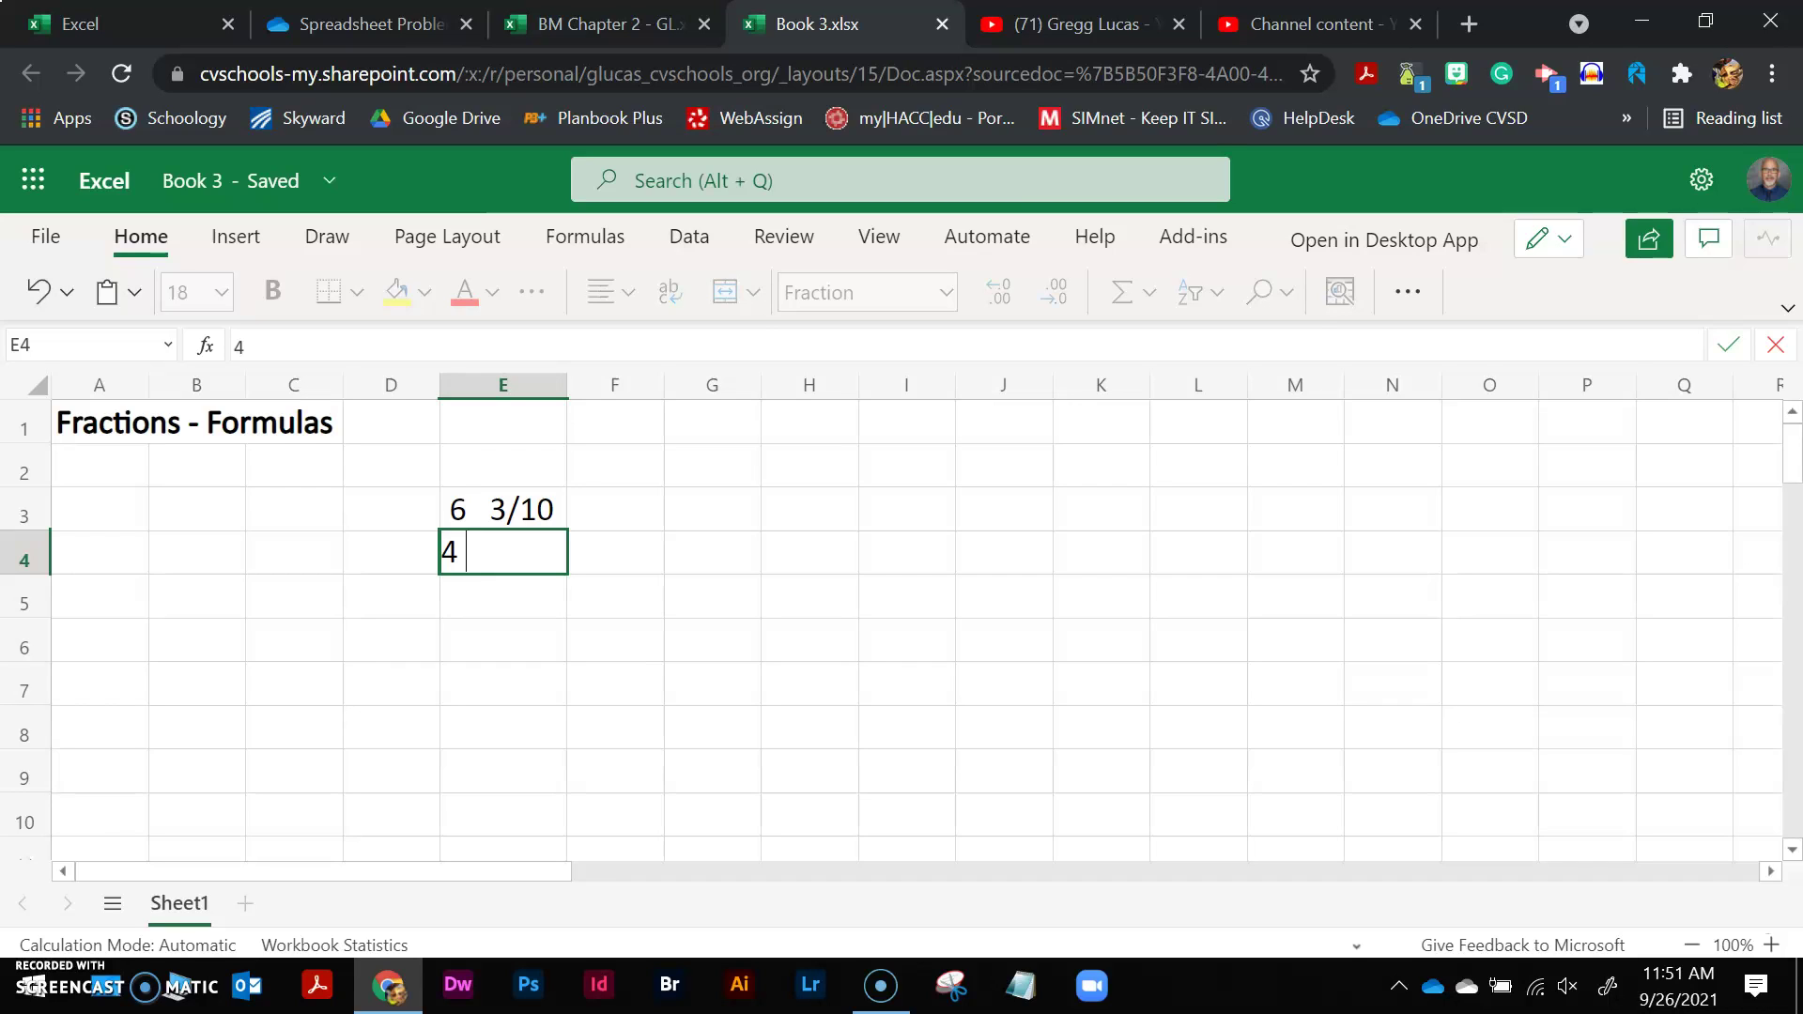
type(" 1/3")
key("Return")
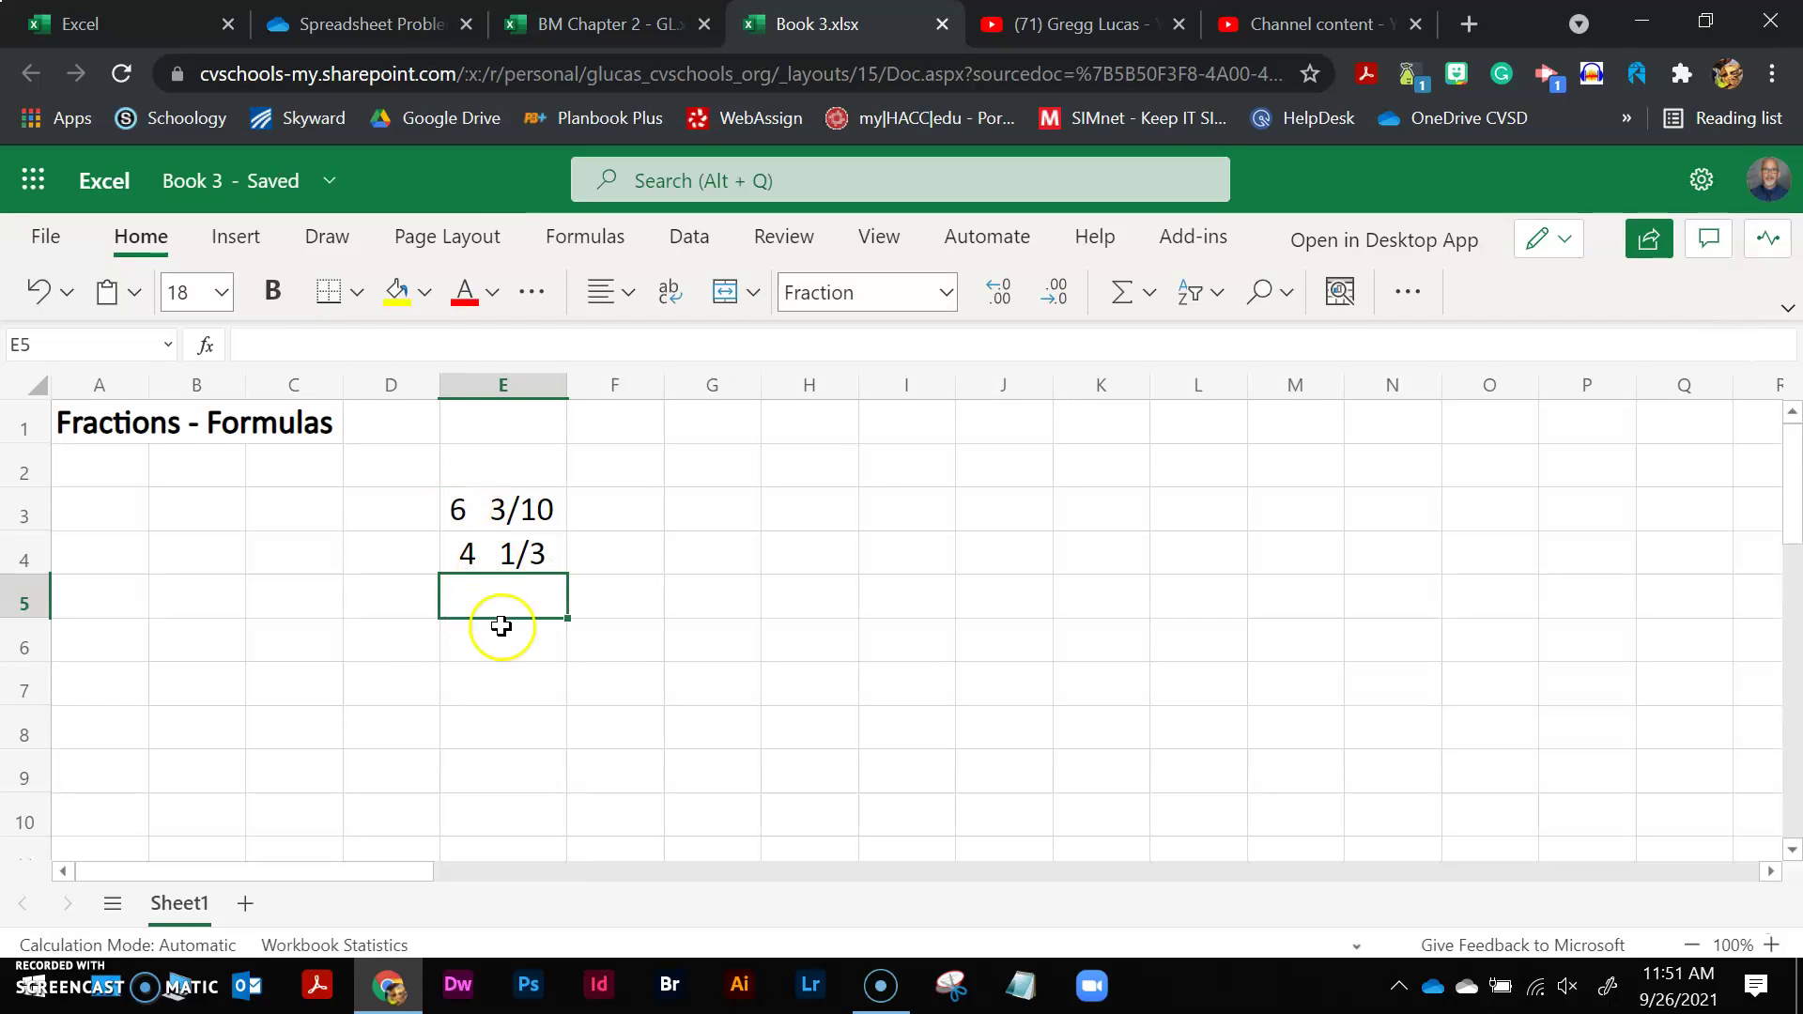
Step: Add an AutoSum of E3:E4 in cell E5 and fit column E's width to its contents
left_click(1121, 299)
key("Return")
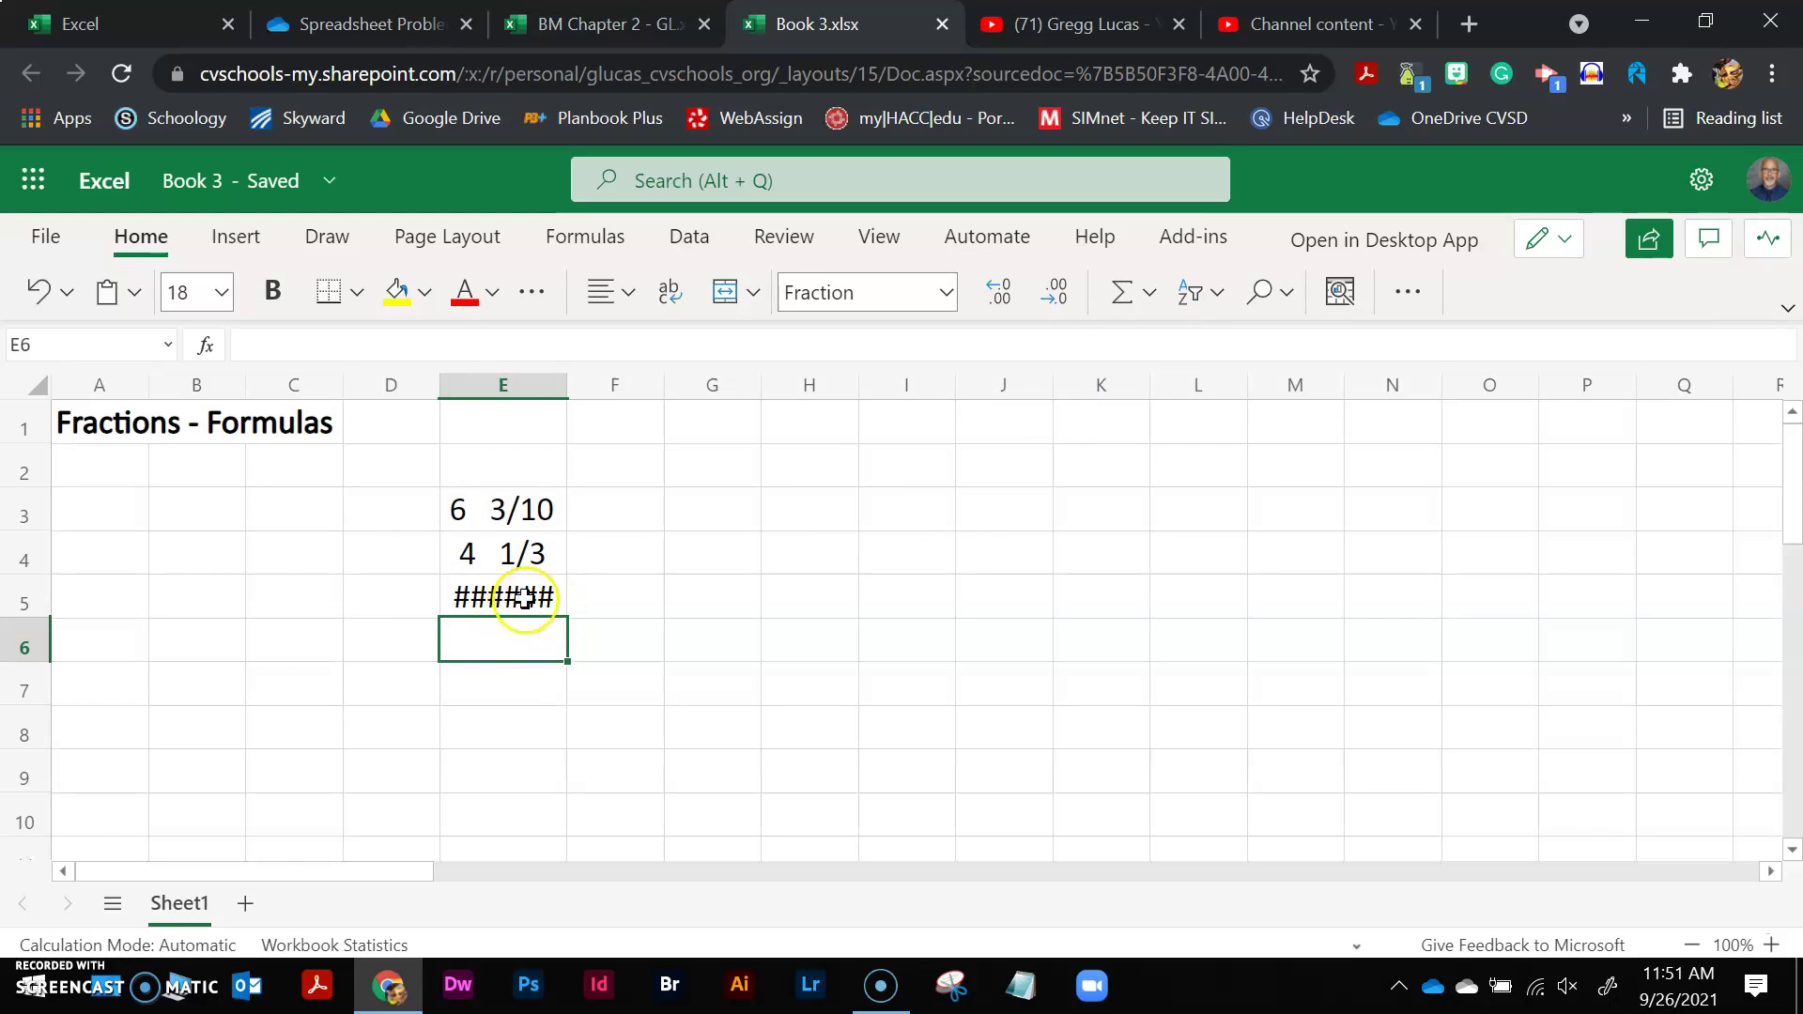
double_click(567, 385)
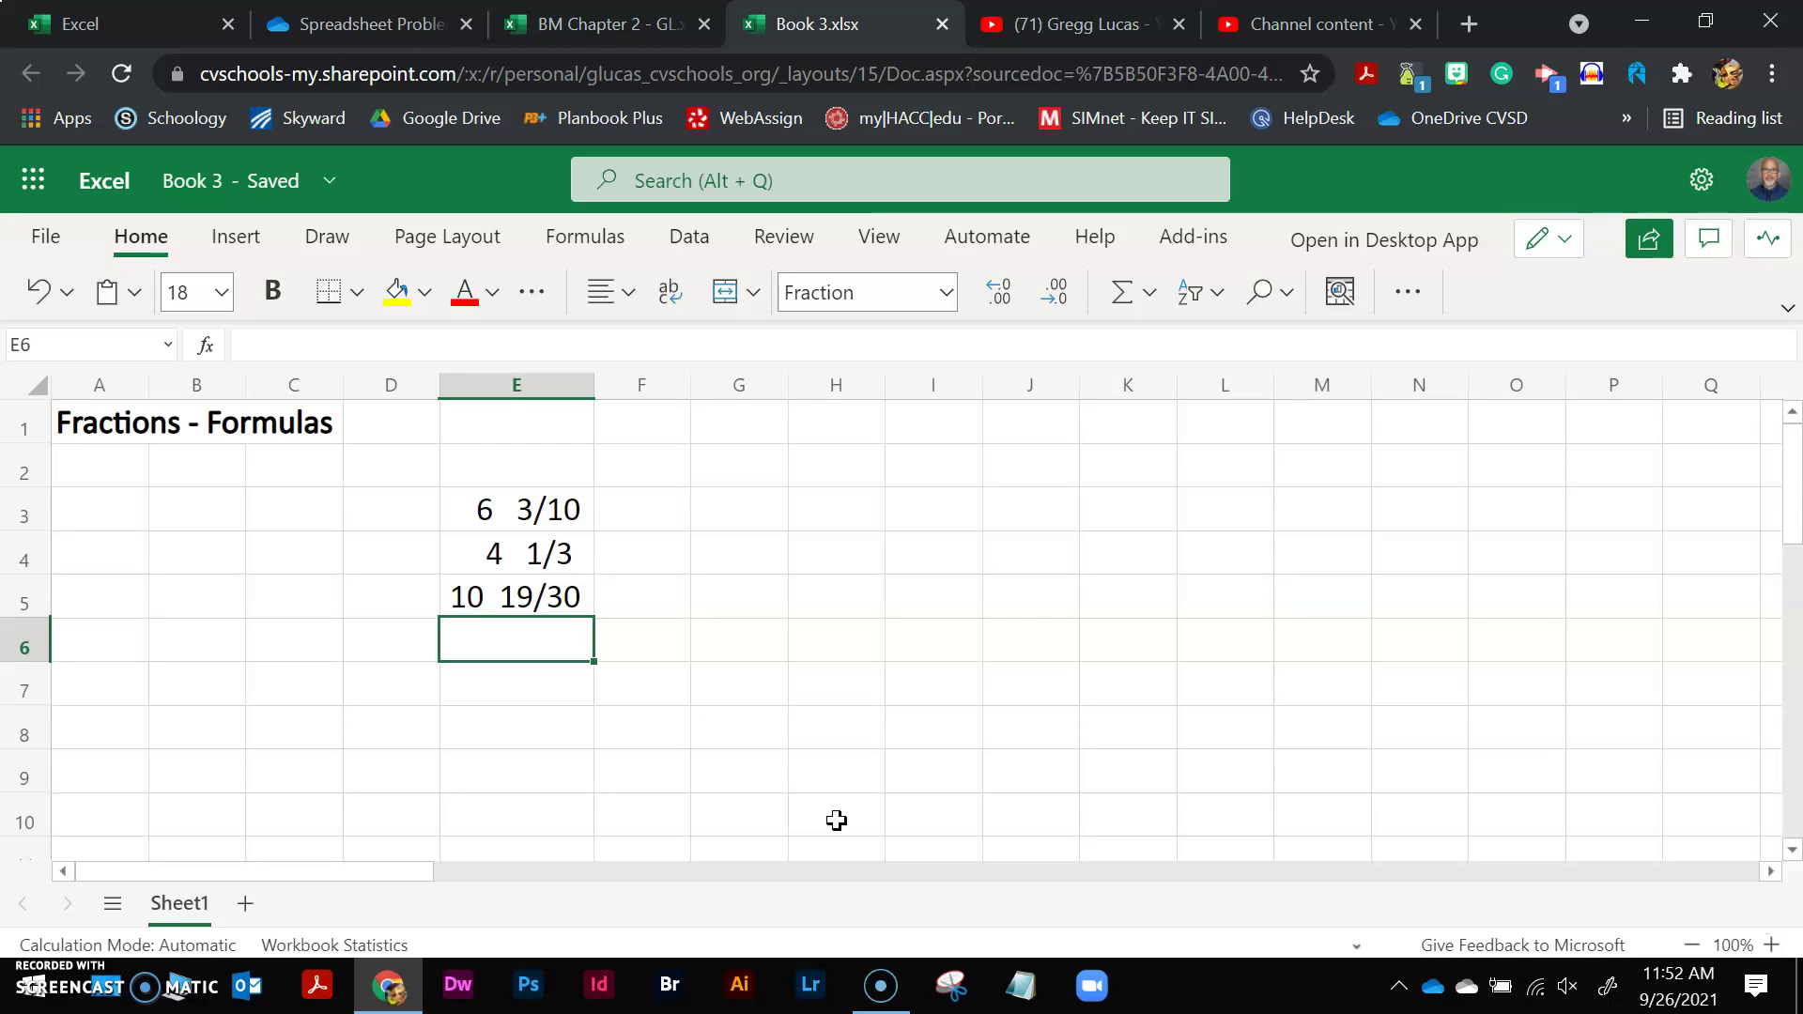
Step: Try the fraction type "Up to one digit (1/4)" on the sum in cell E5
left_click(562, 597)
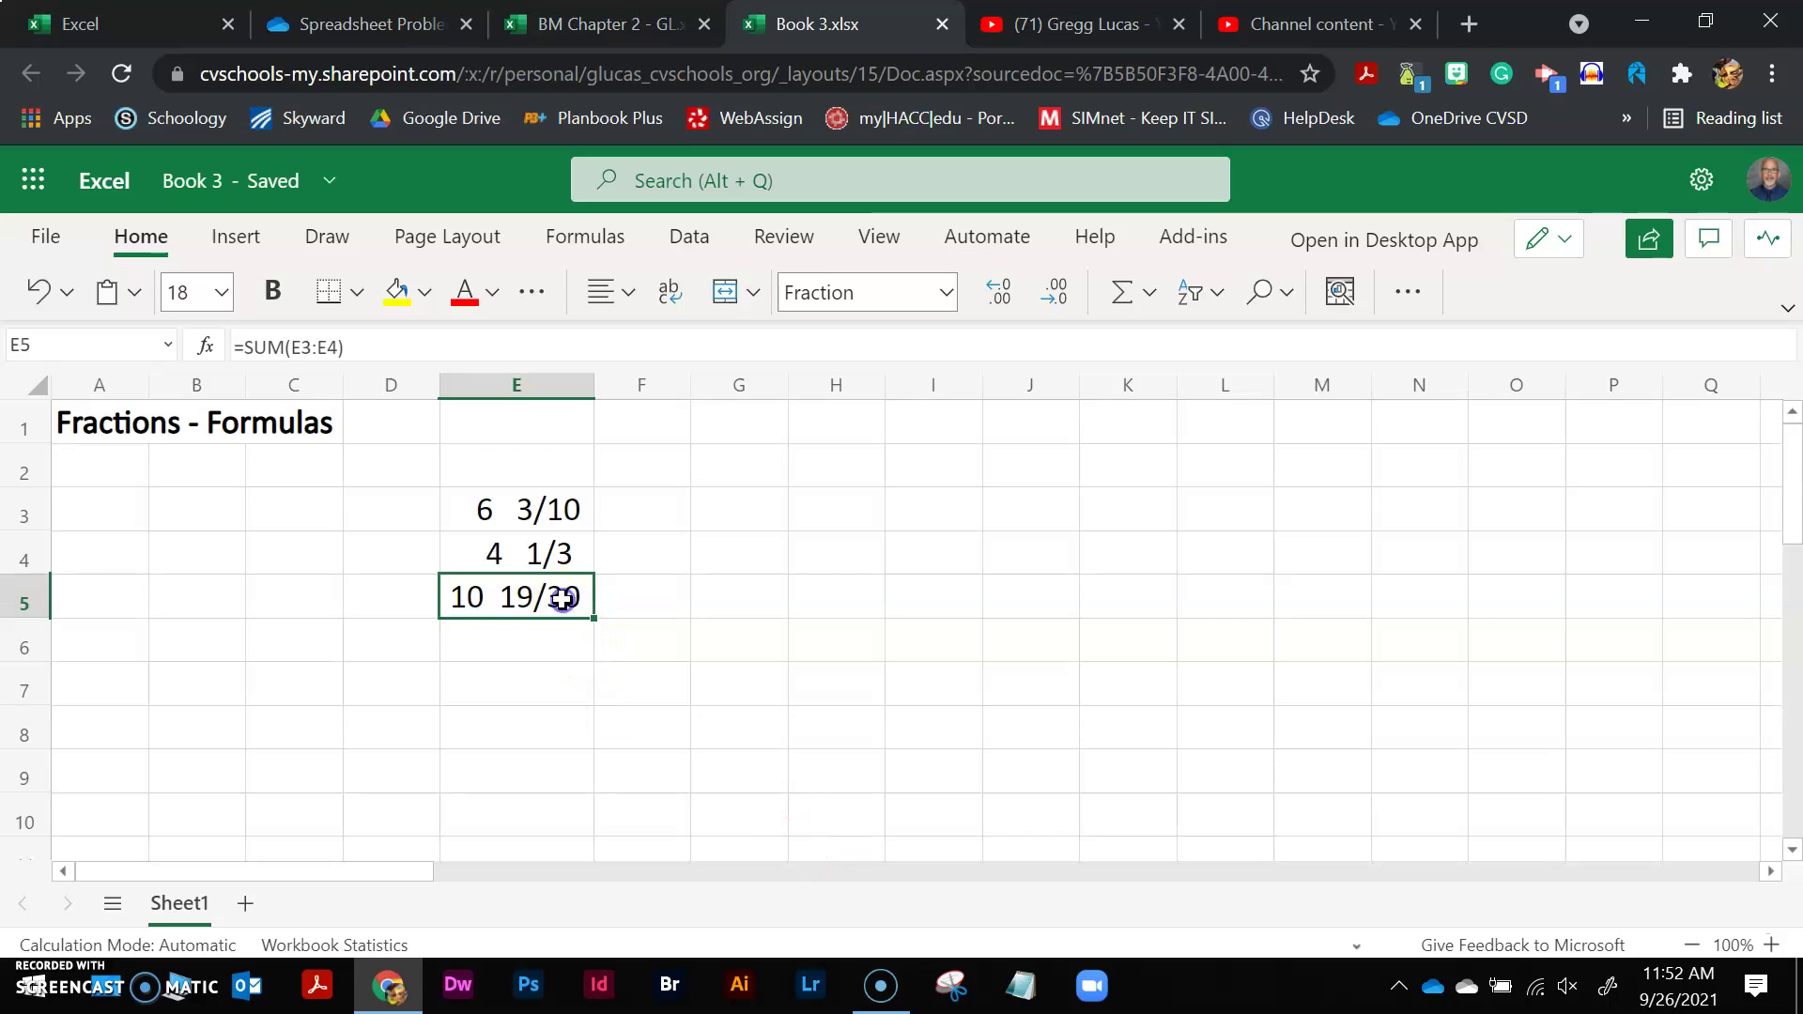
left_click(946, 292)
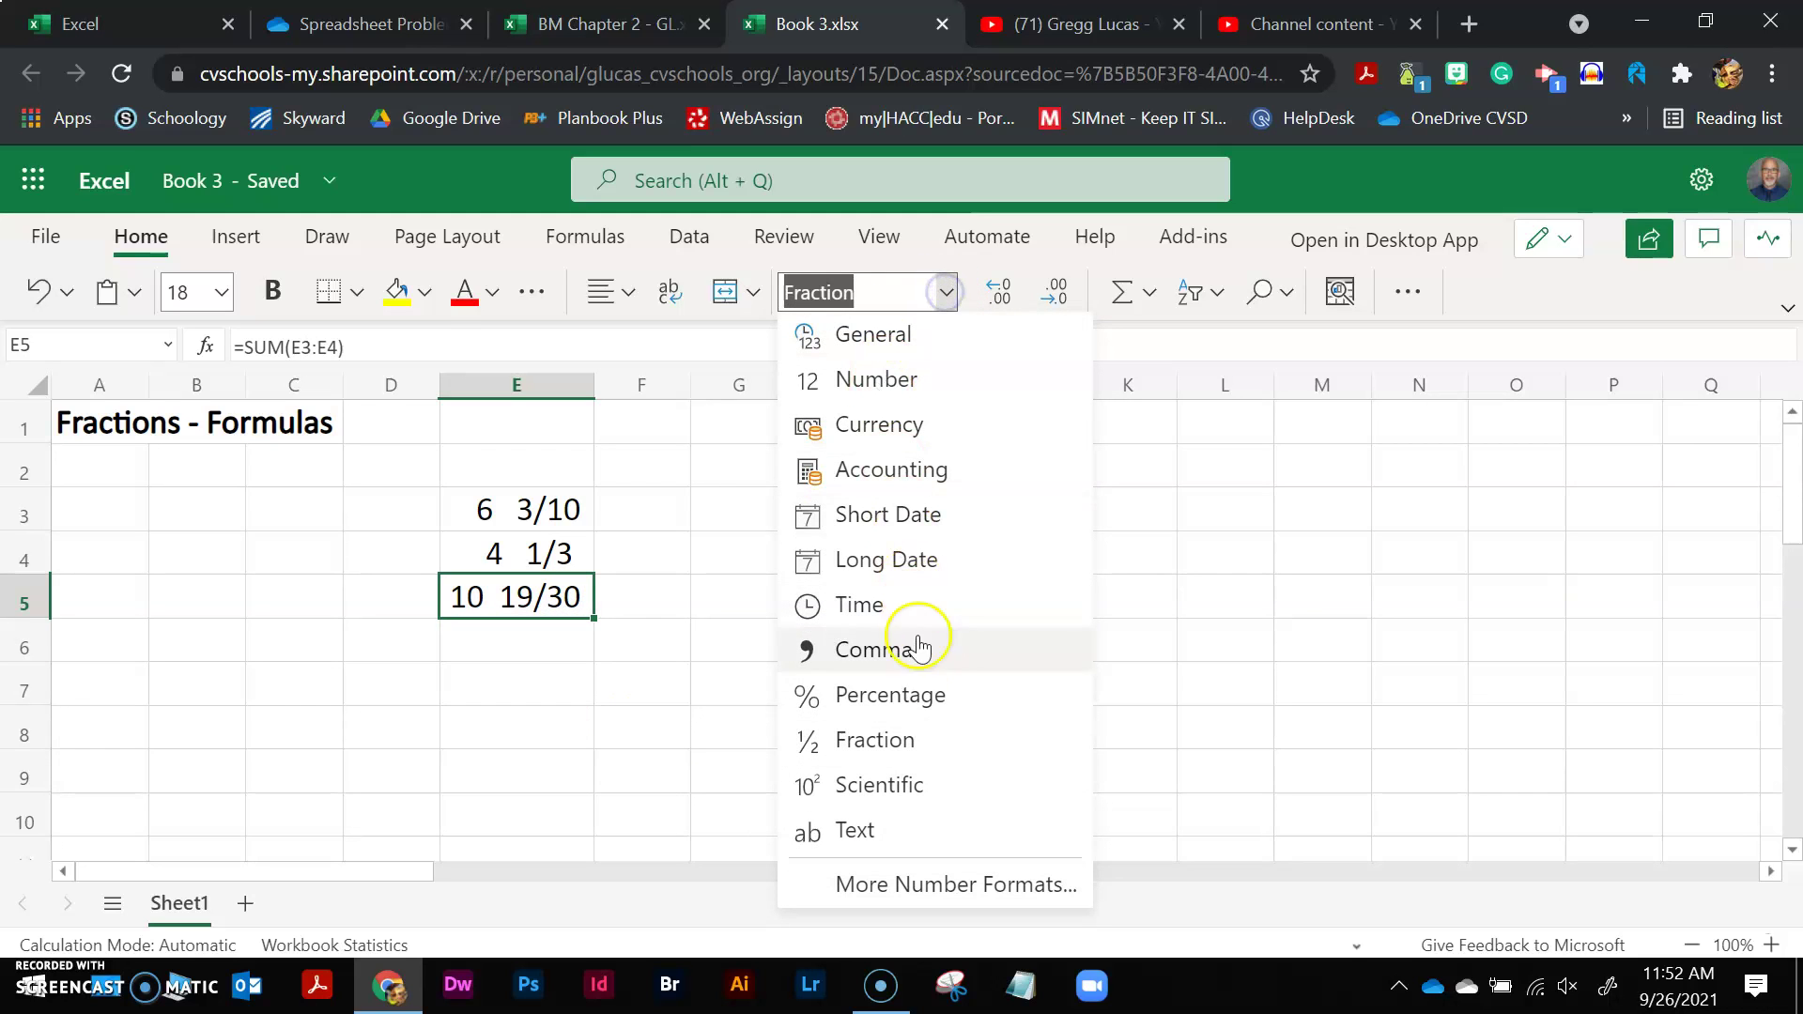
left_click(904, 739)
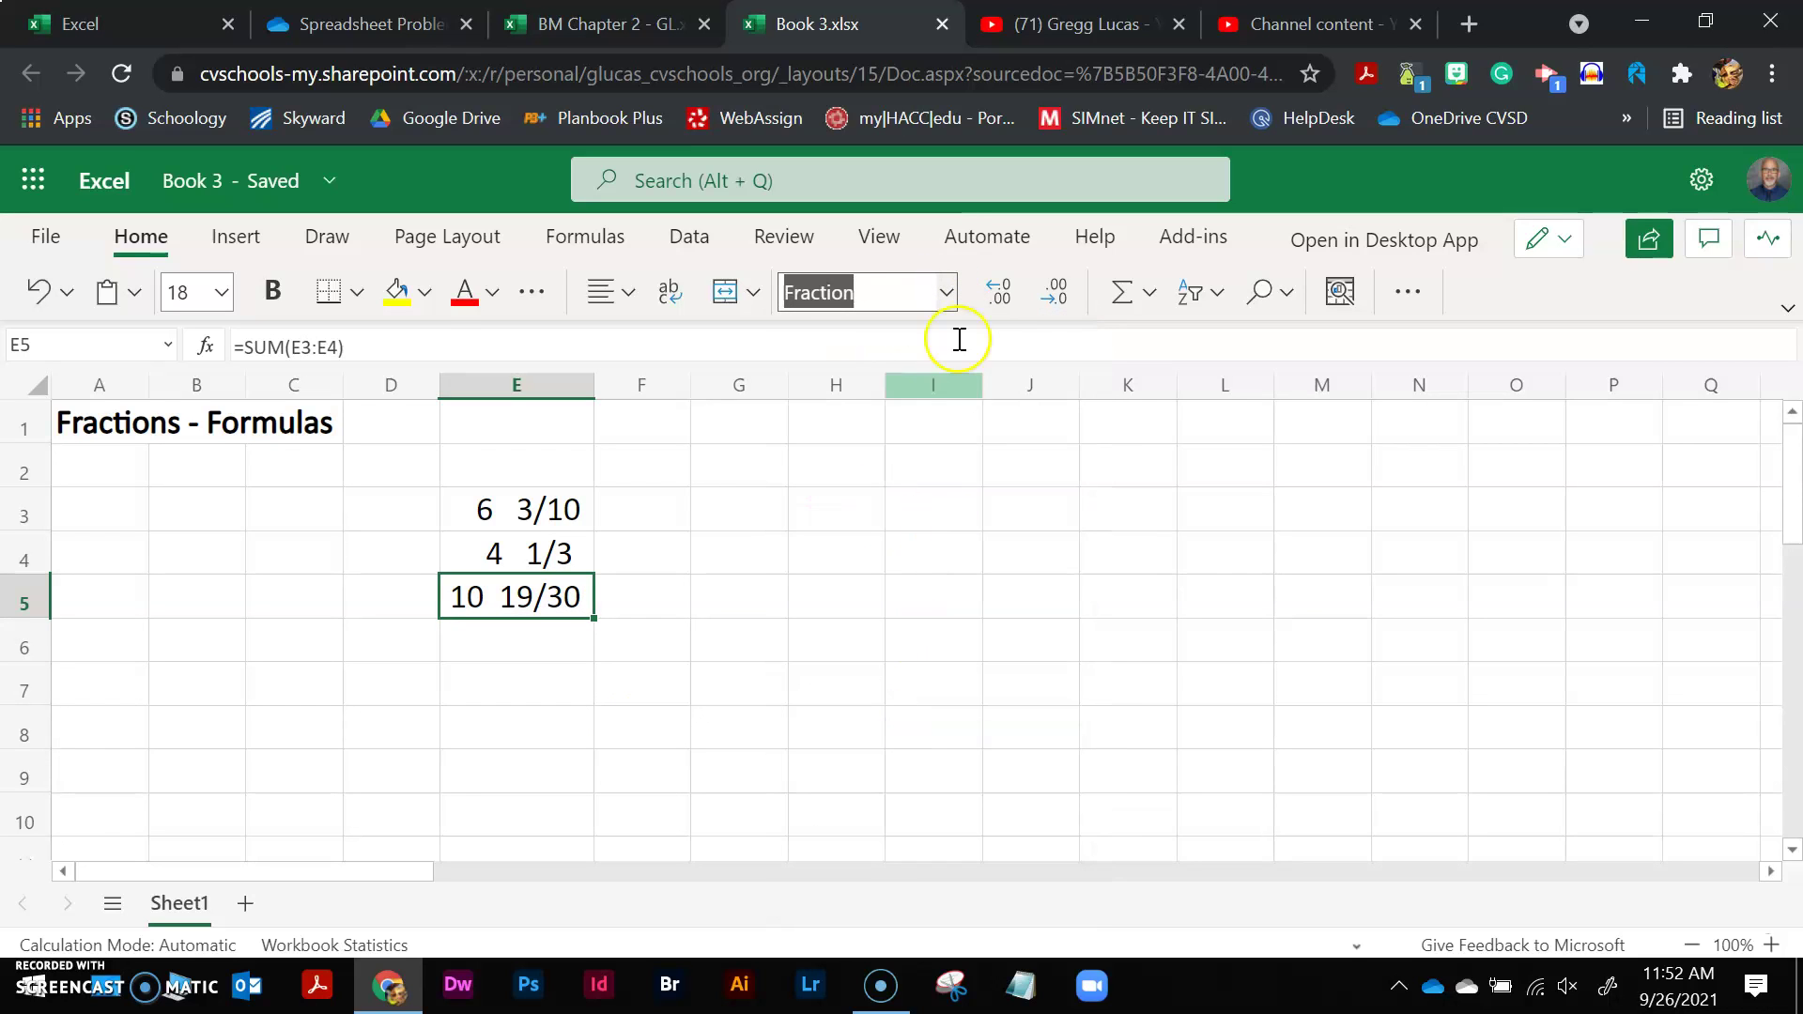
left_click(946, 292)
left_click(934, 894)
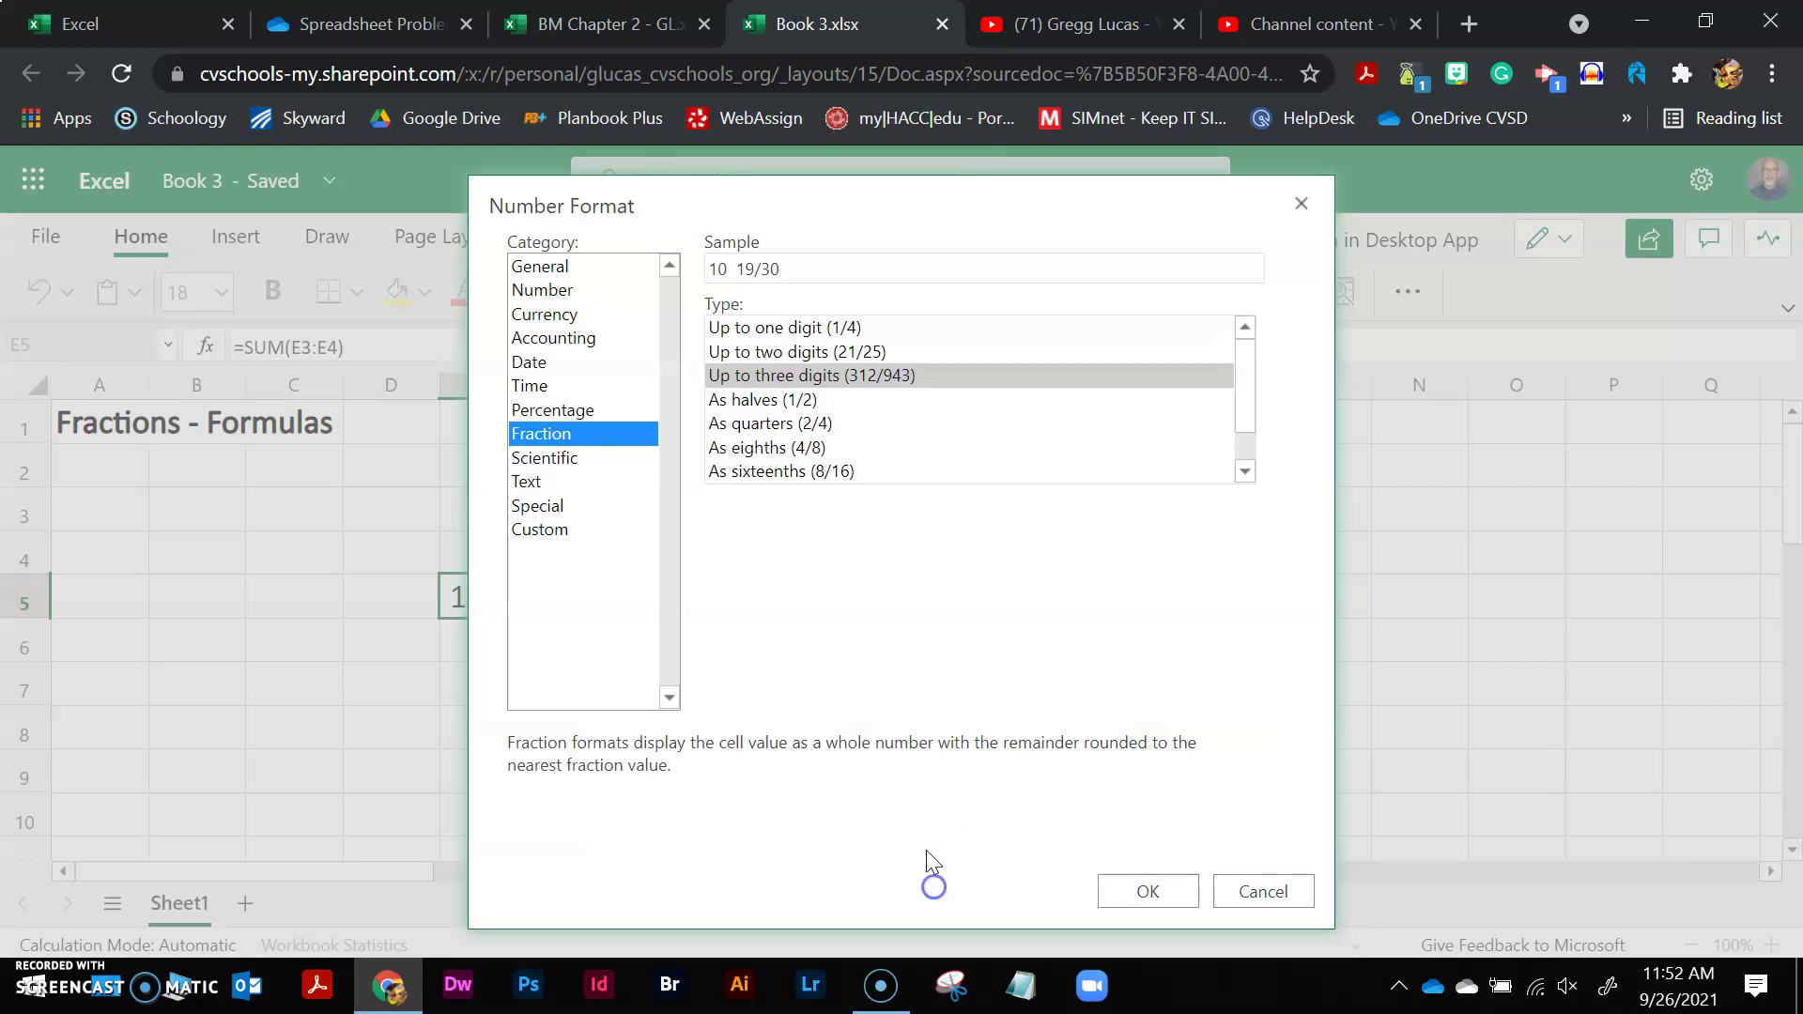
left_click(789, 327)
left_click(1134, 889)
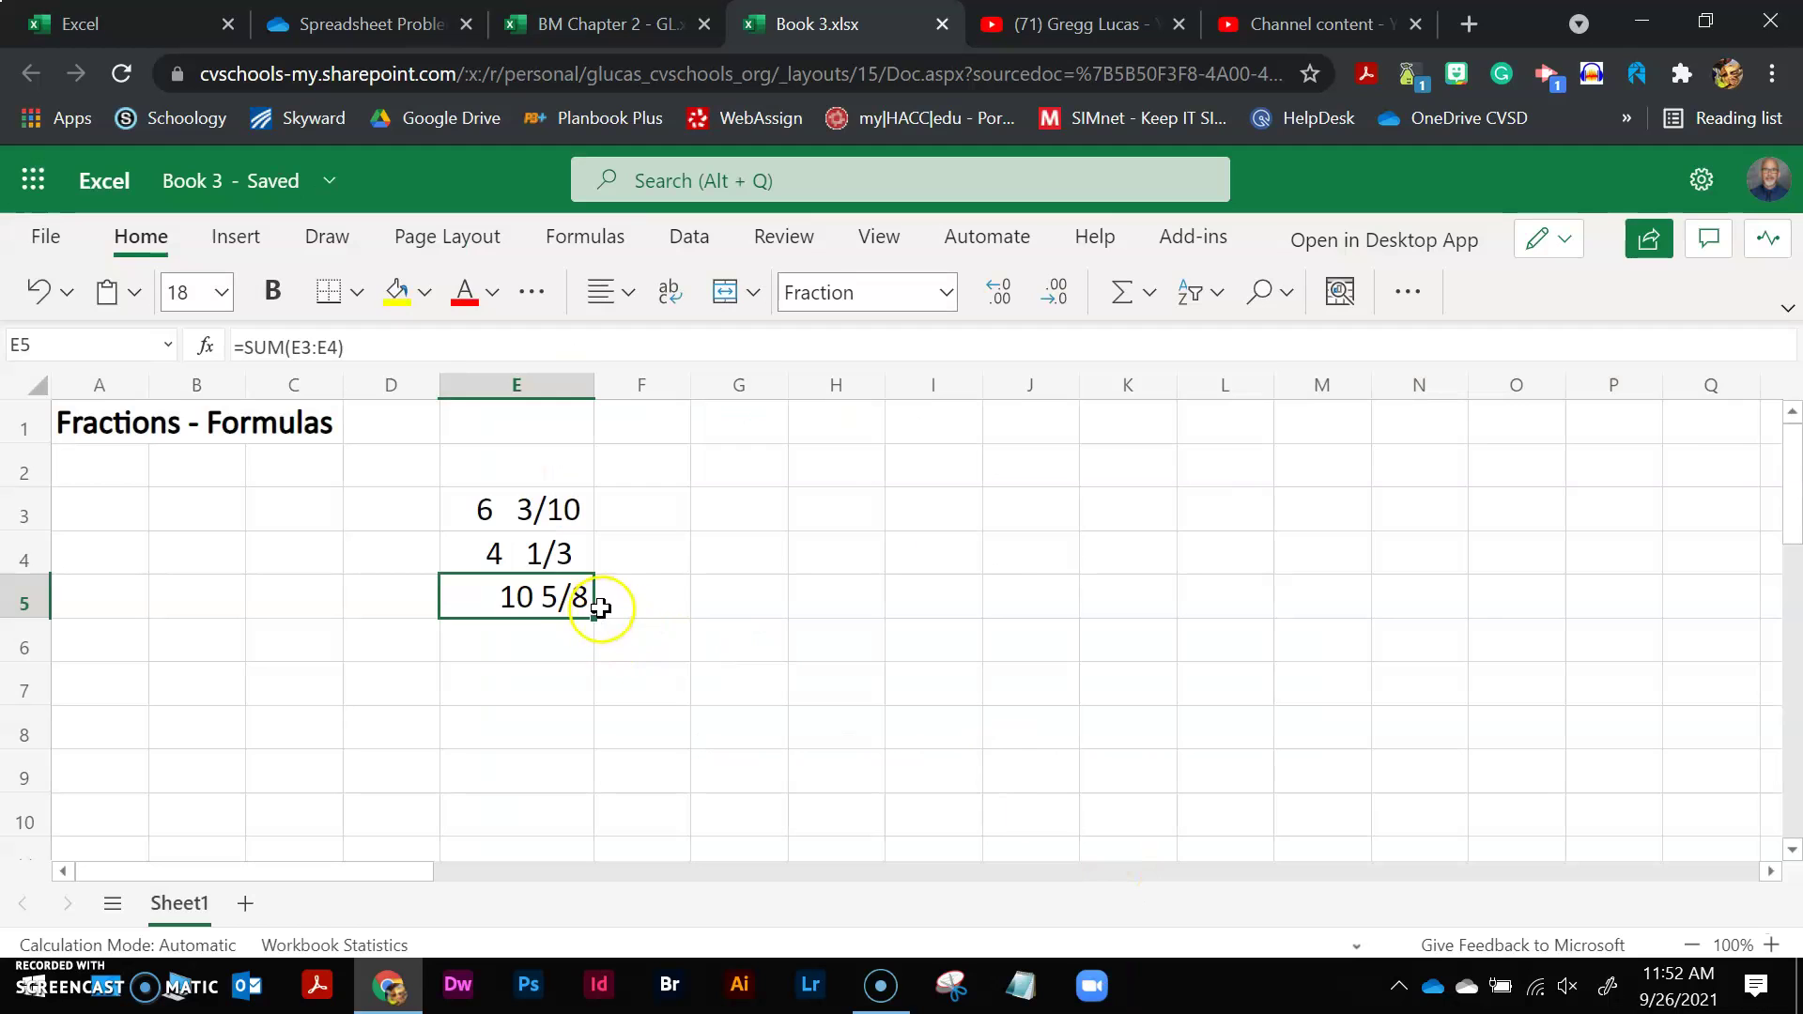
Step: Set the sum in cell E5 back to the fraction type "Up to three digits (312/943)"
left_click(949, 299)
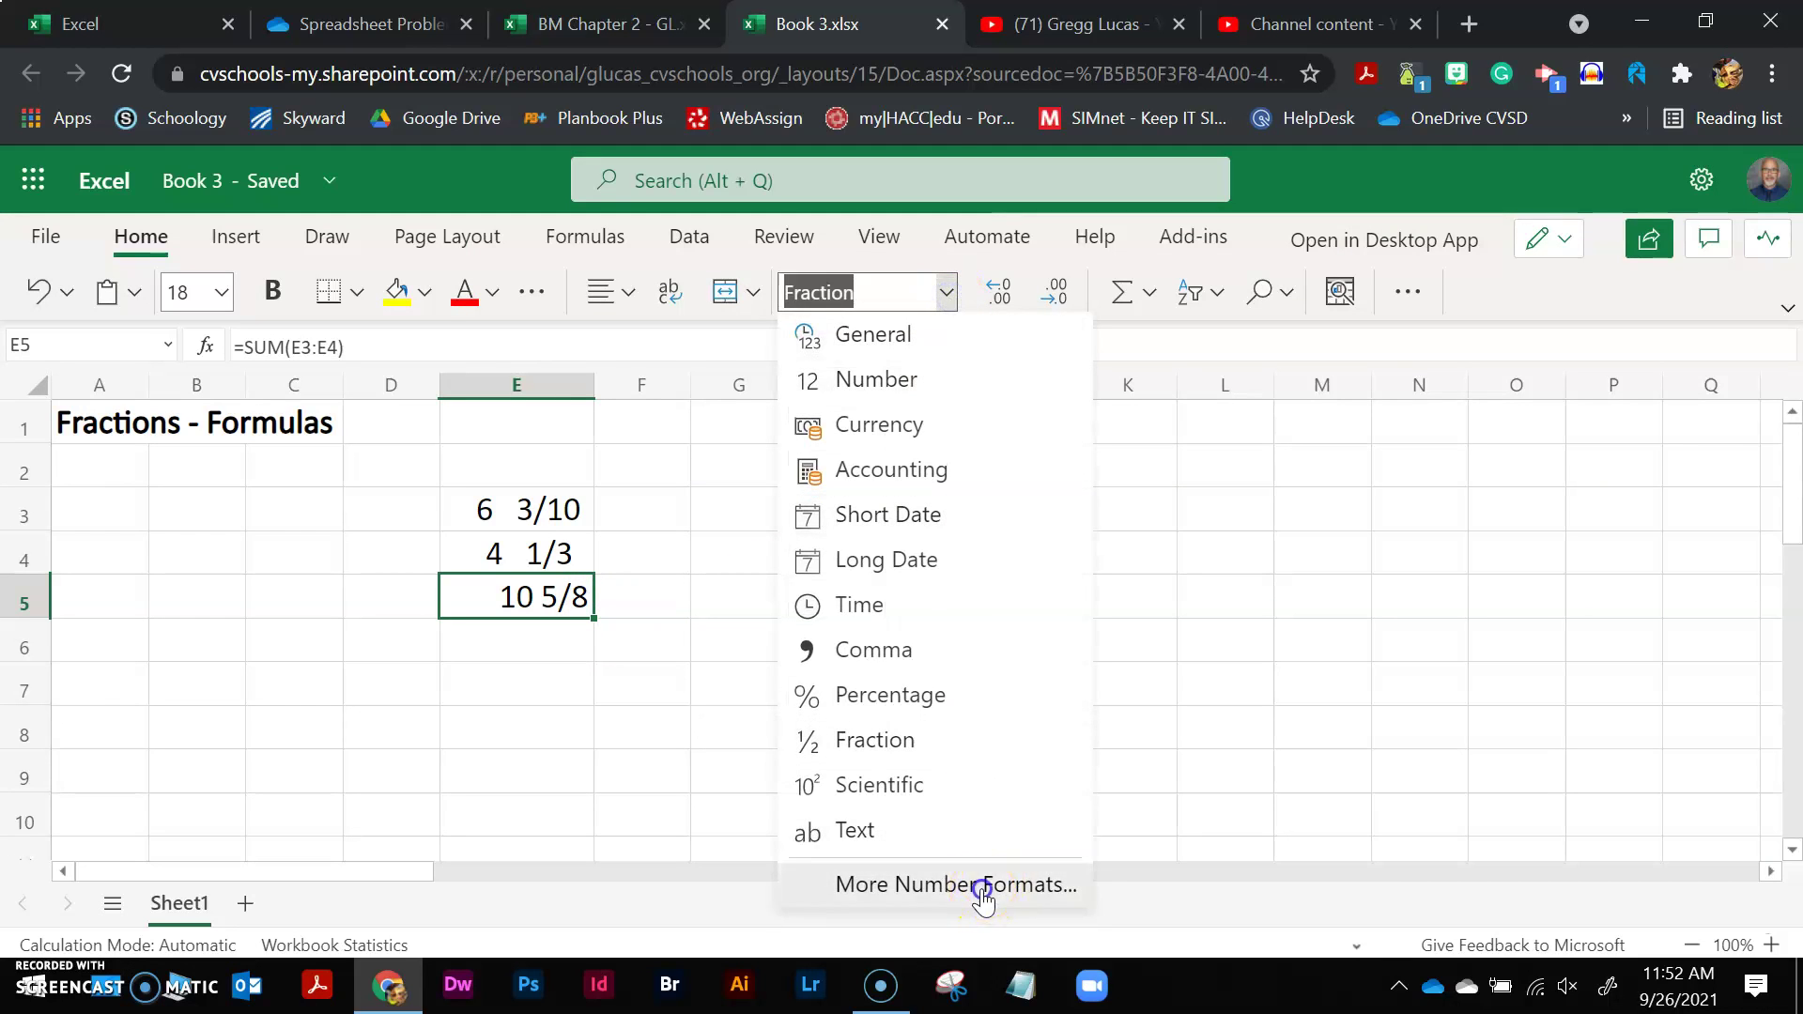
left_click(981, 888)
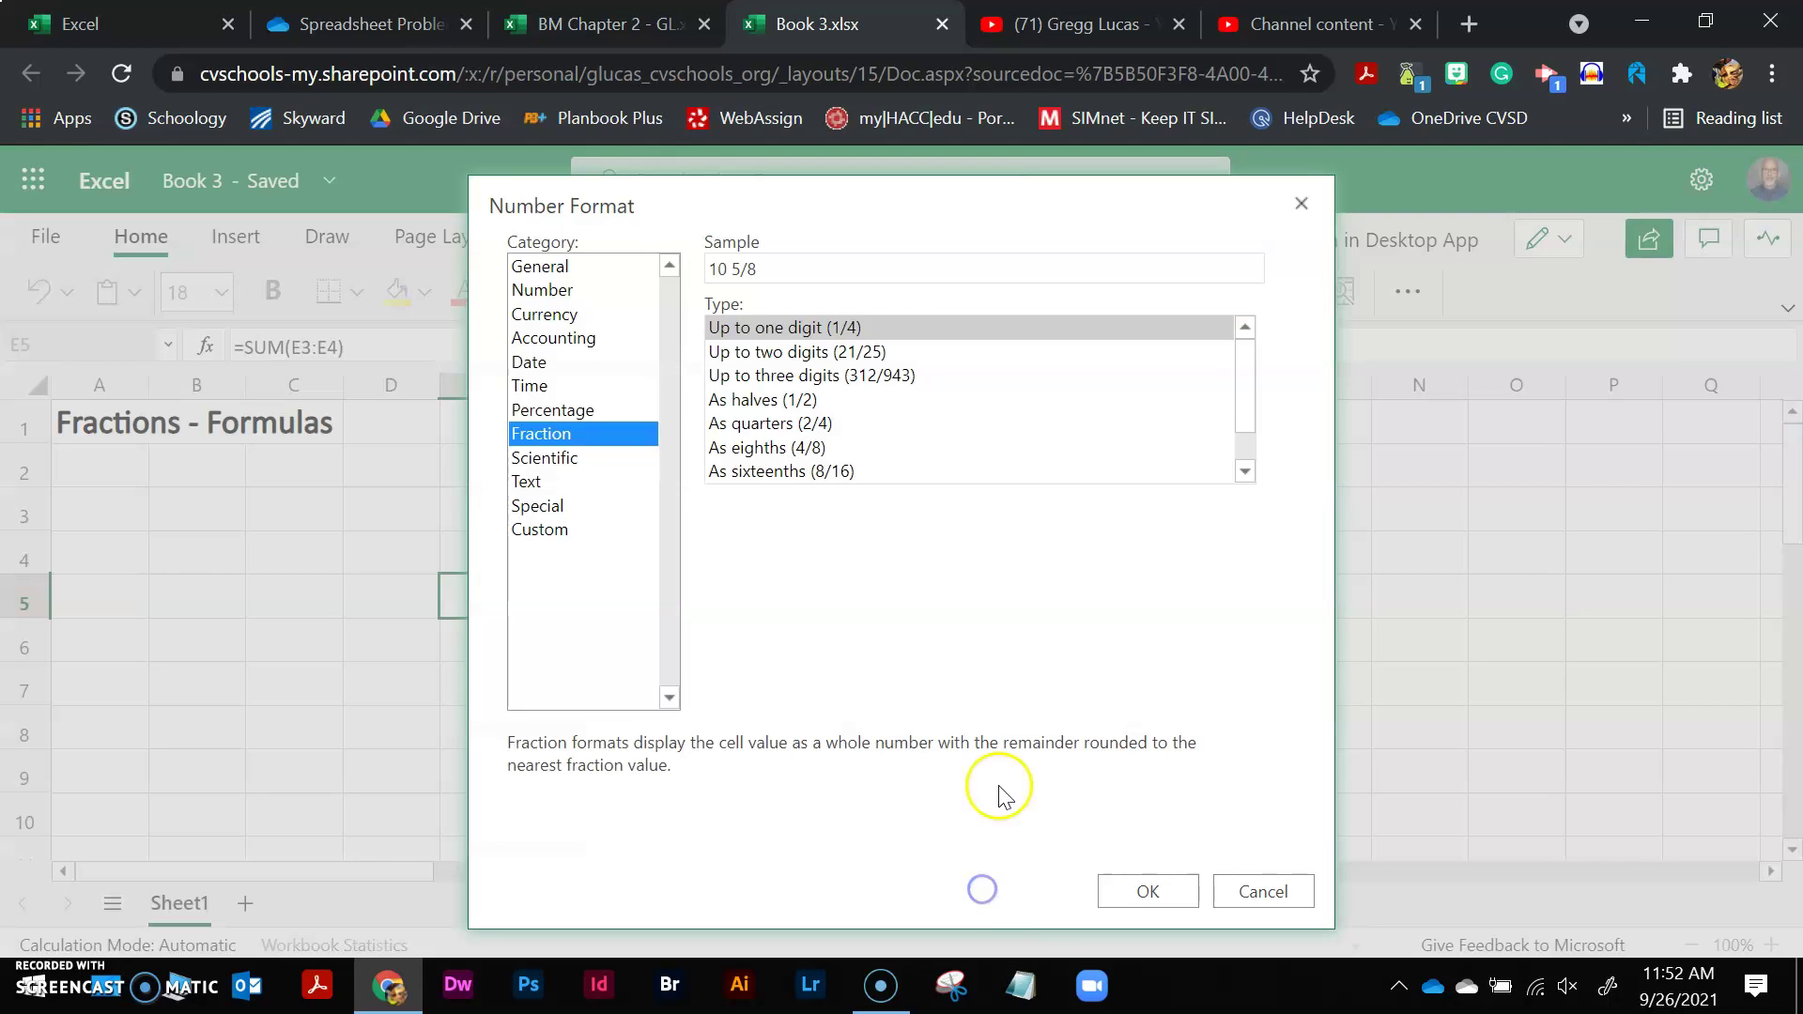
left_click(860, 376)
left_click(1152, 897)
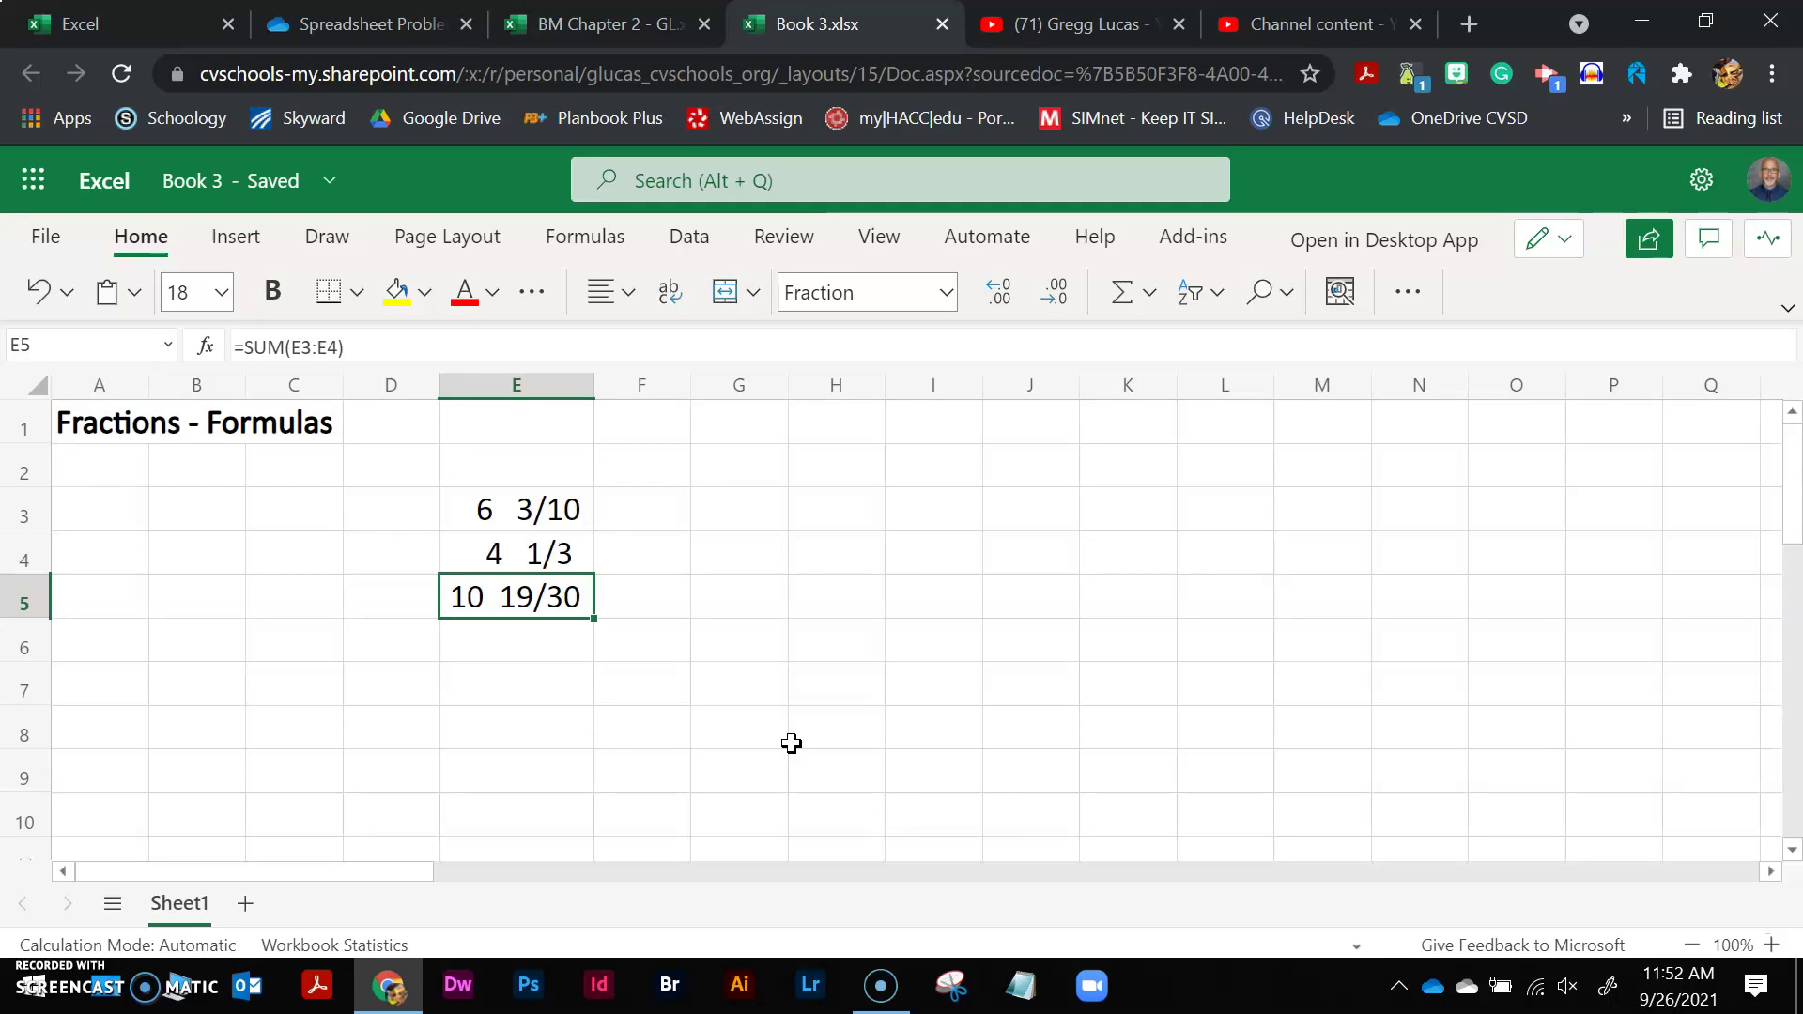
Step: Replace the sum formula in cell E5 with the mixed number 12 45/150
key("Delete")
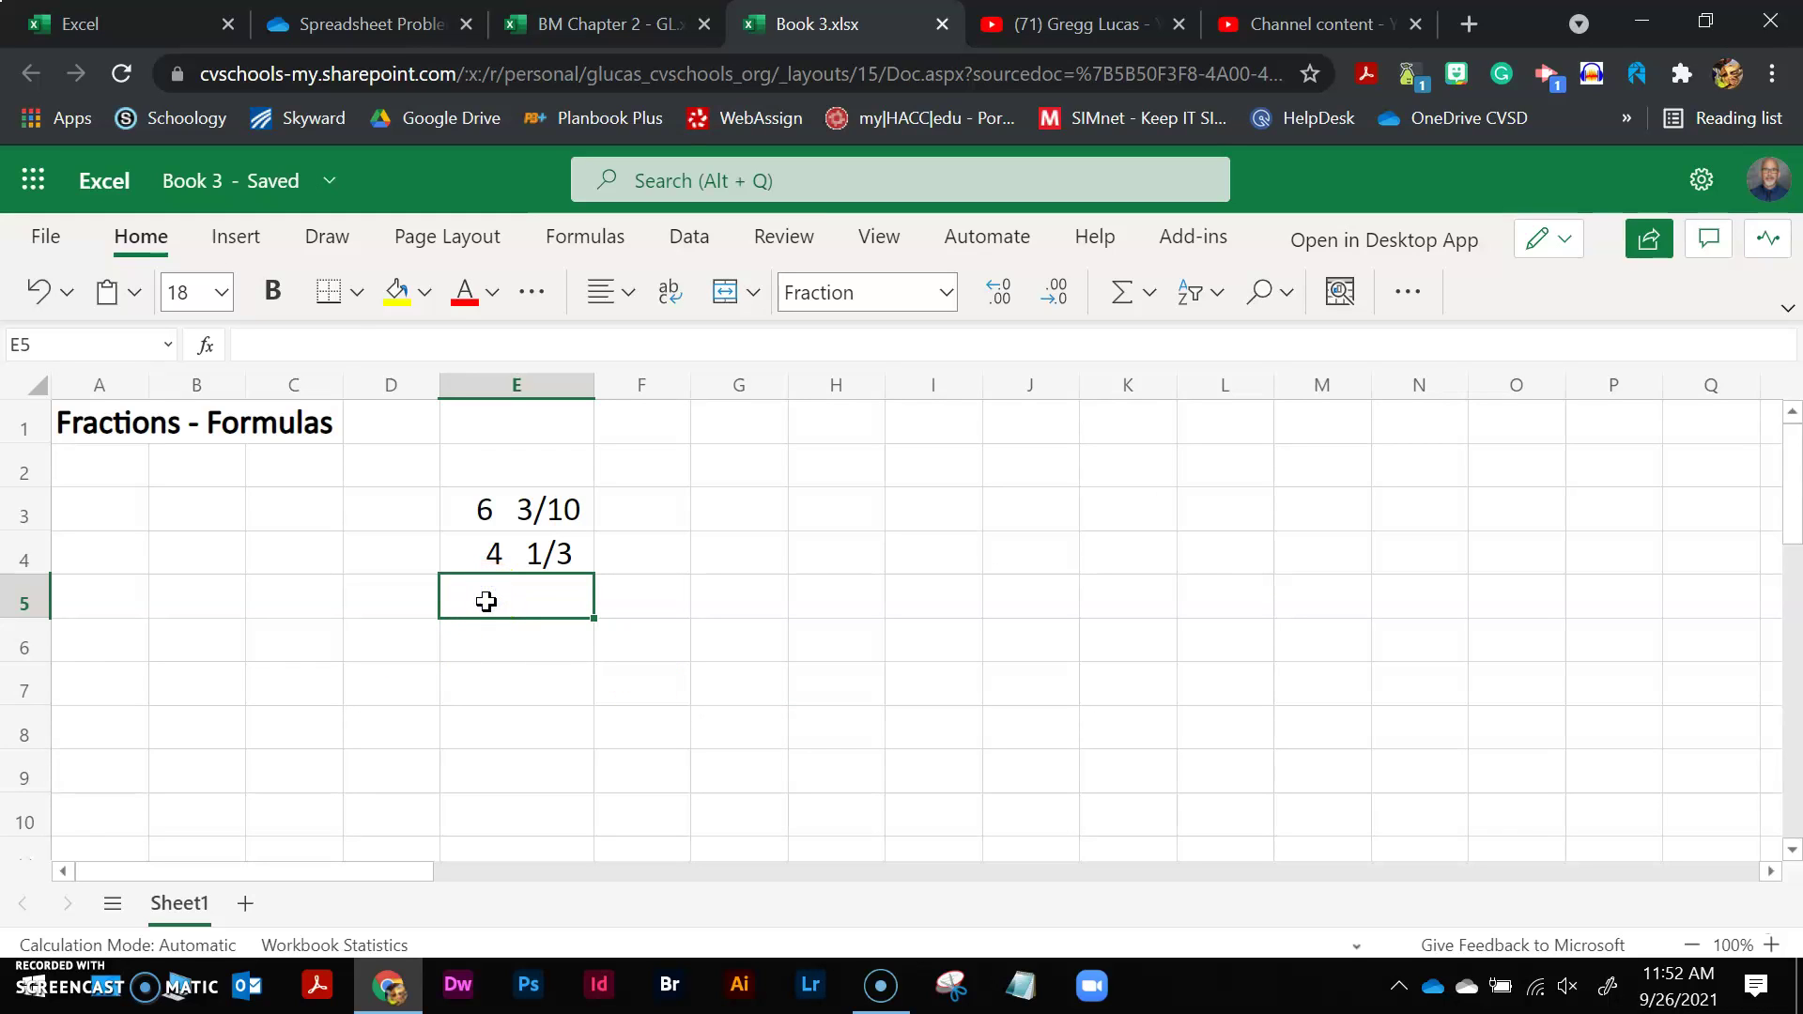
type("12 ")
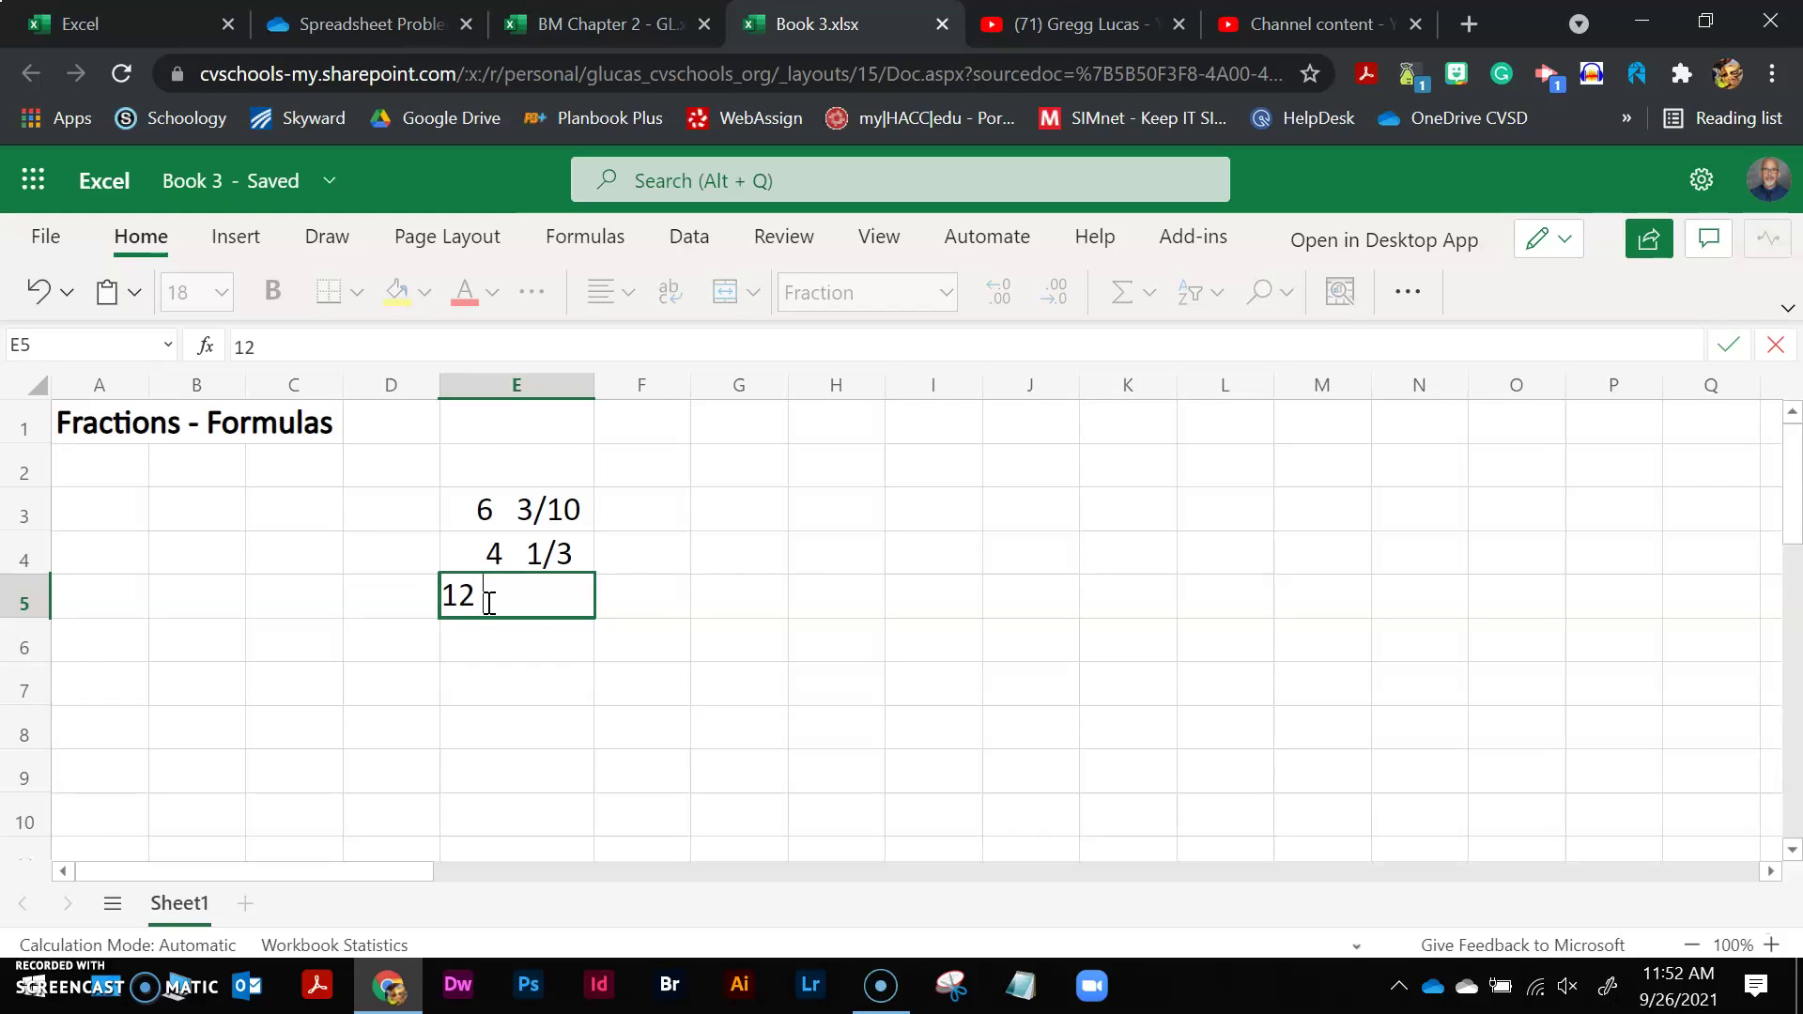
type("45/150")
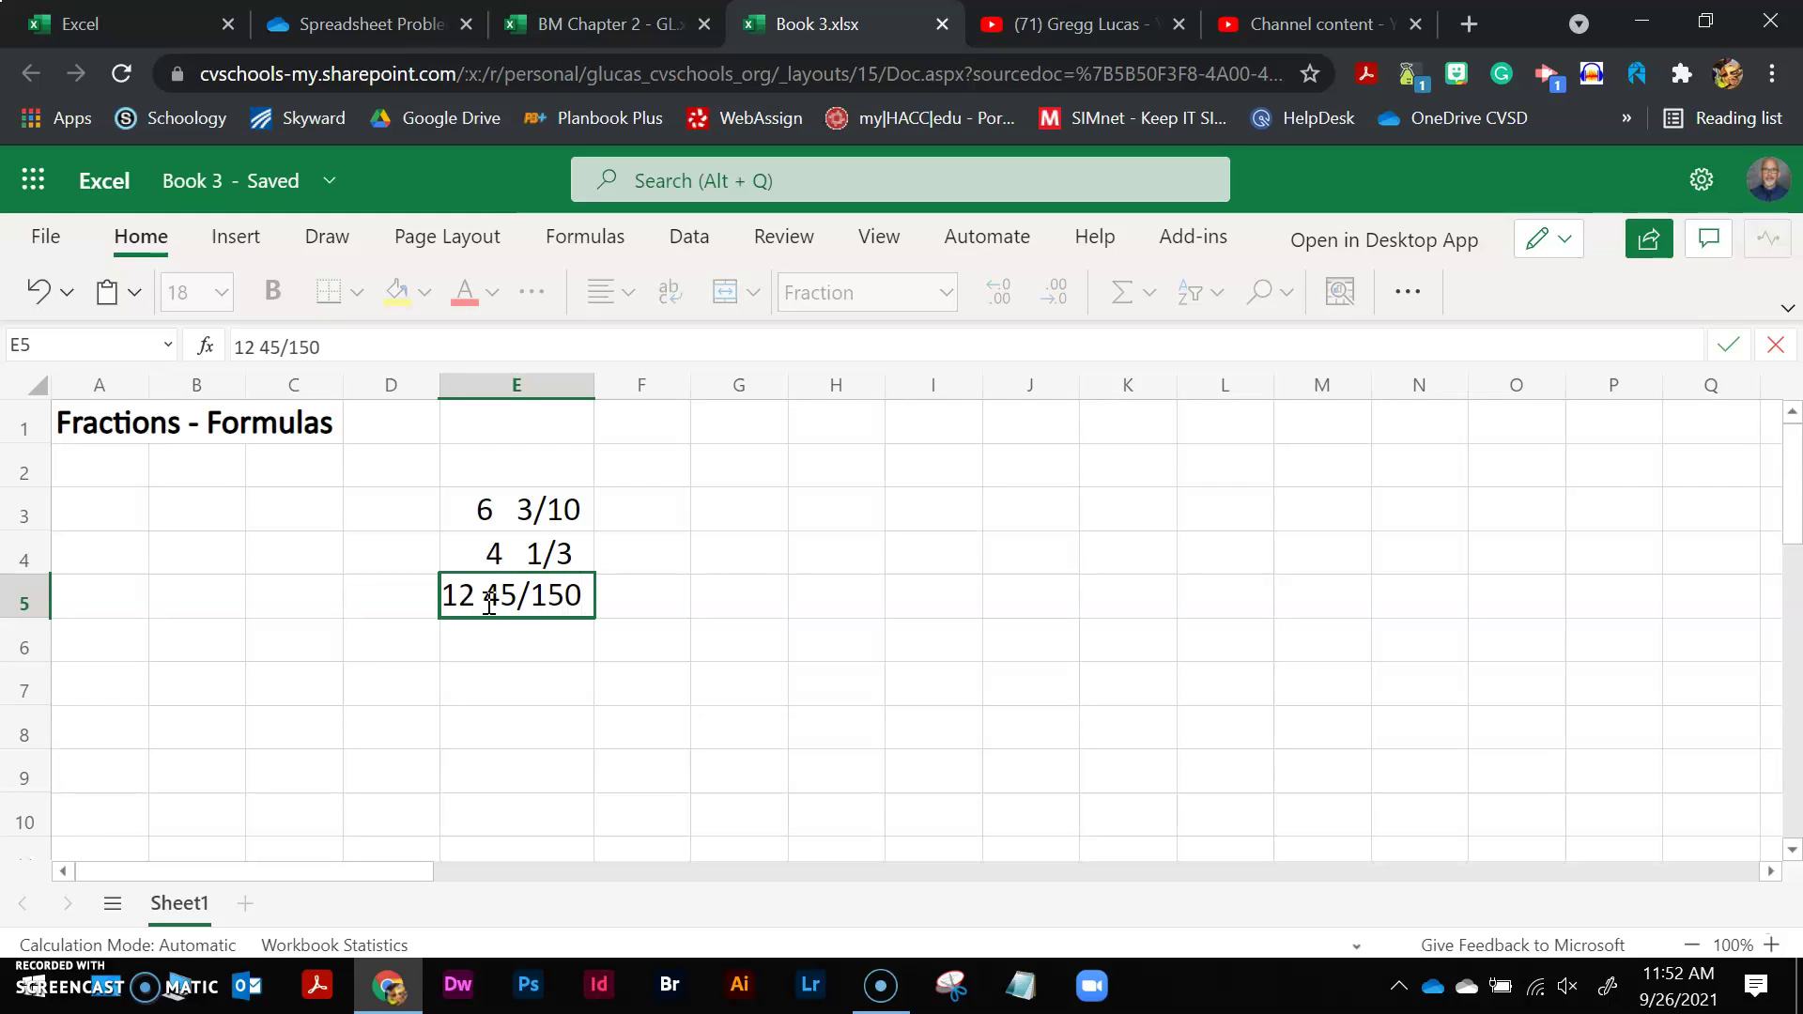
key("Return")
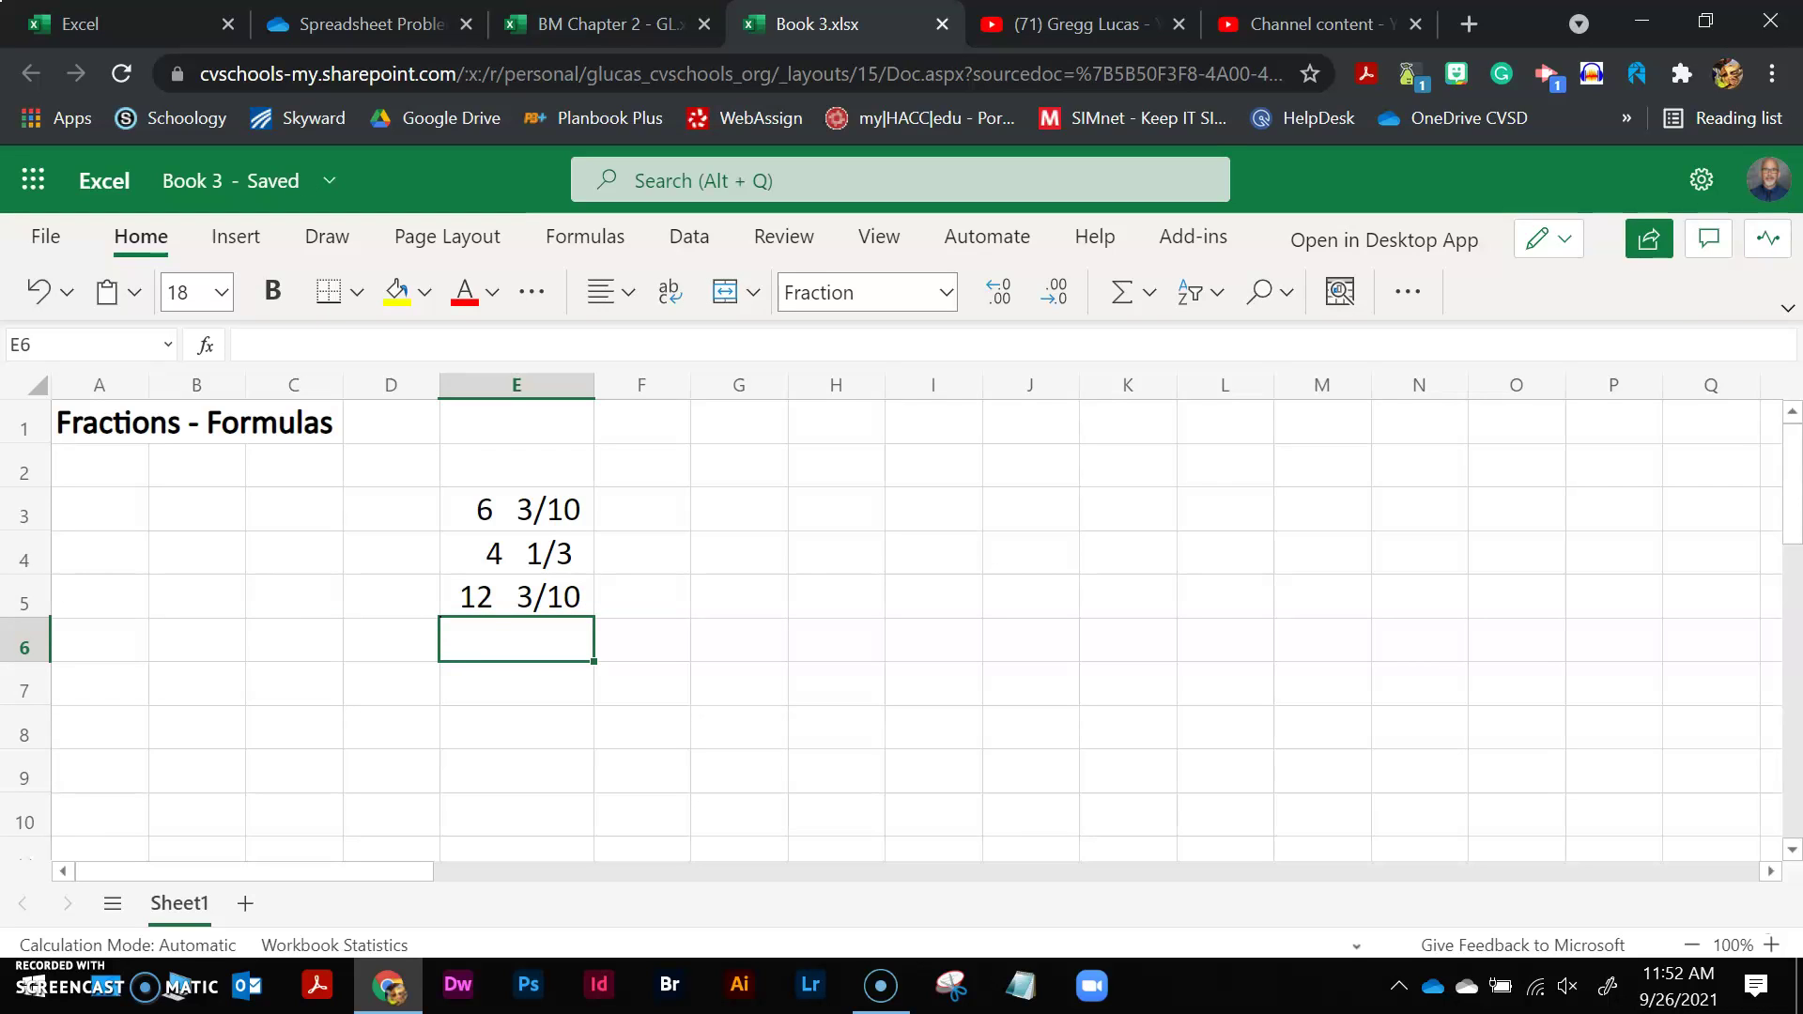
Step: Check which fraction type is applied to cell E5 in its detailed number format settings
left_click(495, 592)
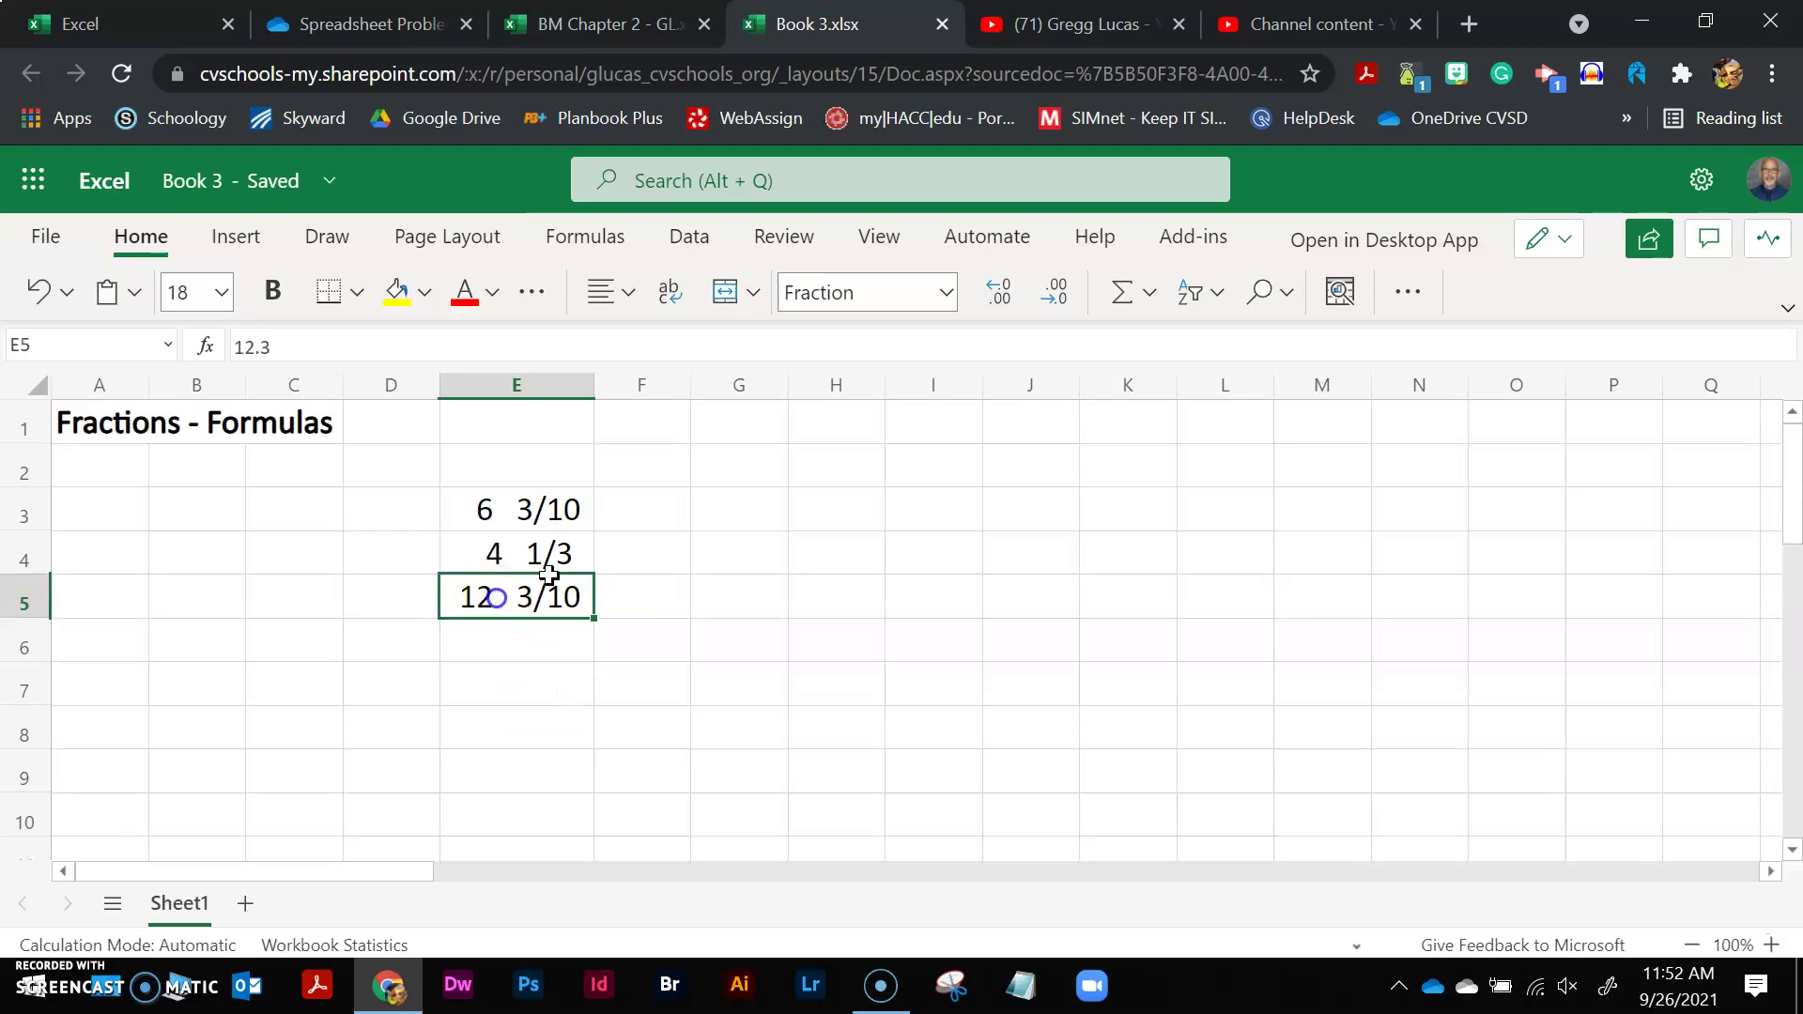
left_click(946, 294)
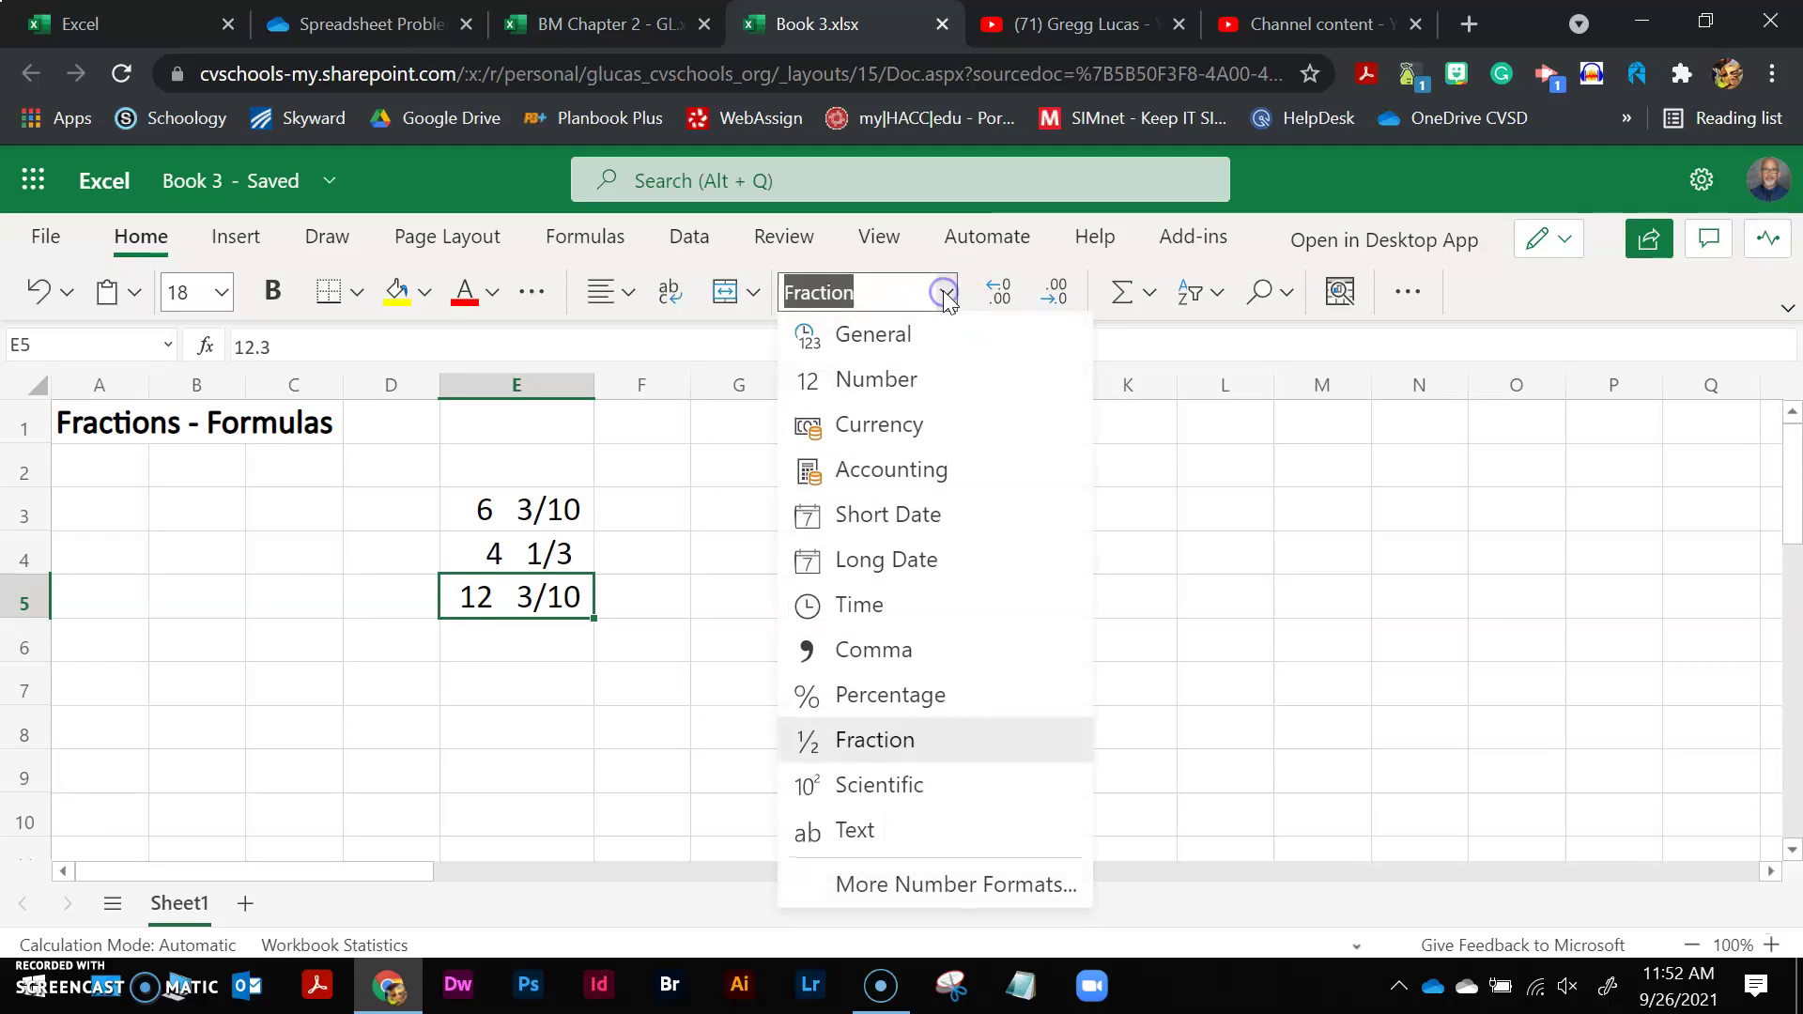
left_click(944, 872)
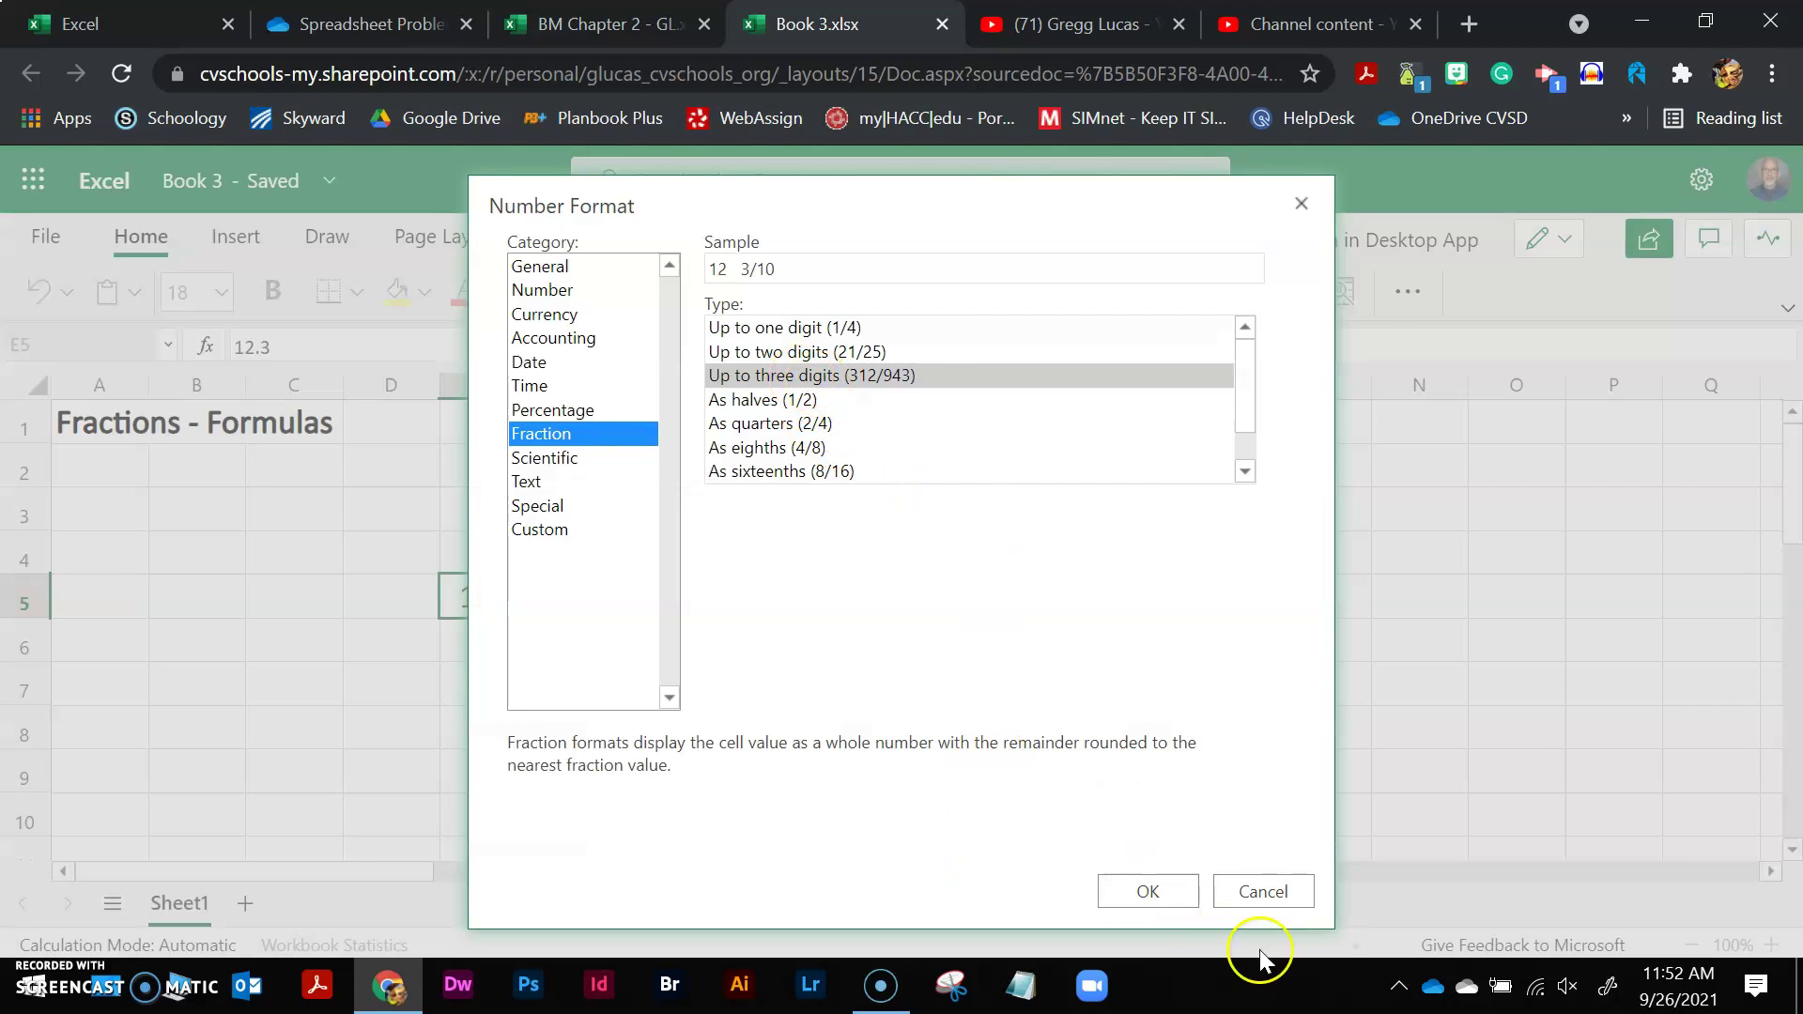
left_click(1260, 884)
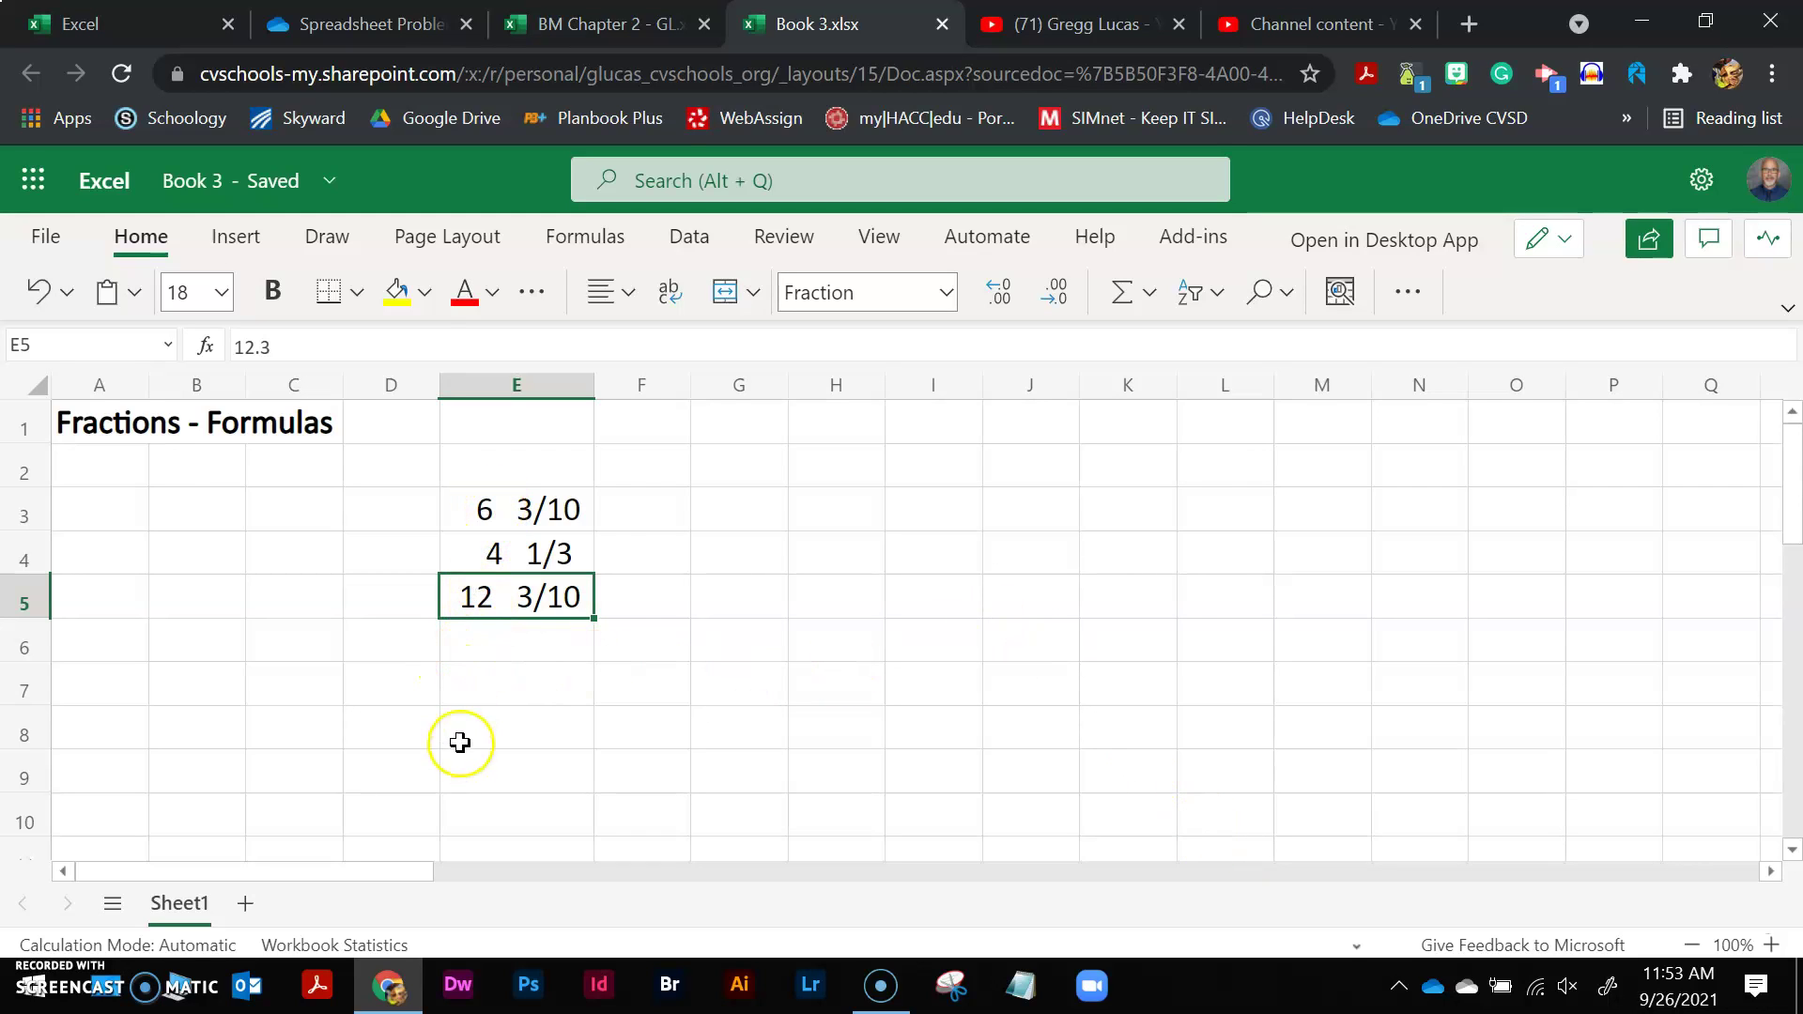
Step: Enter the formula =E3+E4+E5 in cell E7 to add the three mixed numbers
left_click(500, 683)
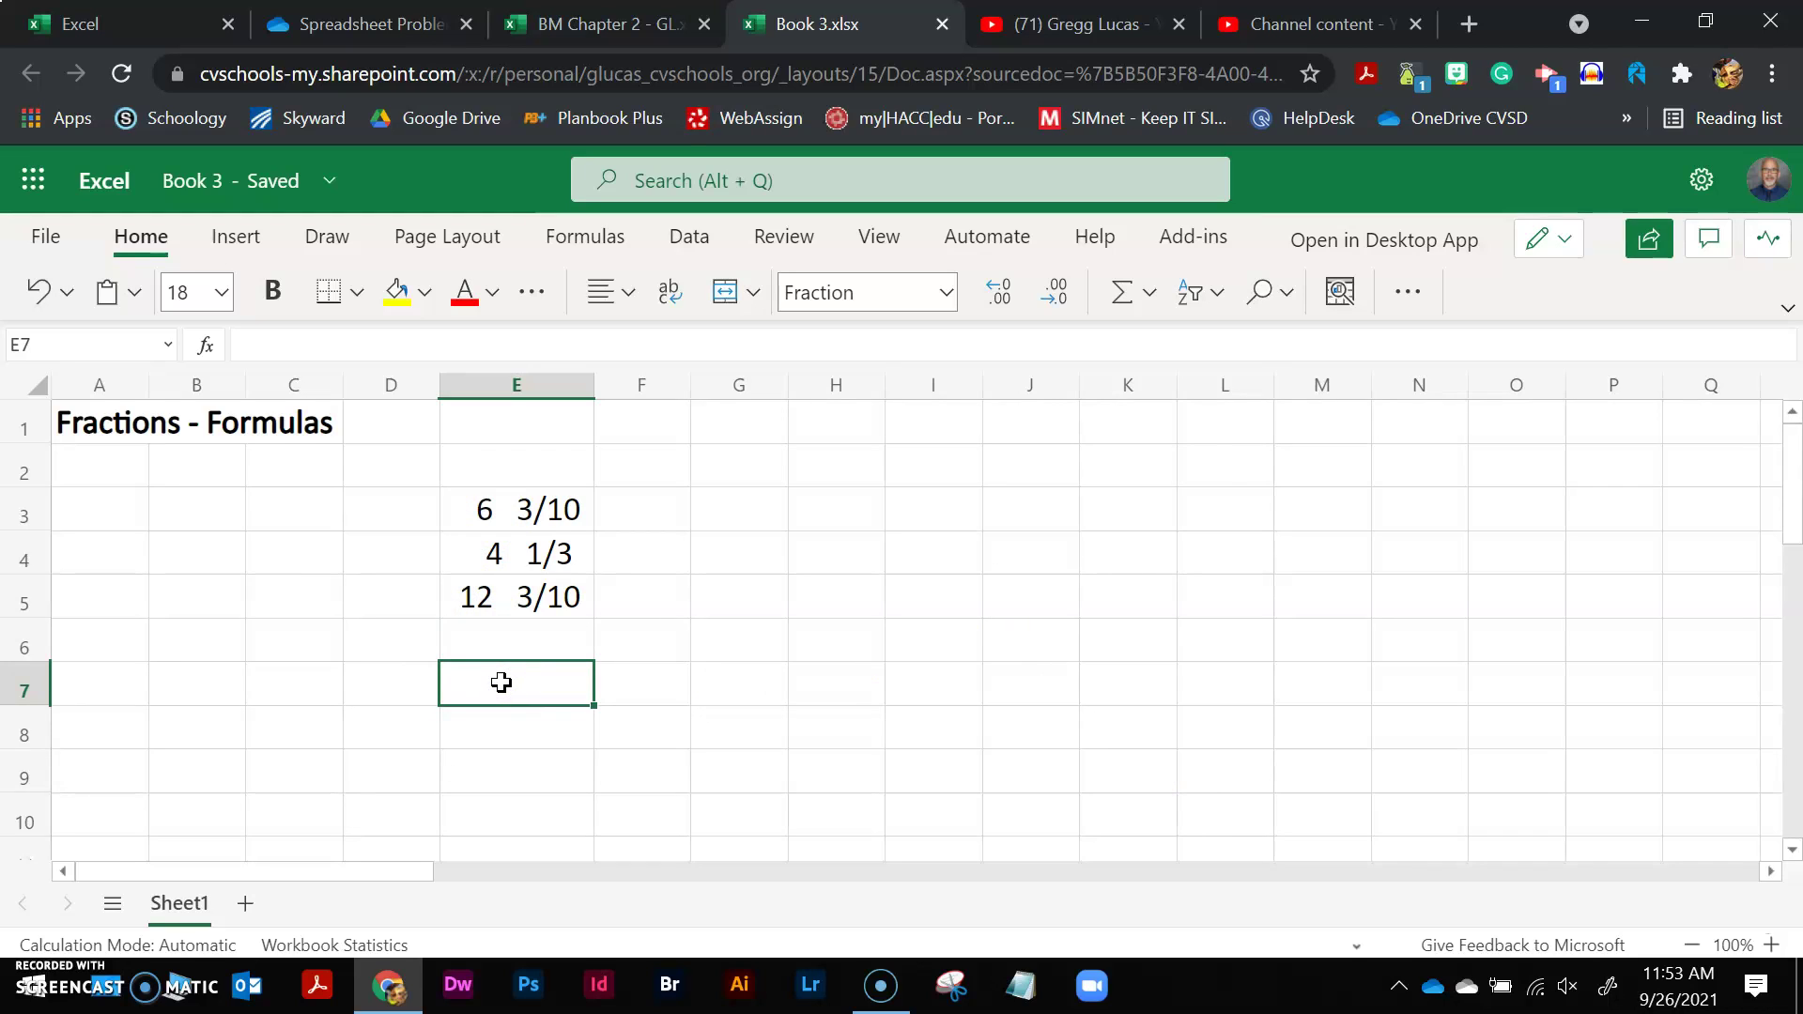
type("=")
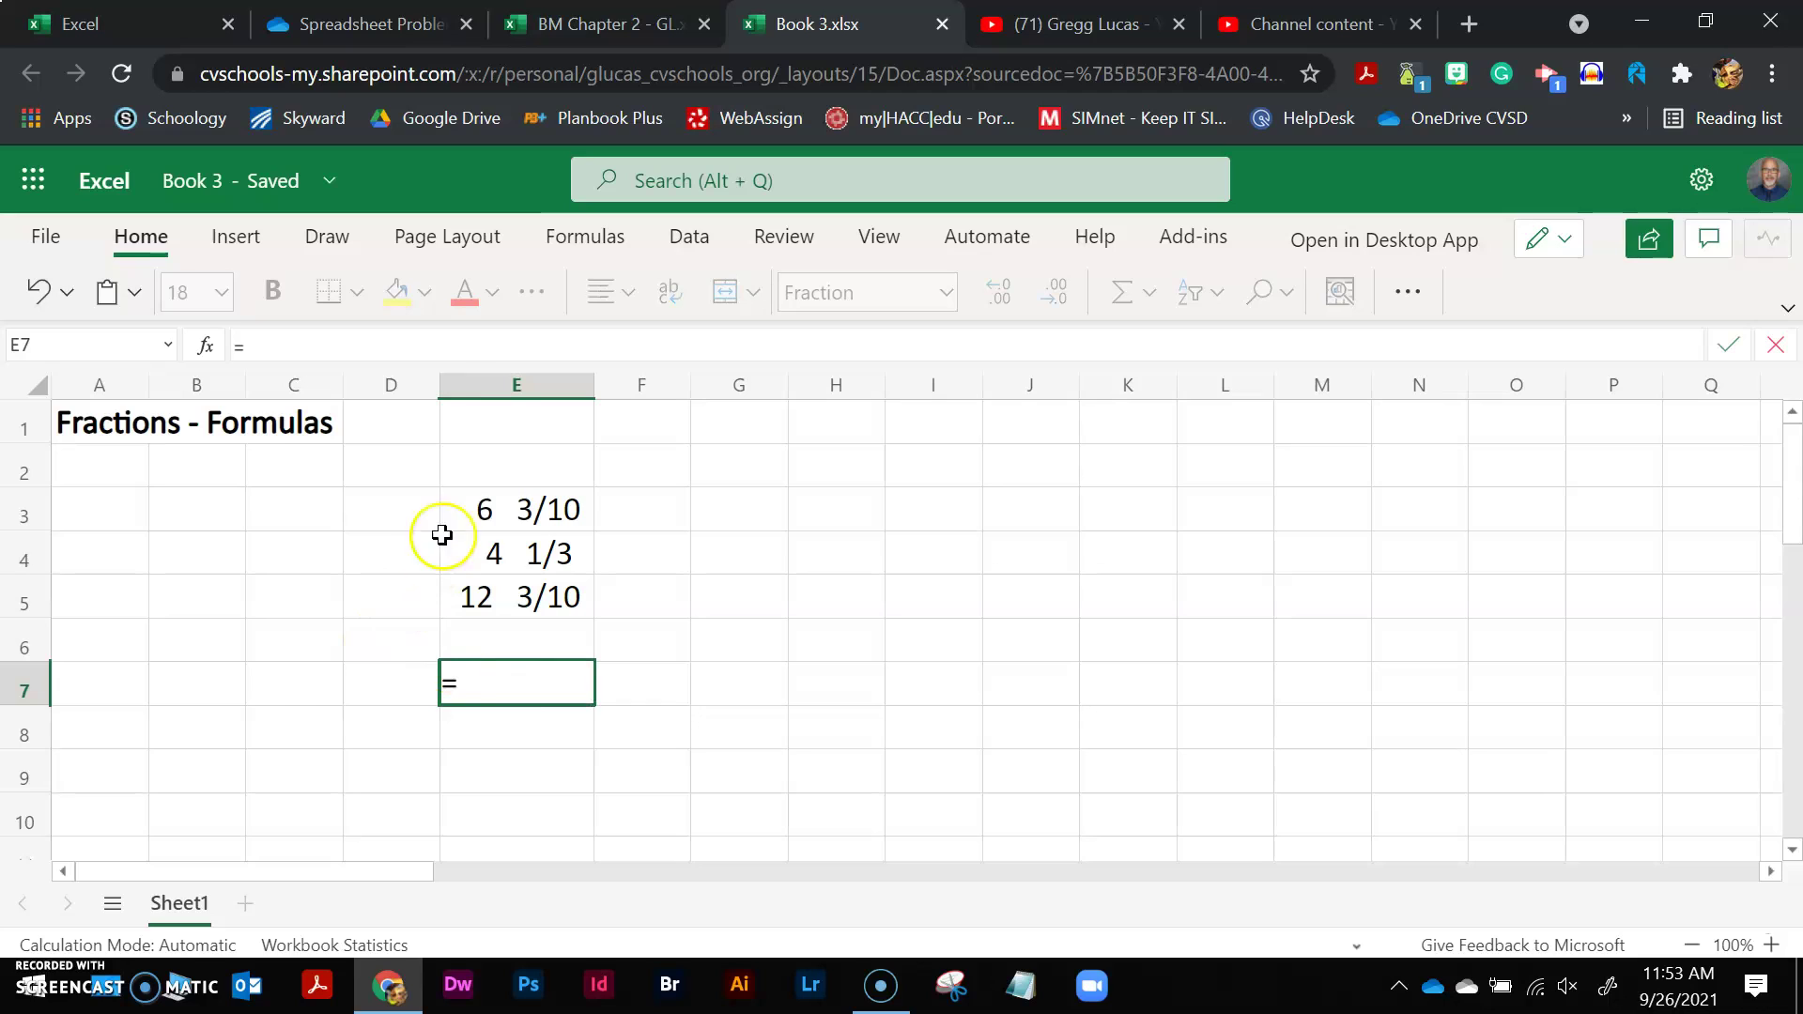
left_click(493, 505)
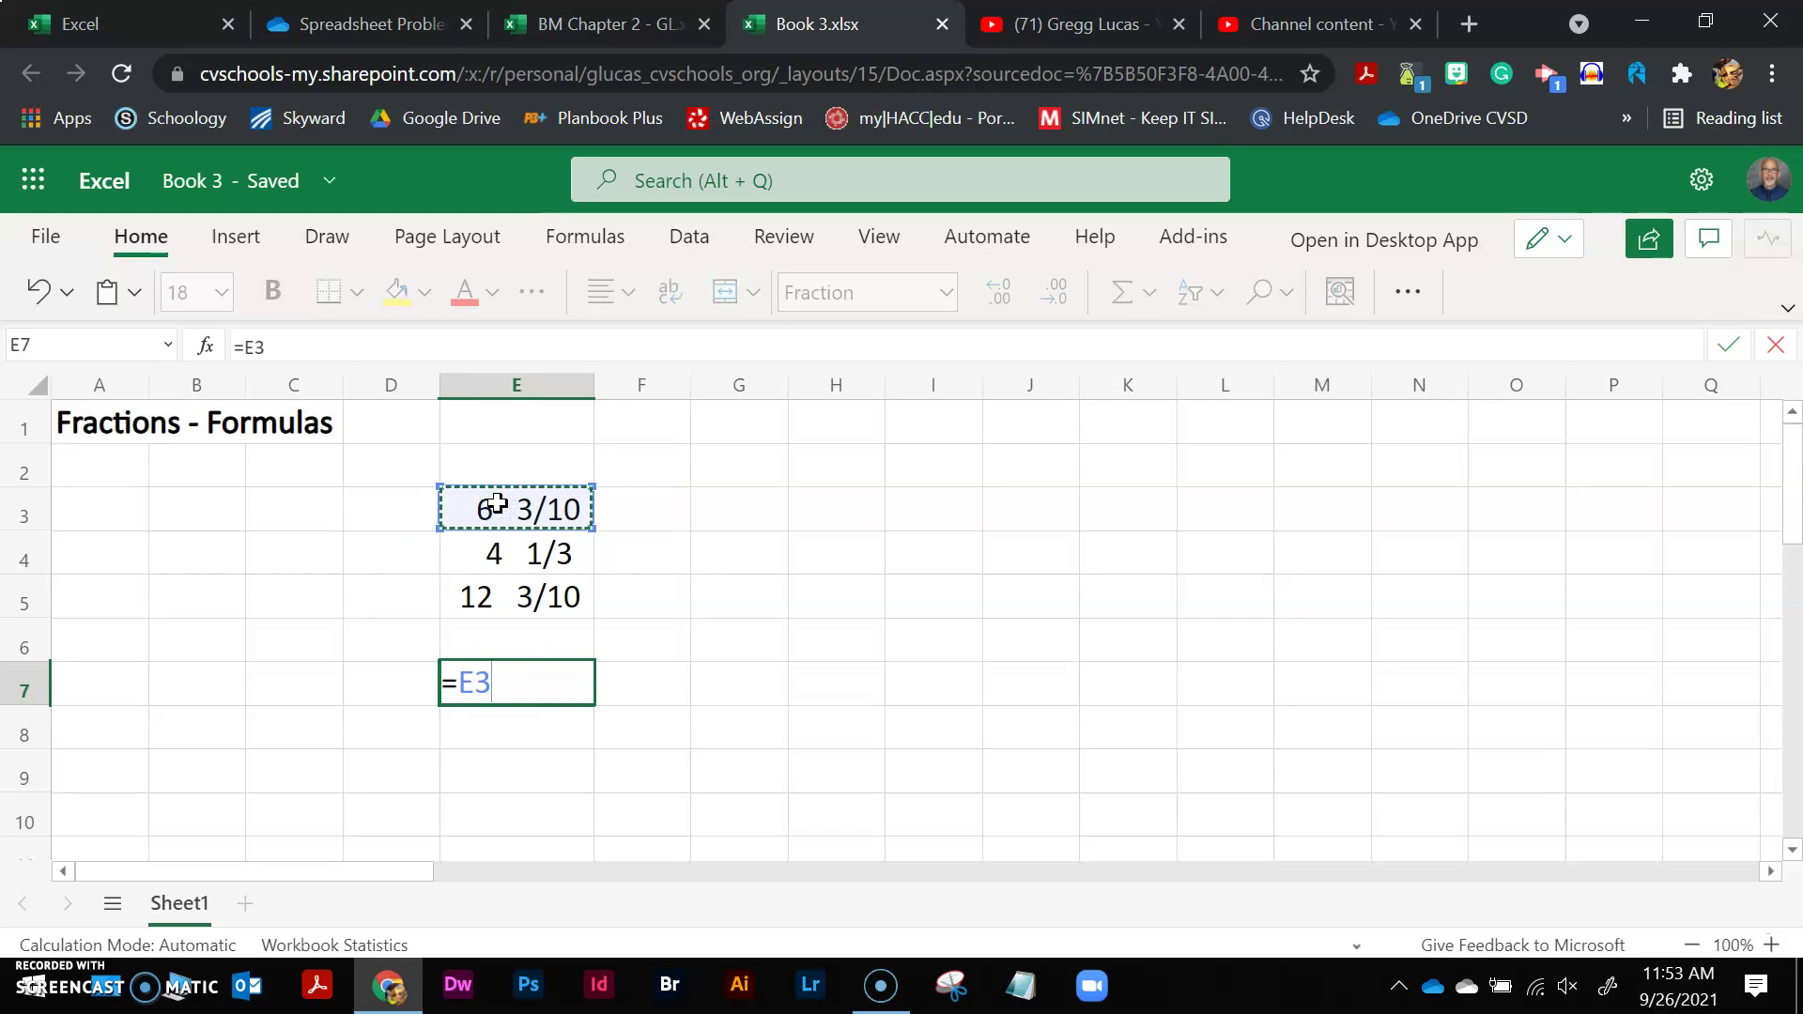
type("+")
left_click(525, 561)
type("+")
left_click(561, 596)
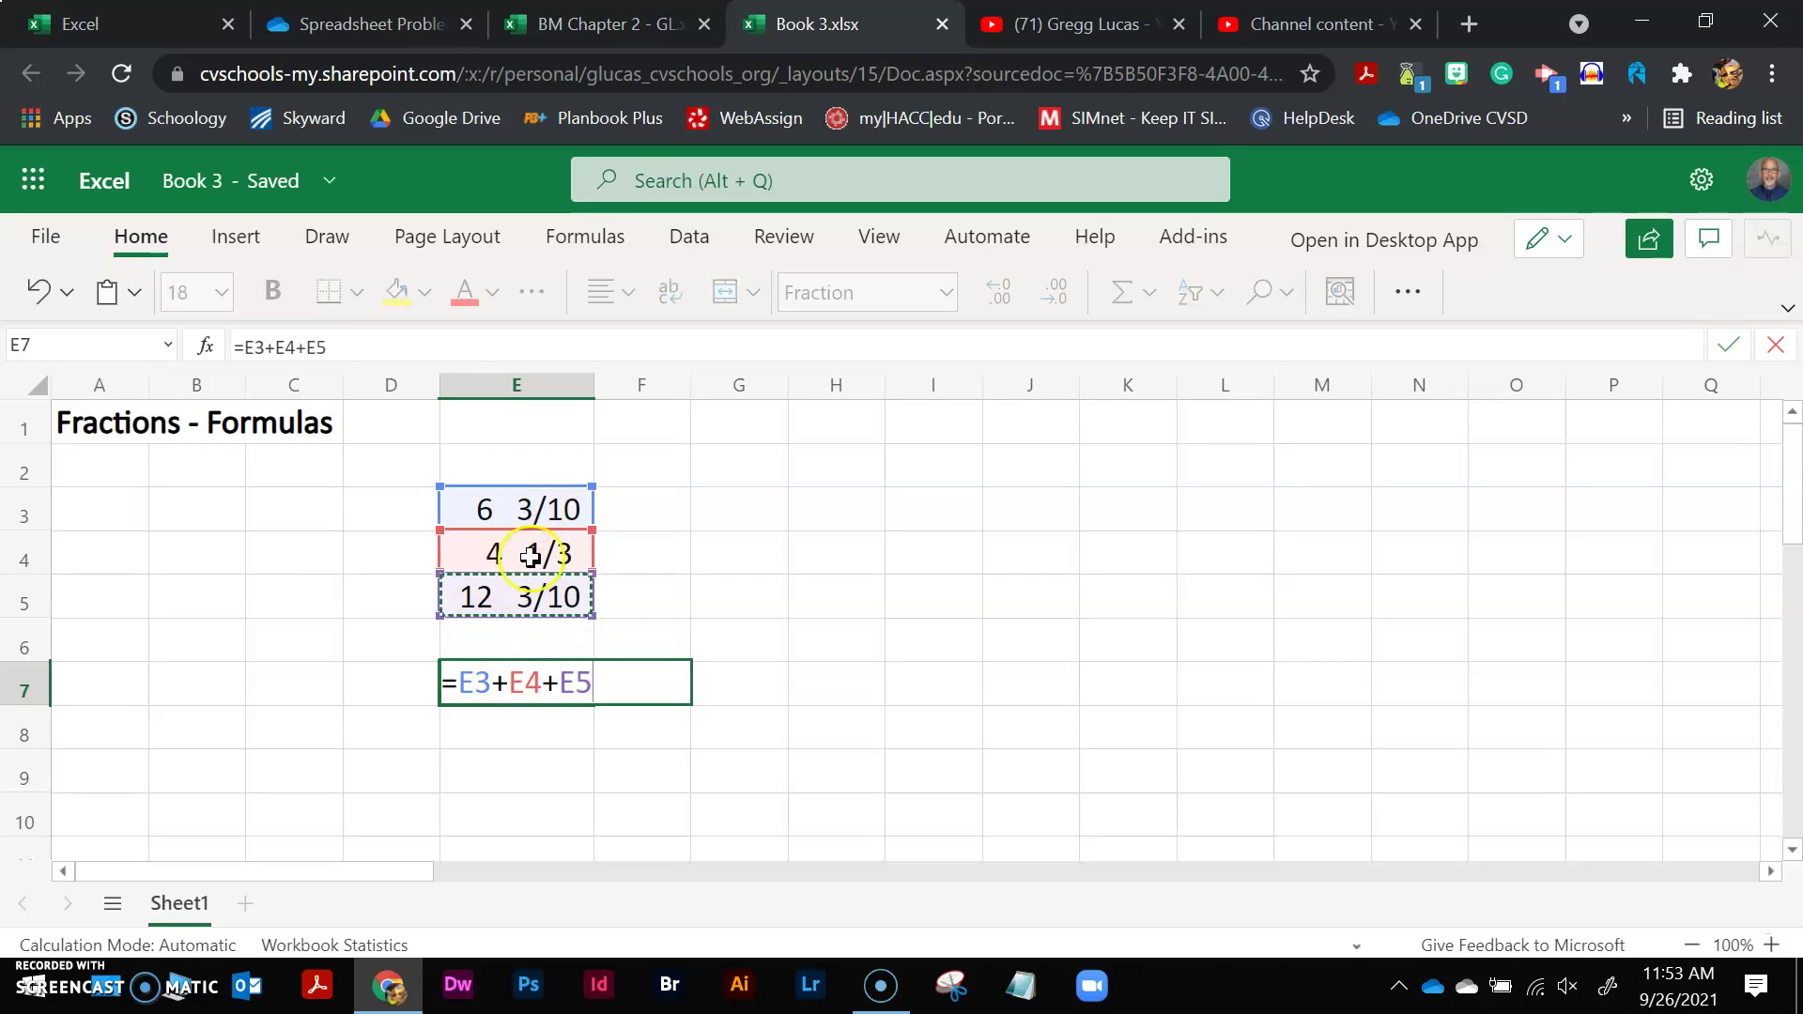
key("Return")
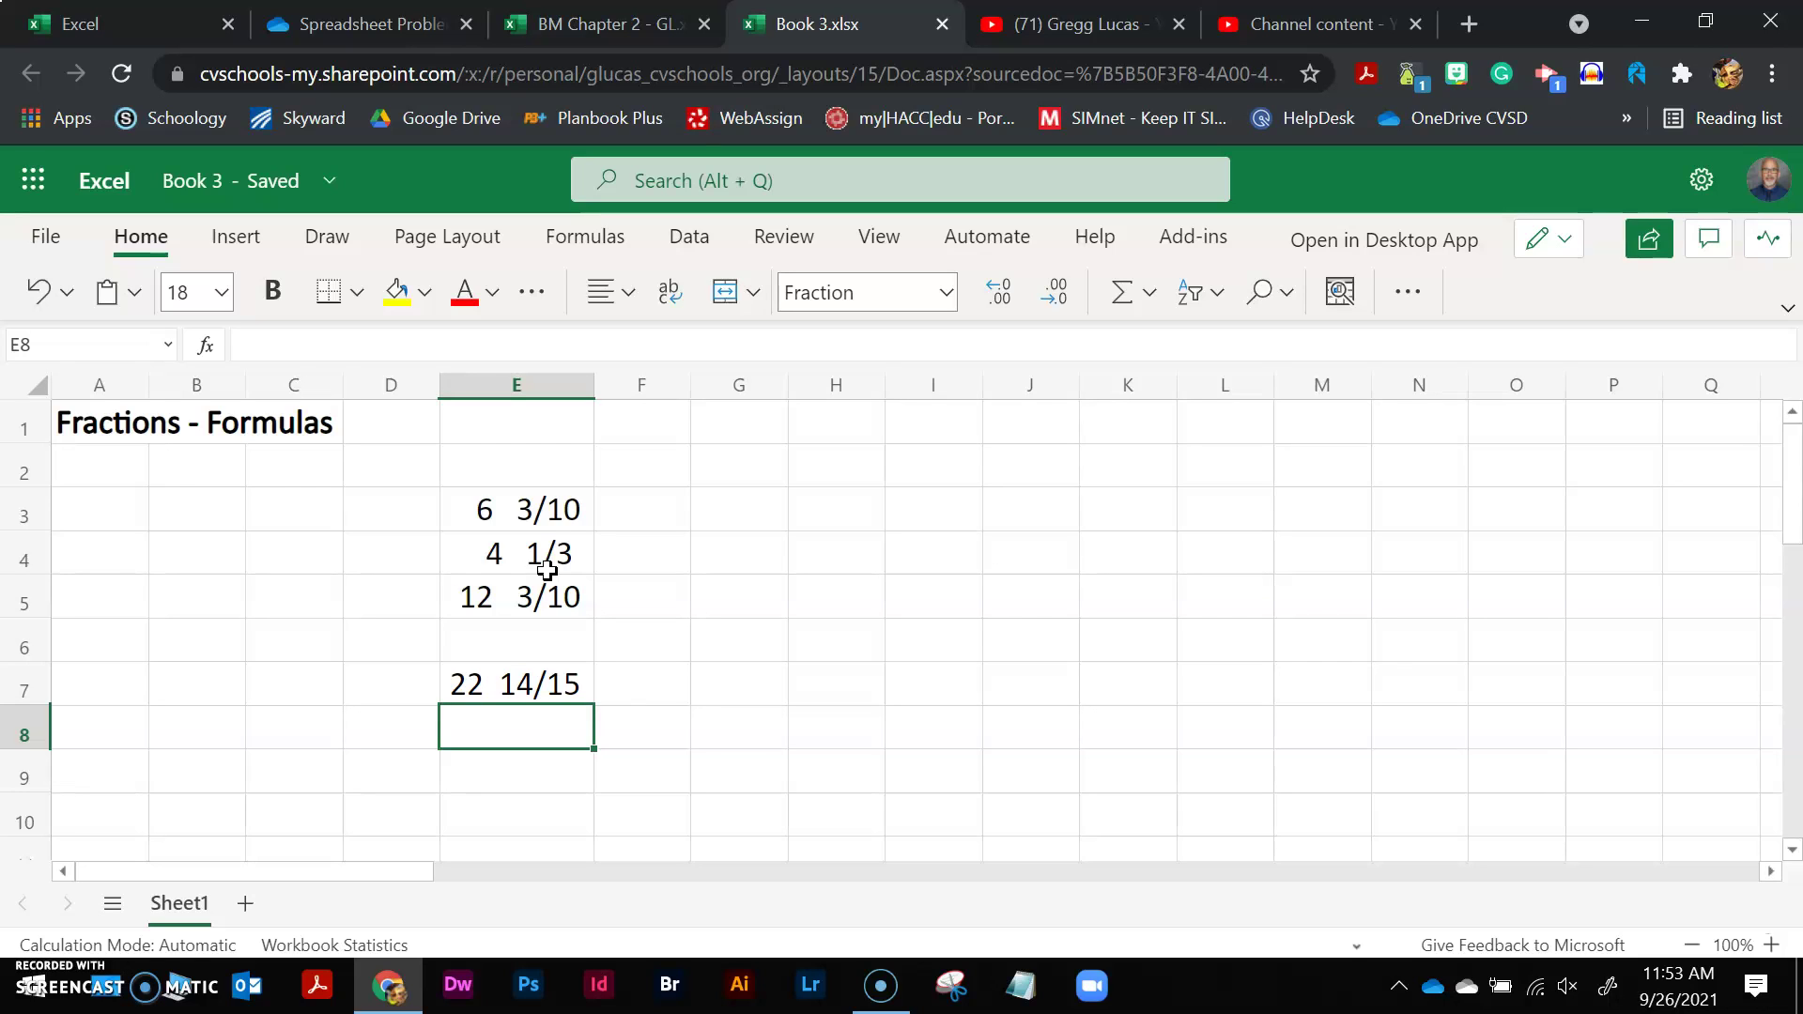
Step: Clear the mixed number from cell E5
right_click(481, 605)
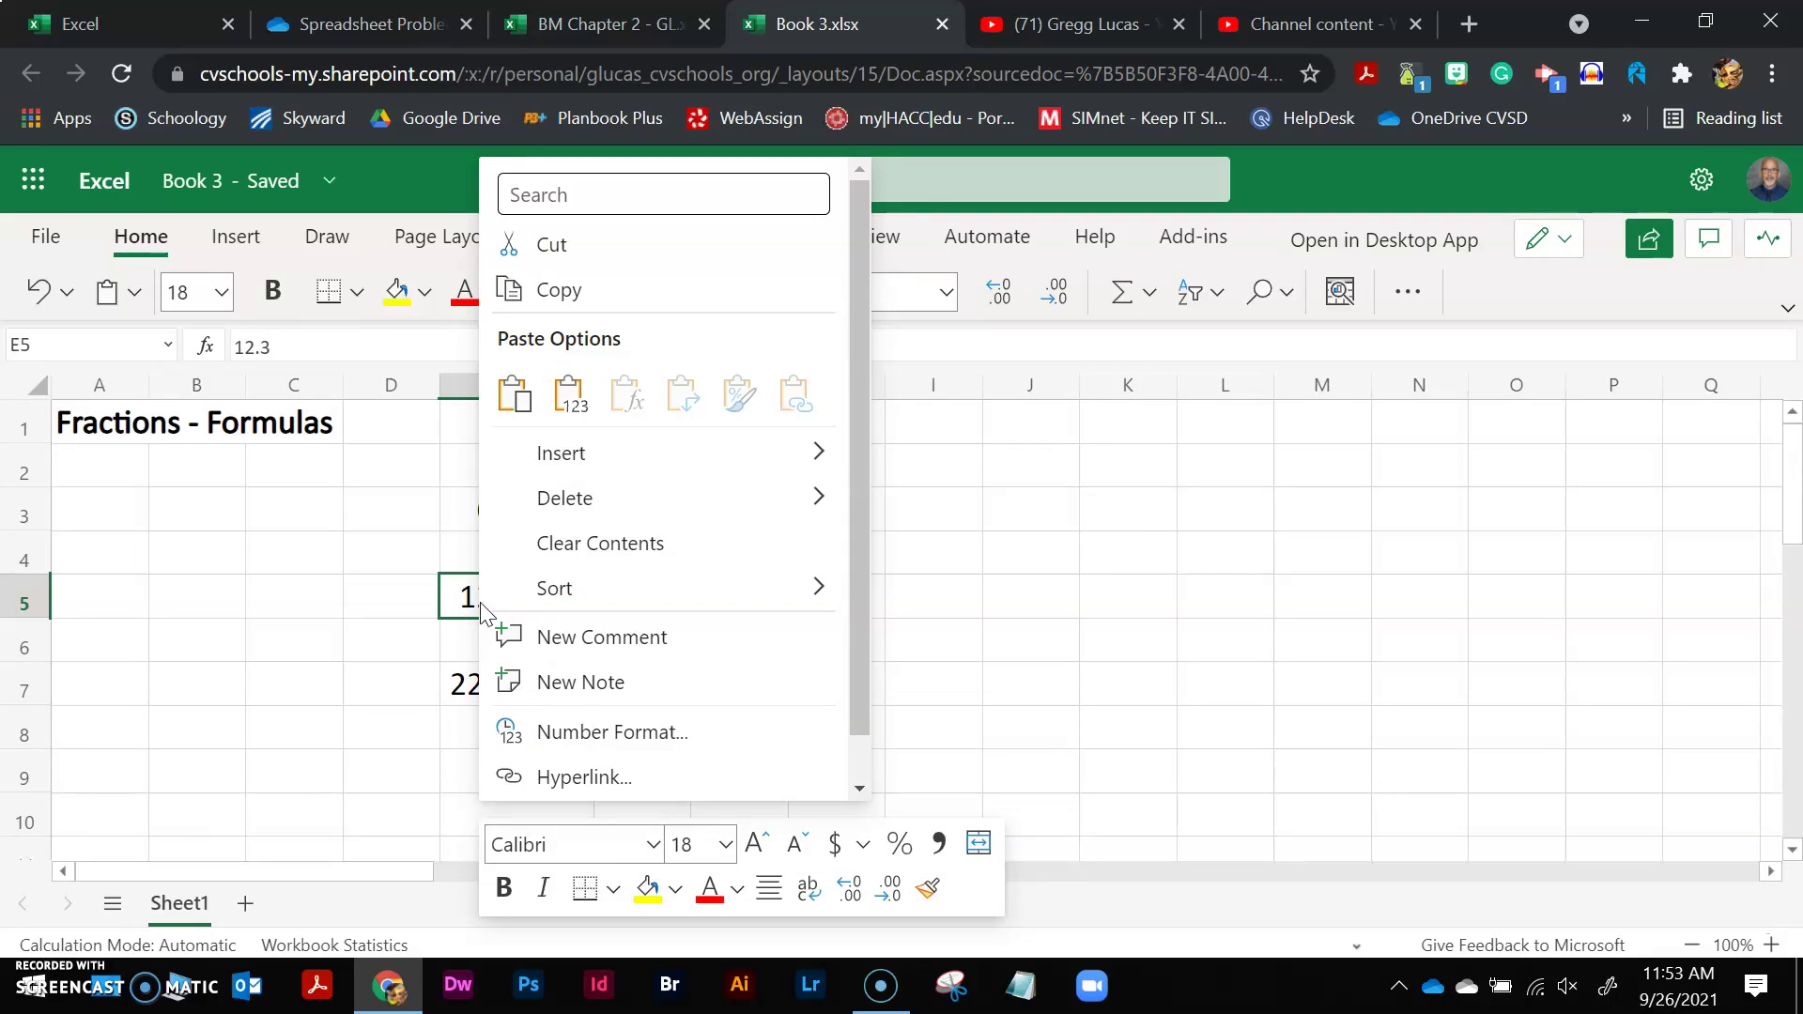
left_click(456, 596)
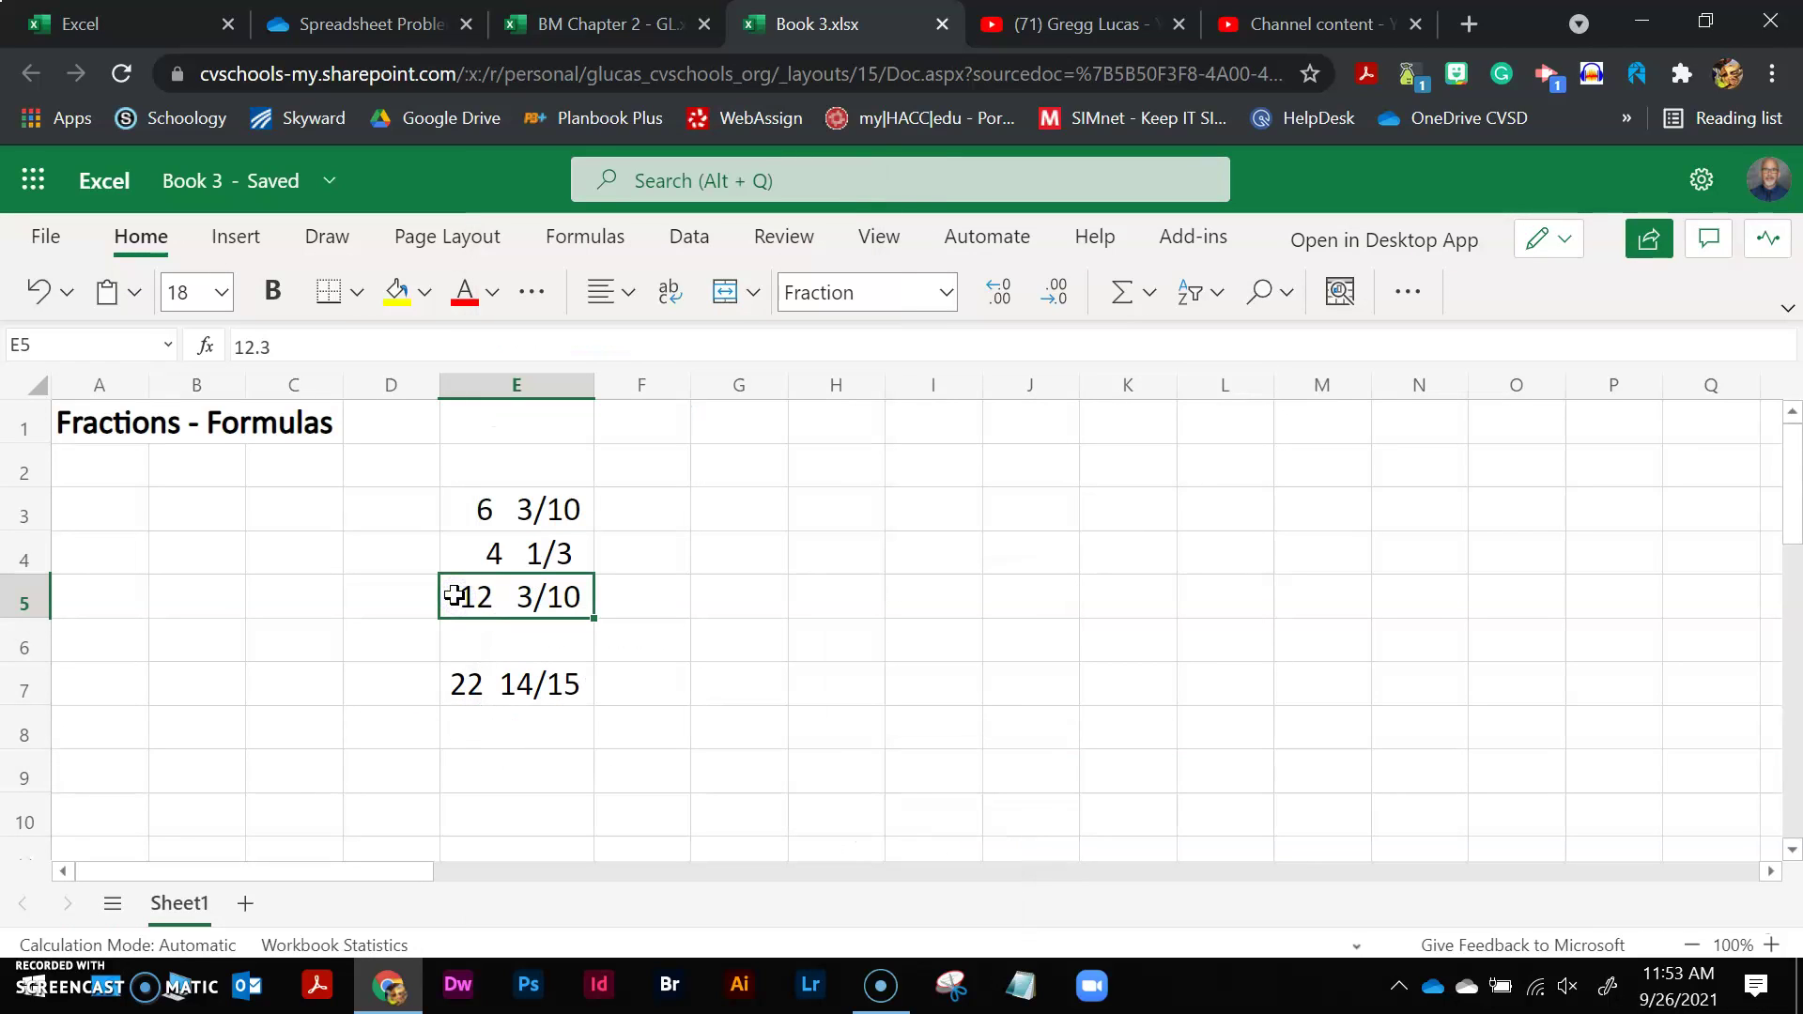
left_click(471, 643)
left_click(488, 592)
key("Delete")
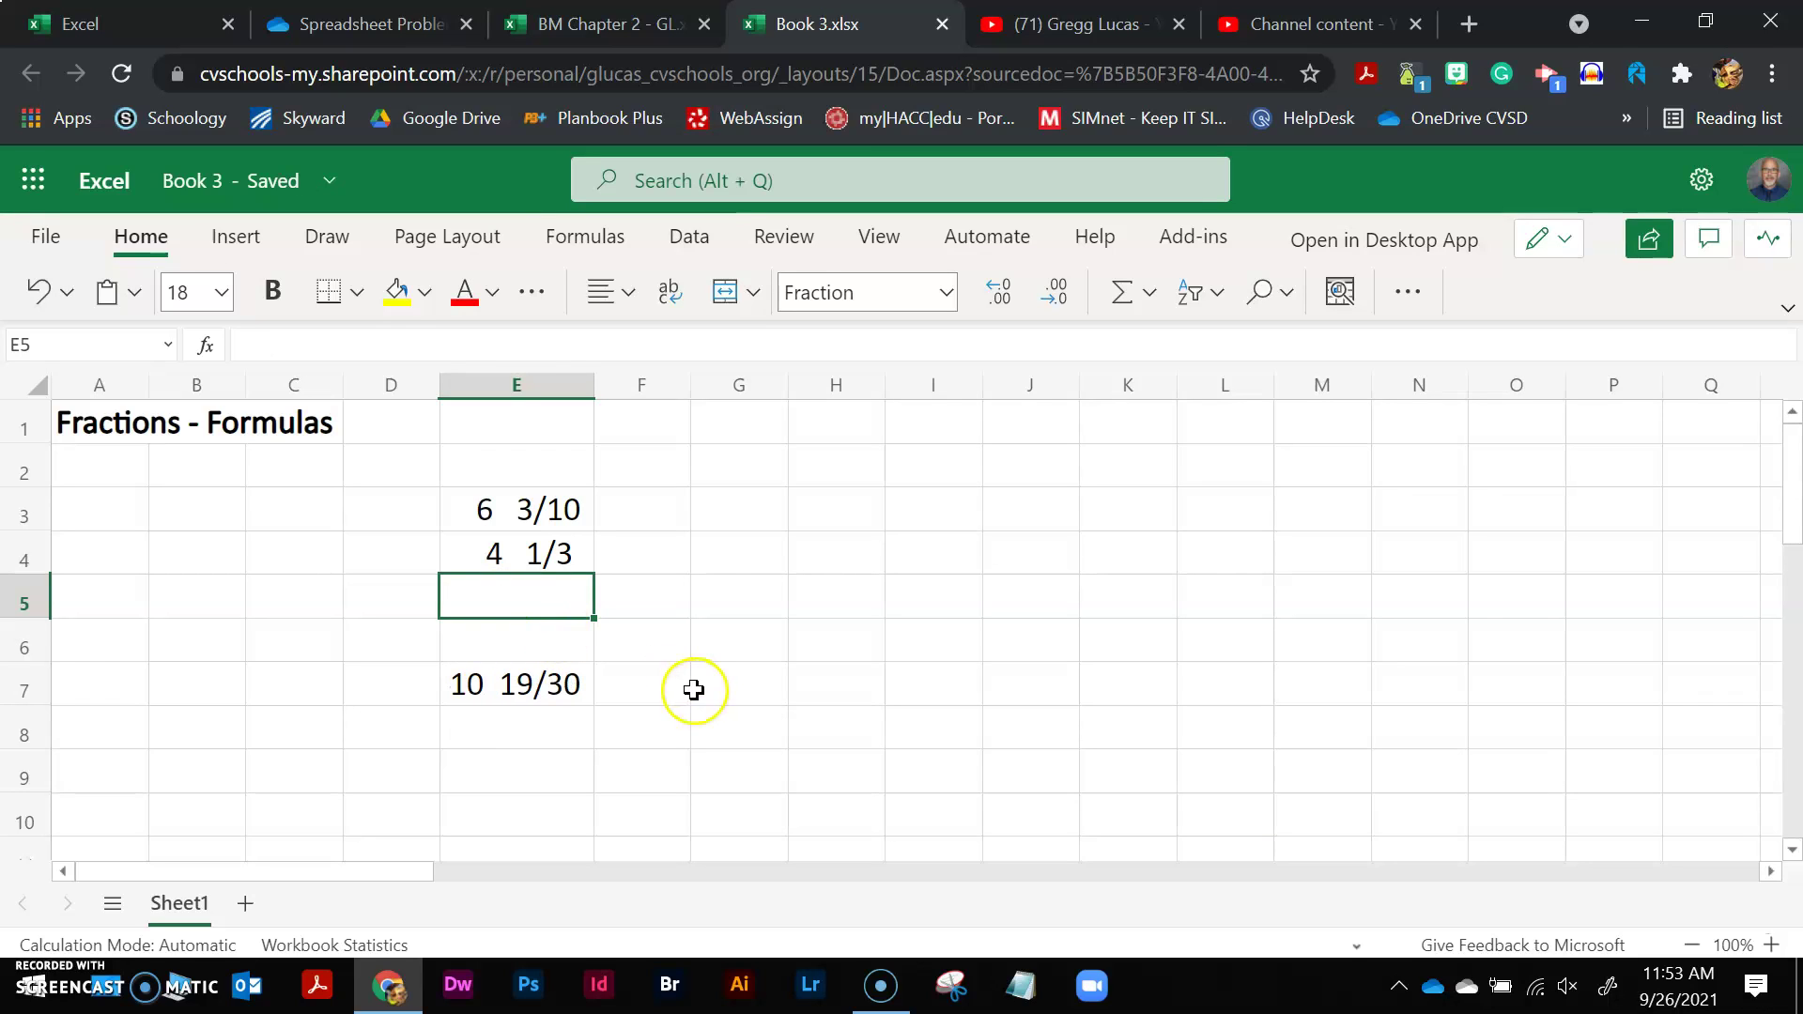
Step: Change the formula in cell E7 to =E3-E4 so it subtracts the second mixed number from the first
left_click(516, 684)
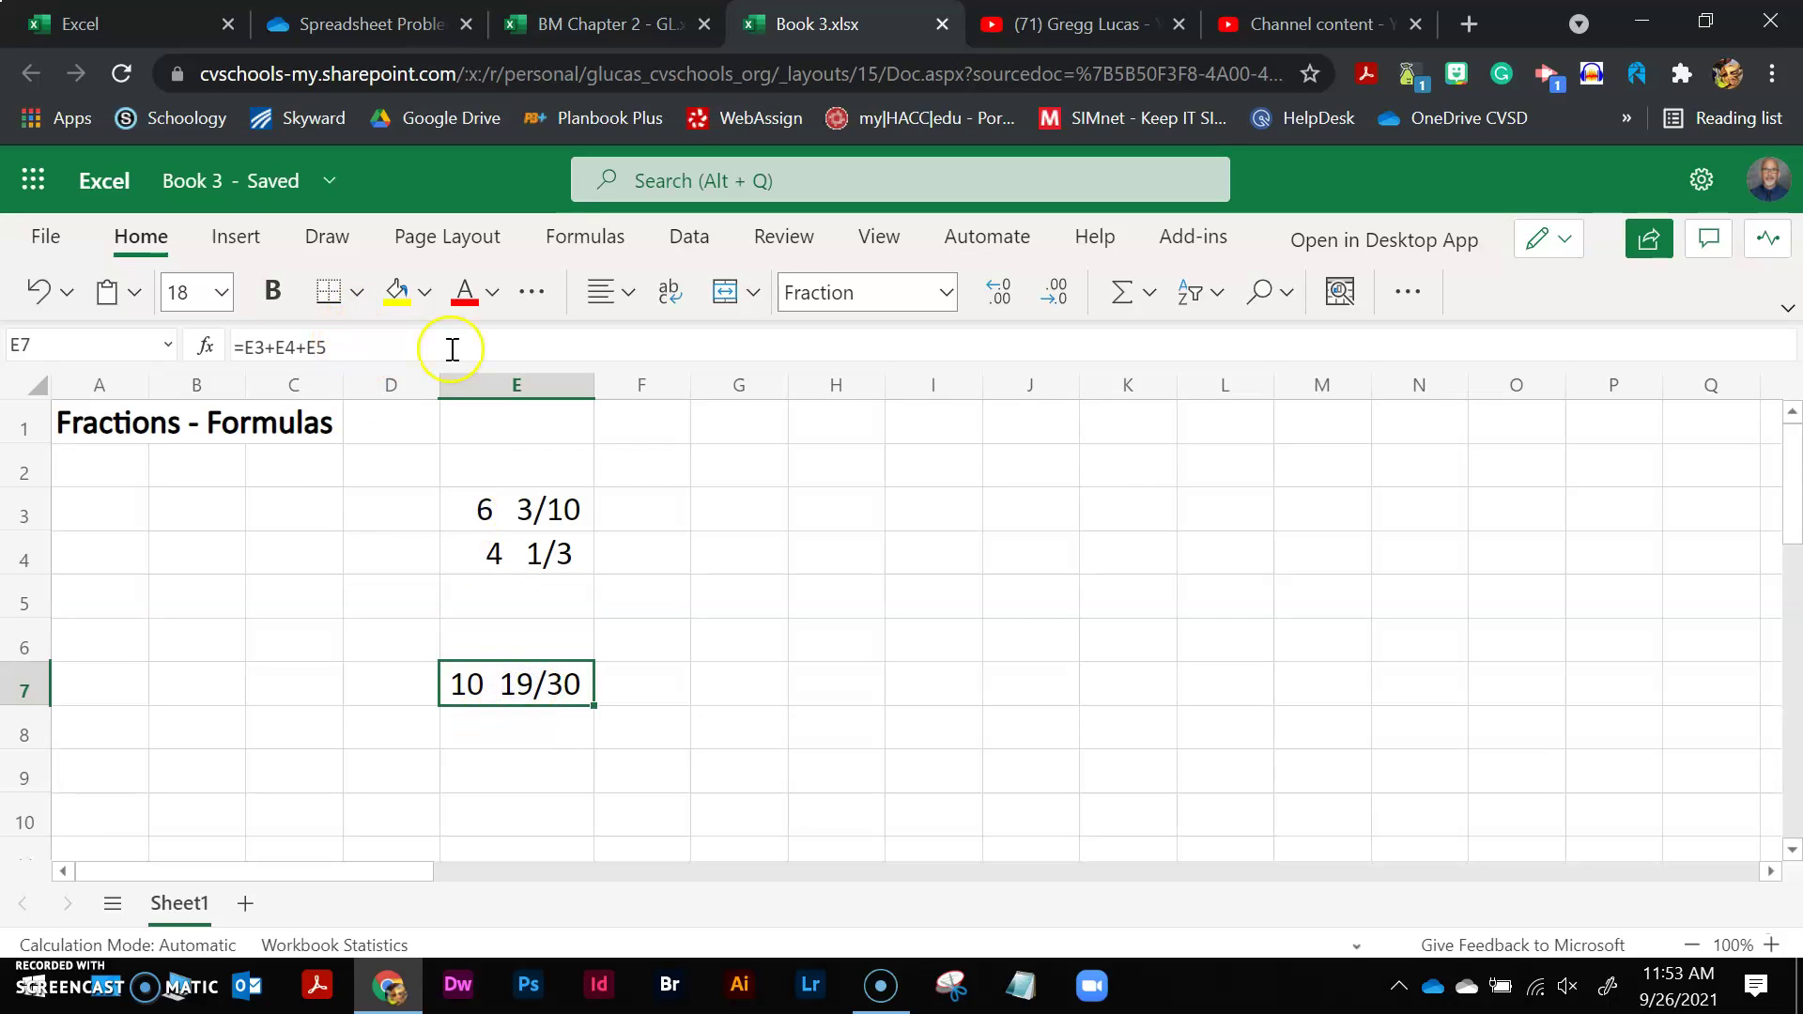
left_click(205, 347)
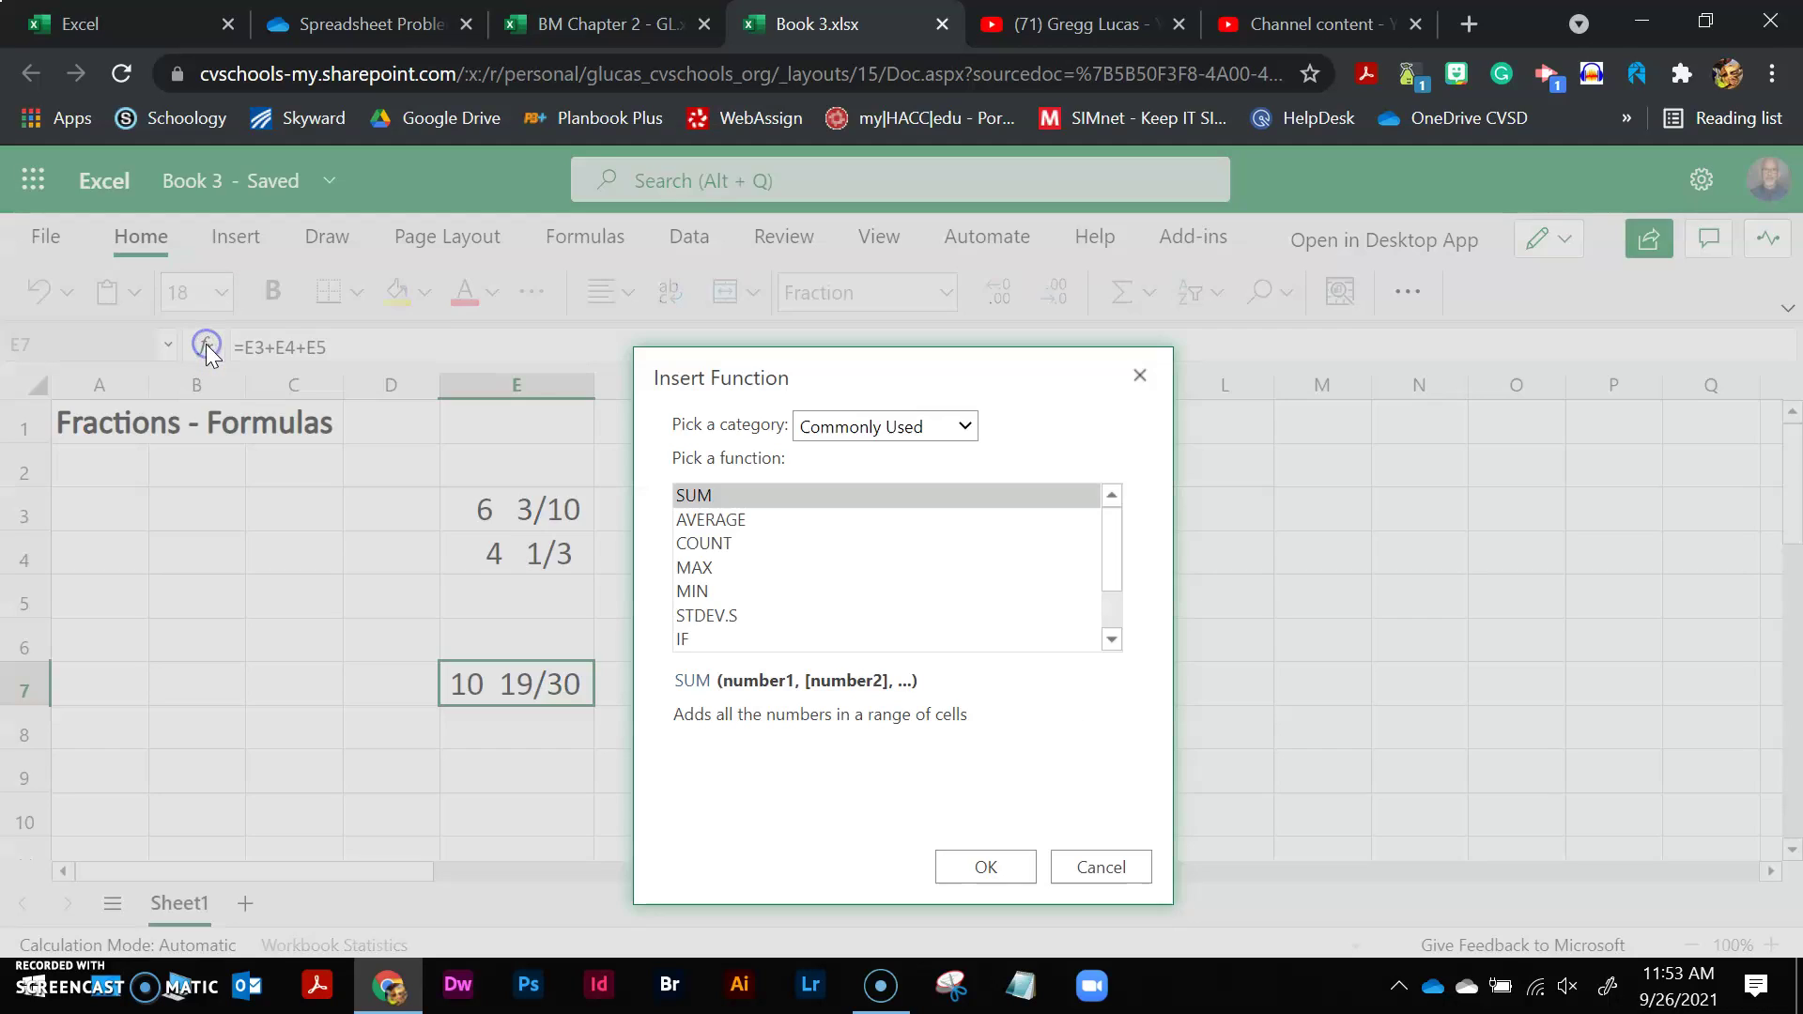
left_click(1102, 864)
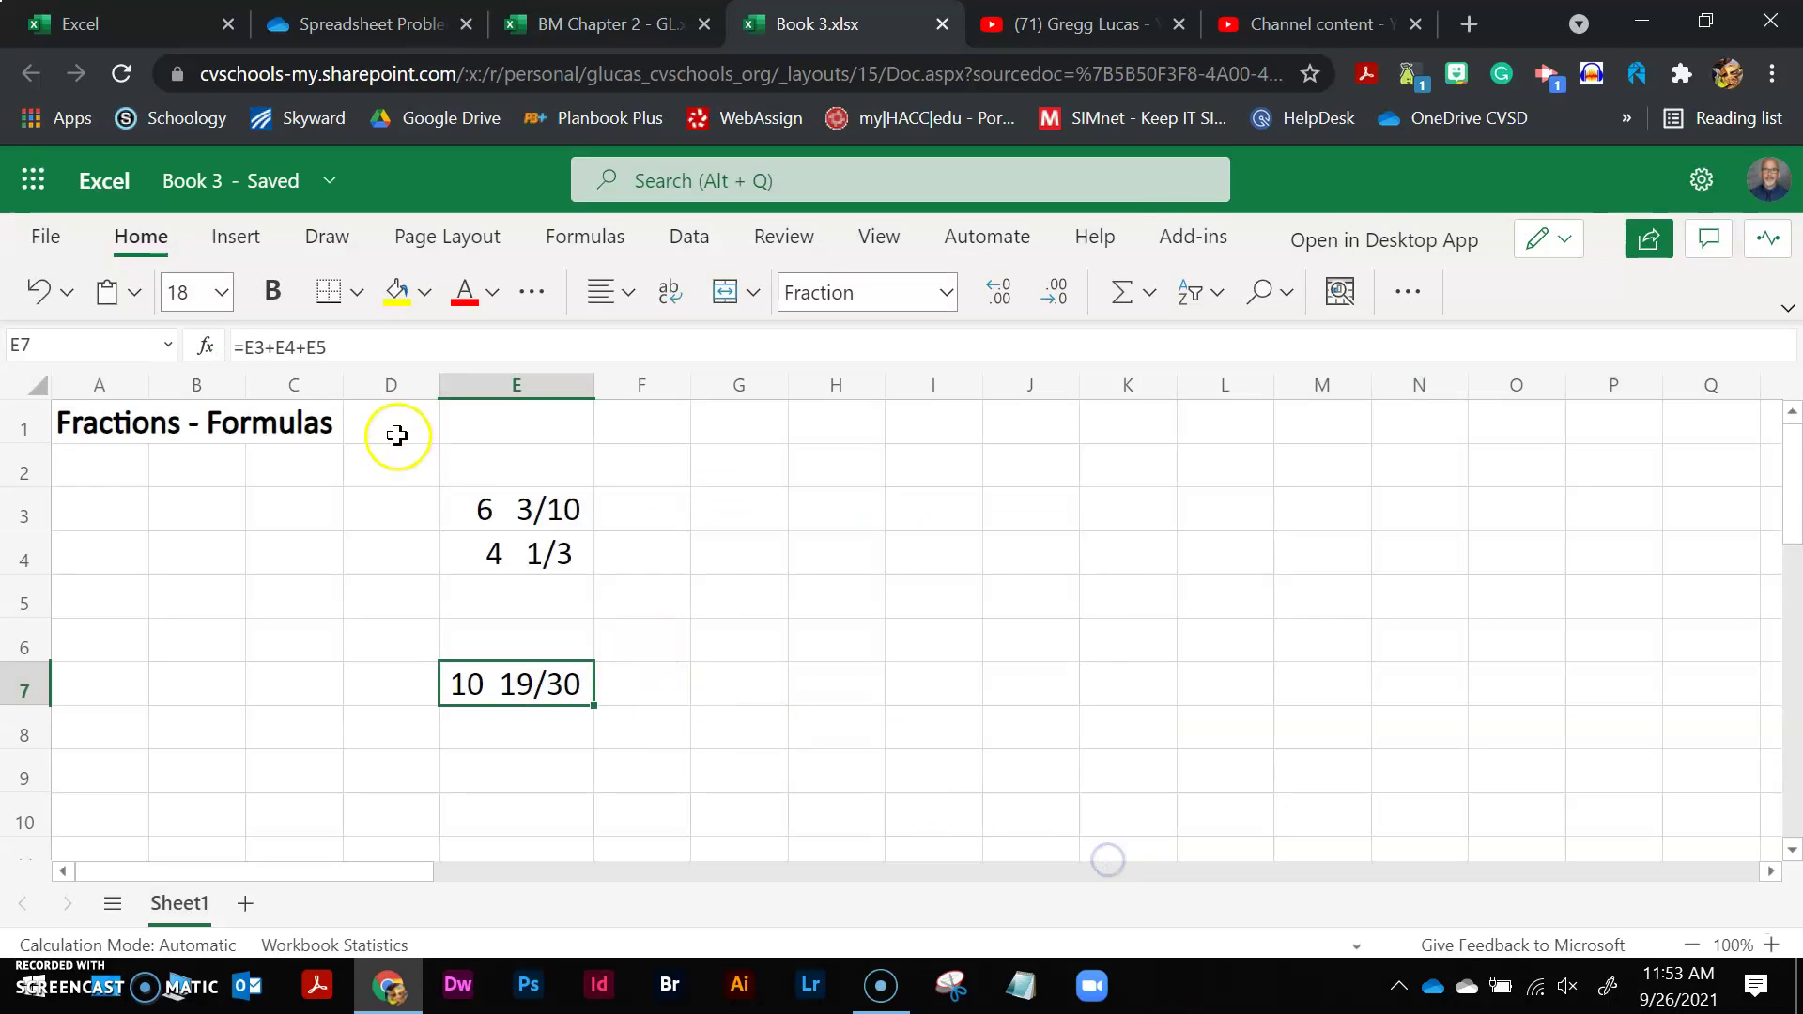
left_click_drag(328, 346, 294, 346)
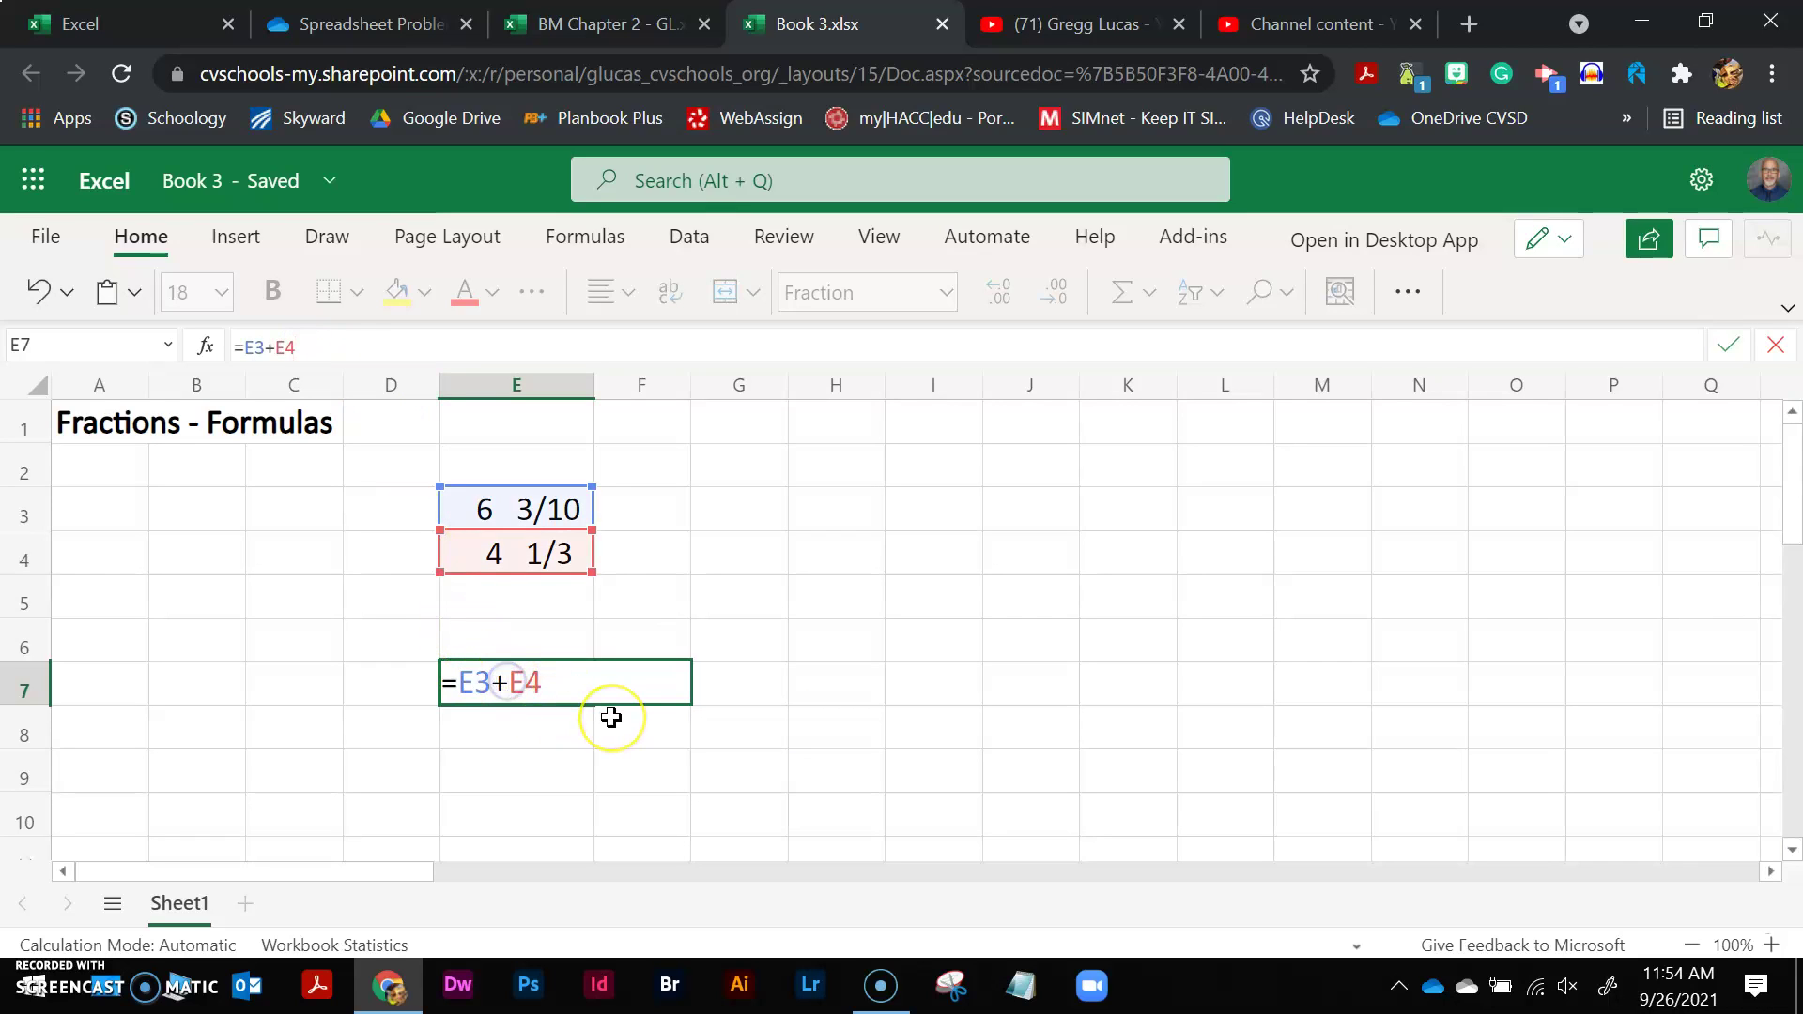
key("Delete")
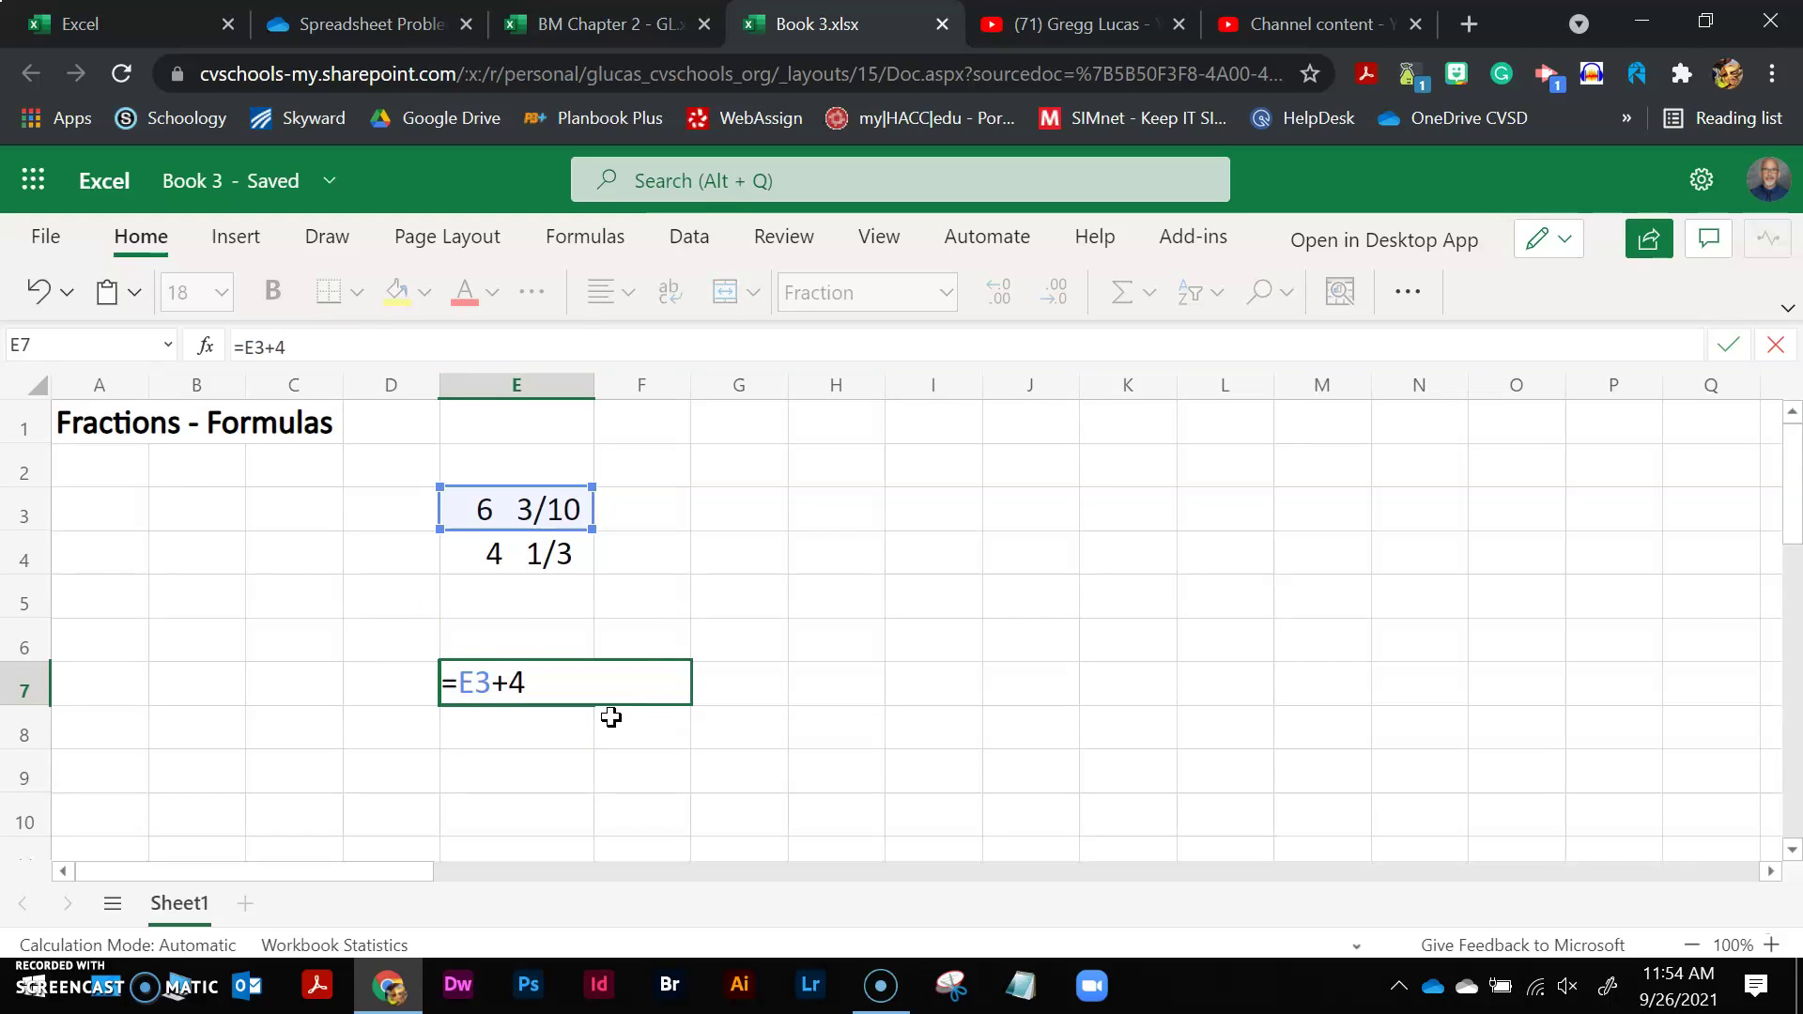
type("E")
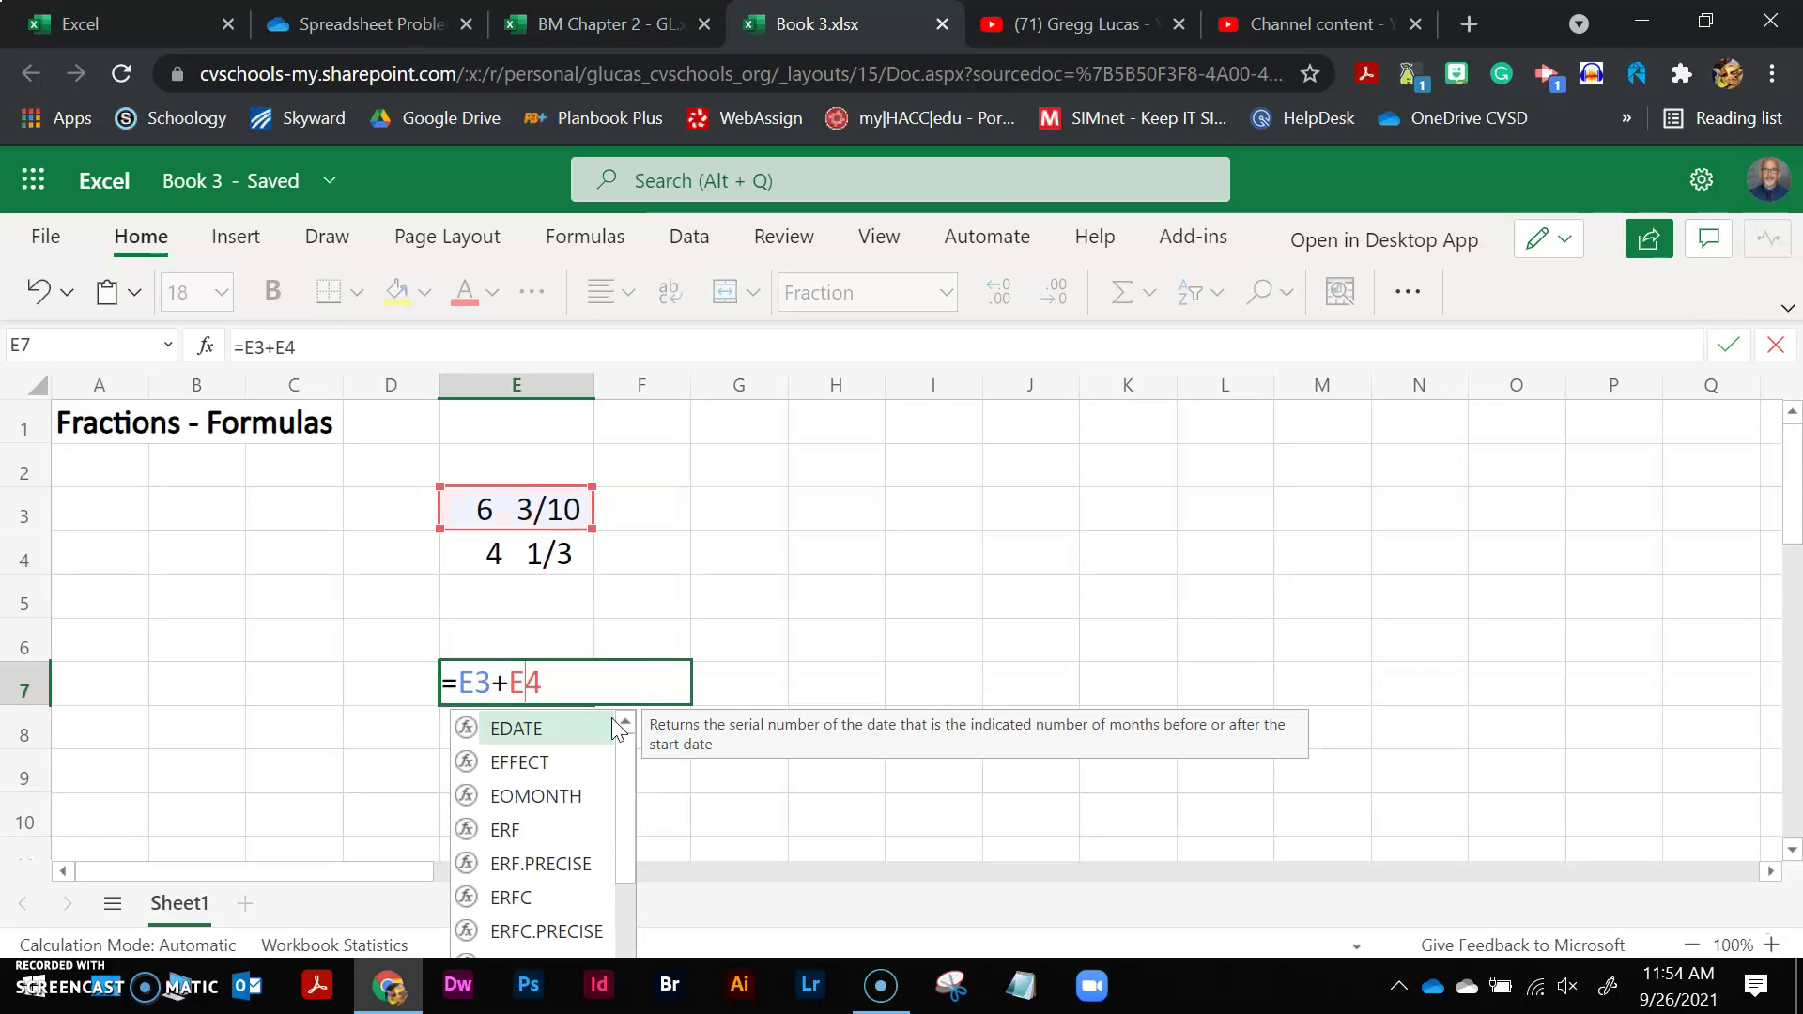
key("Left")
key("BackSpace")
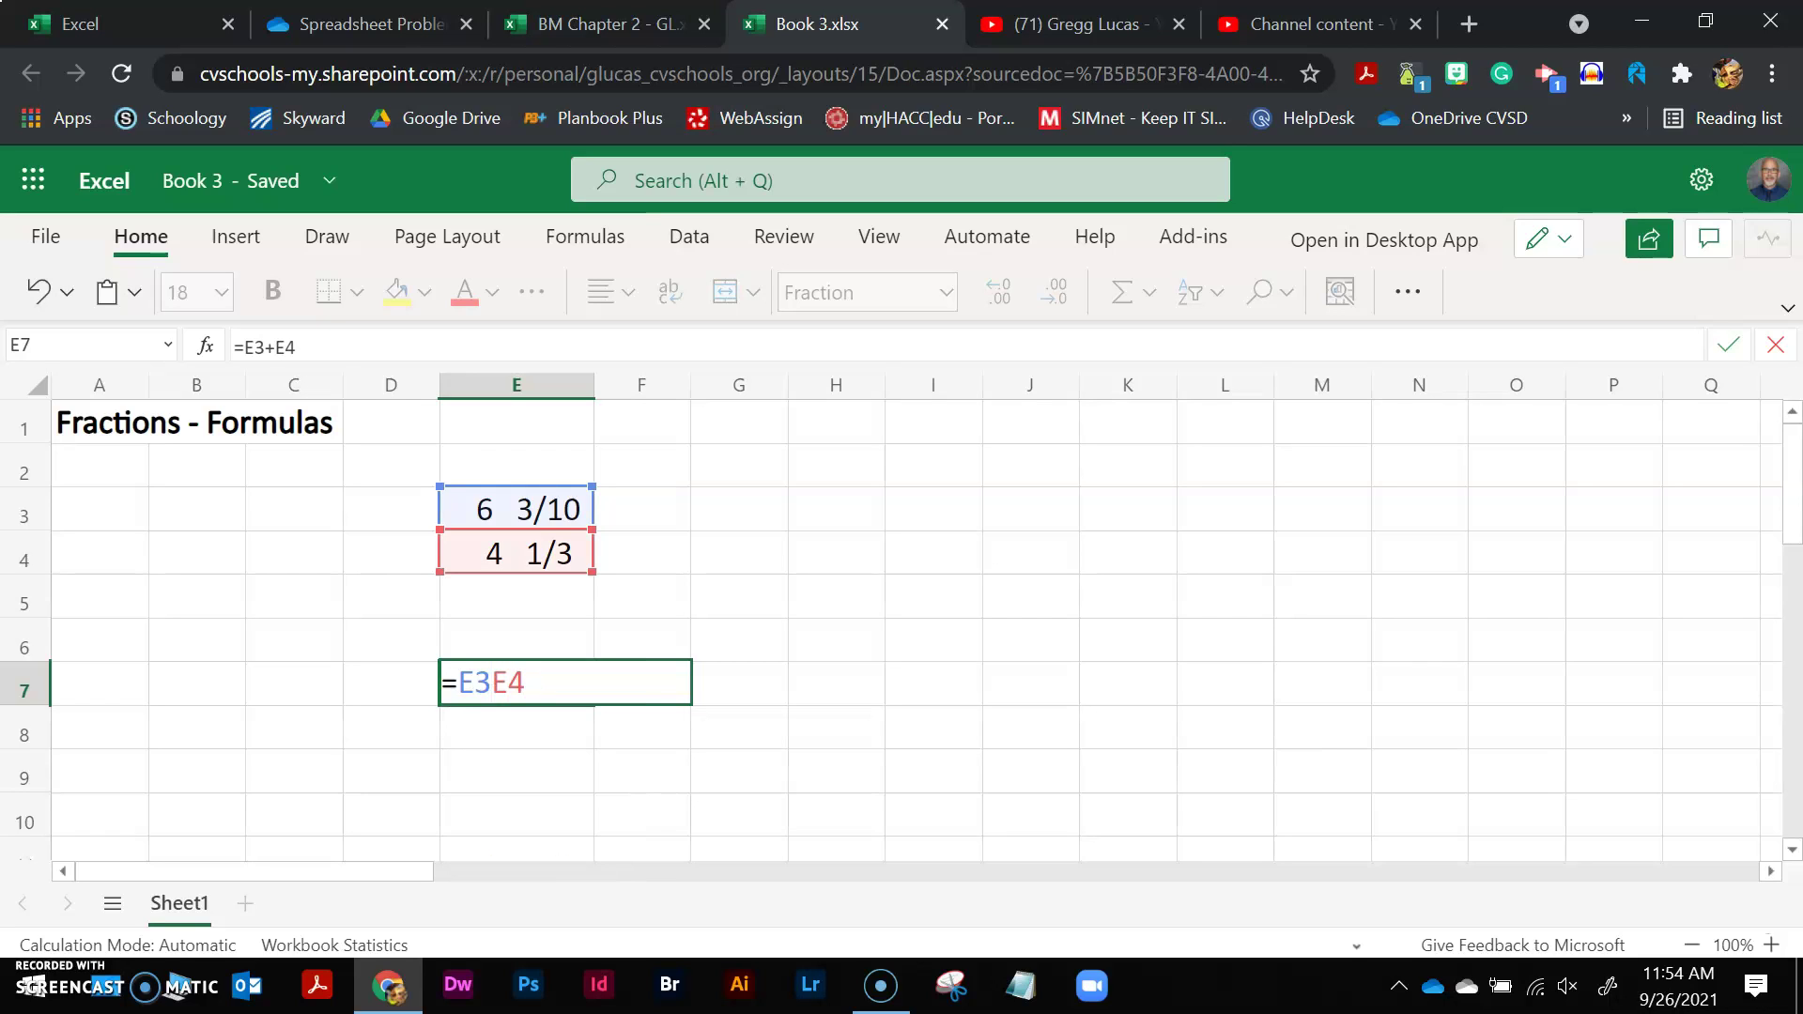
type("-")
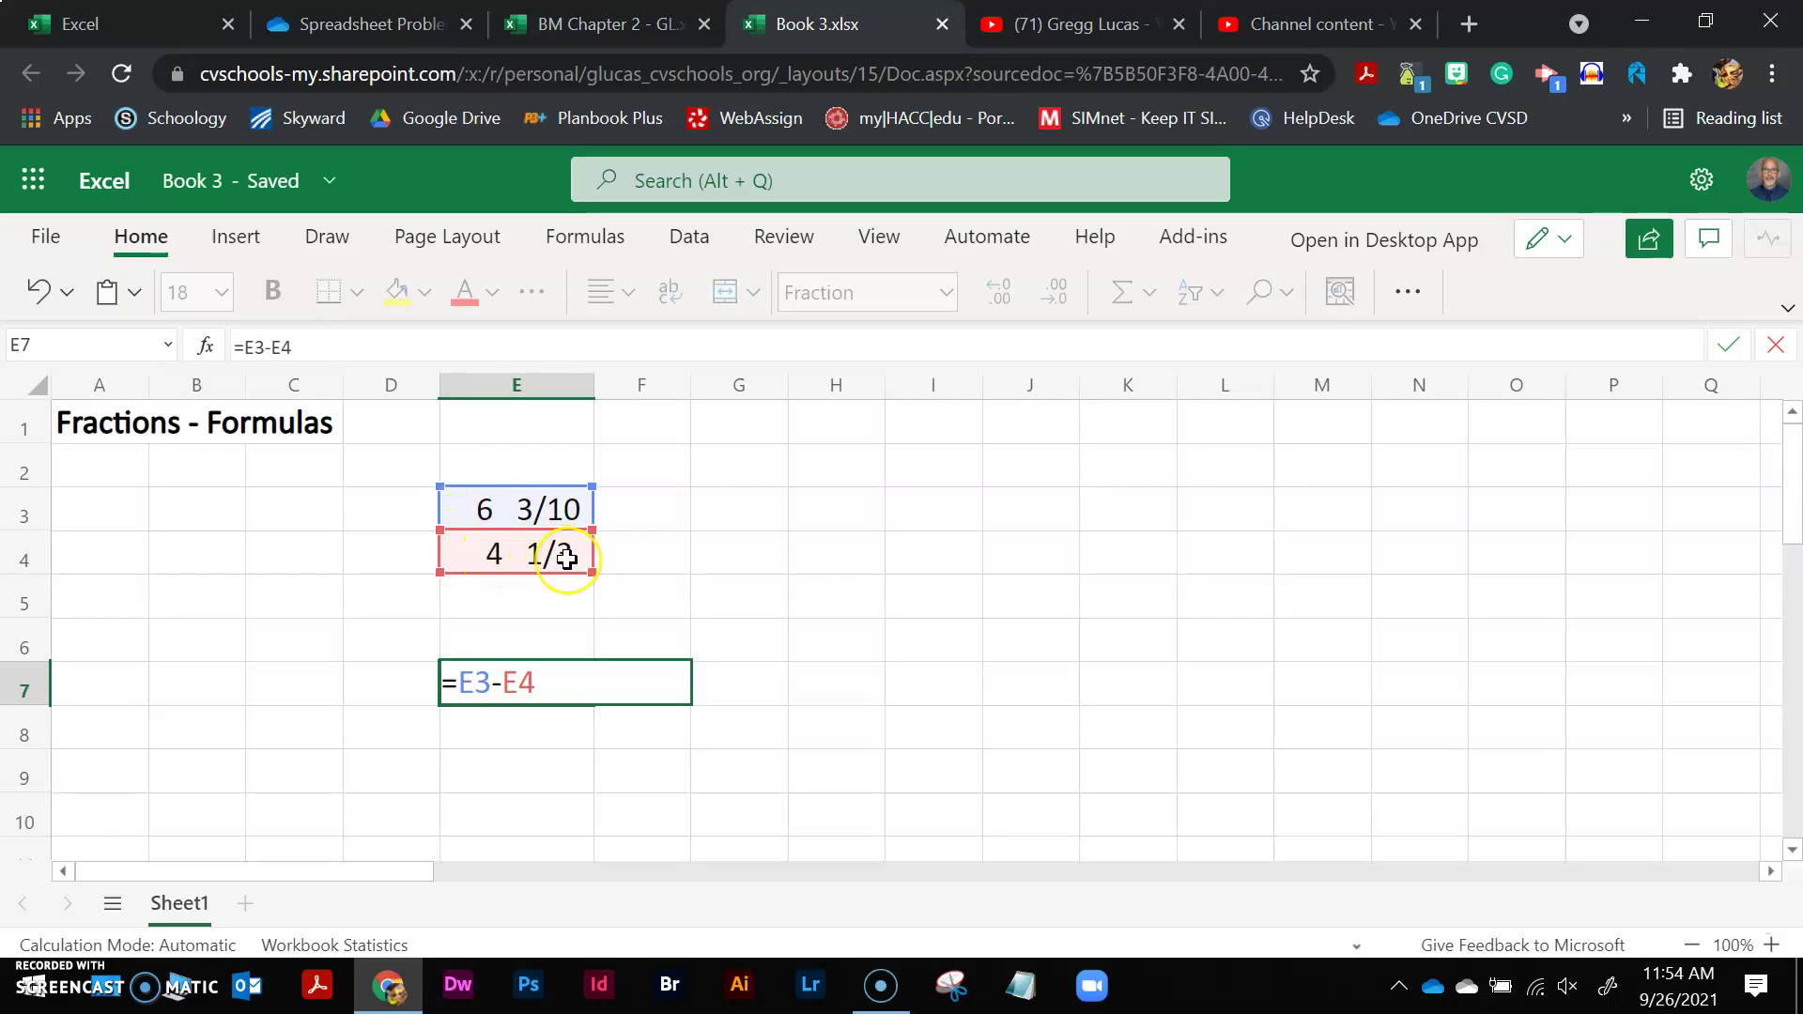
key("Return")
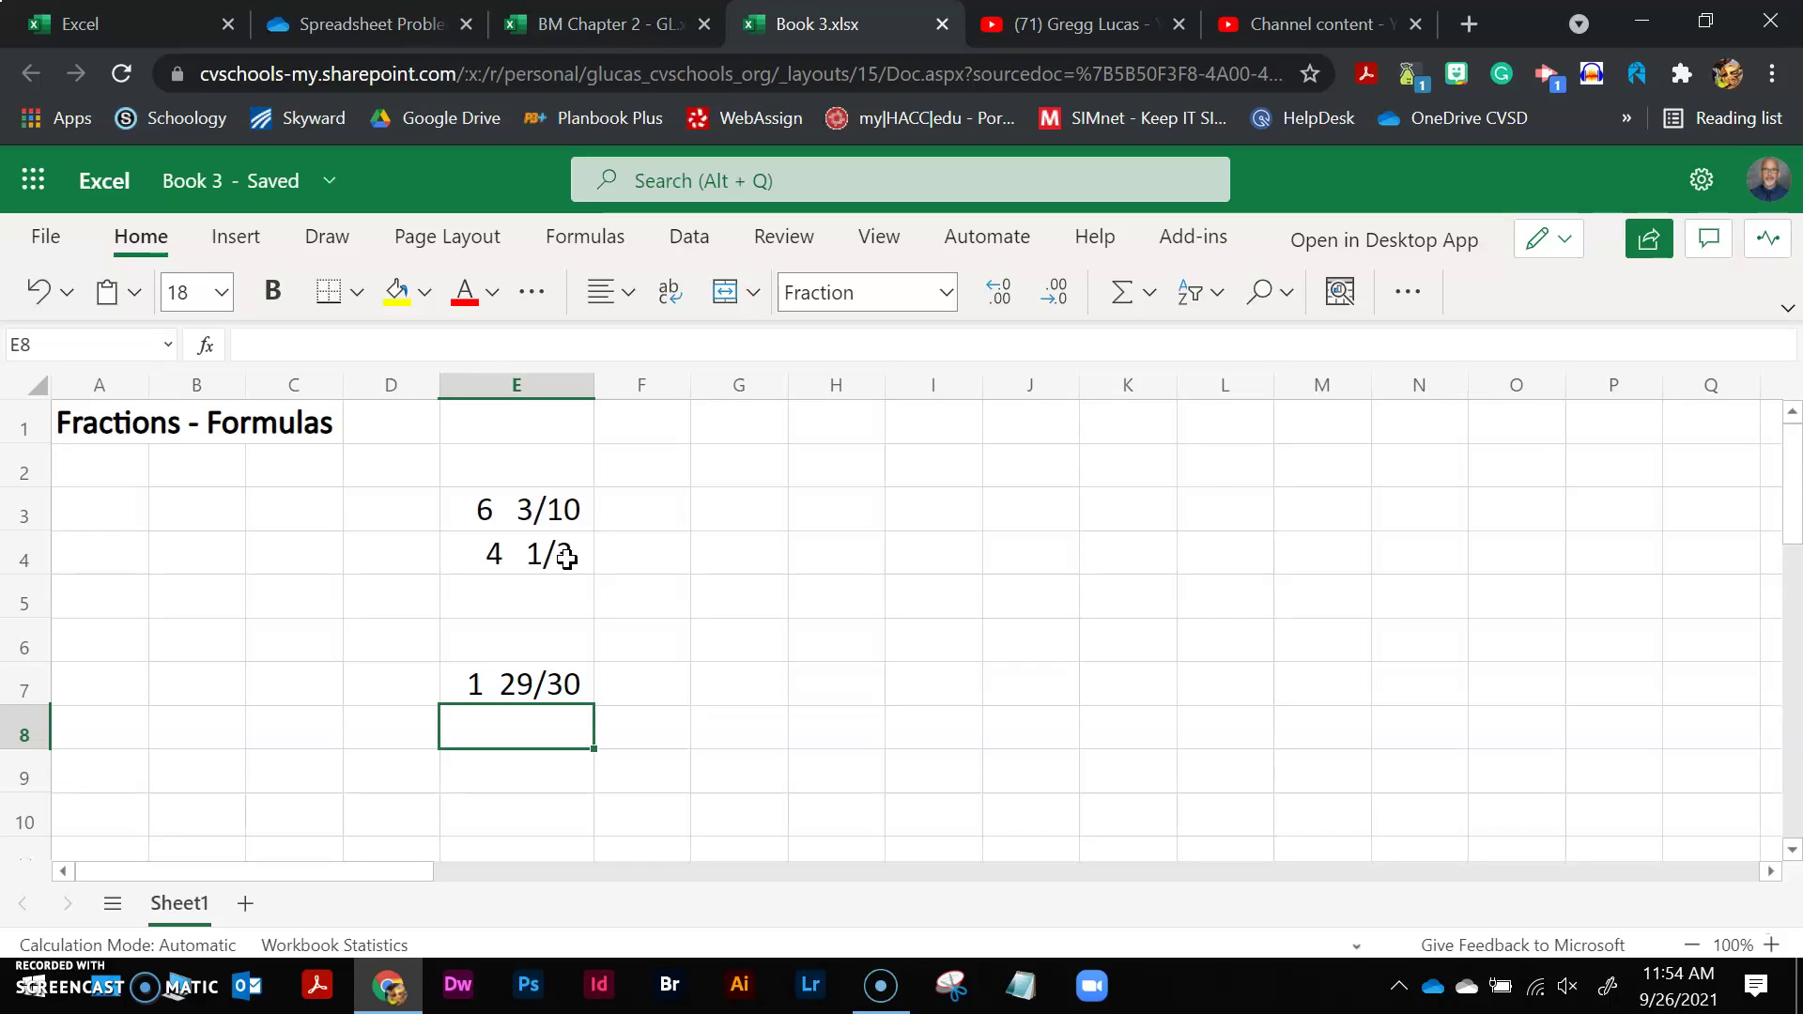
left_click(508, 687)
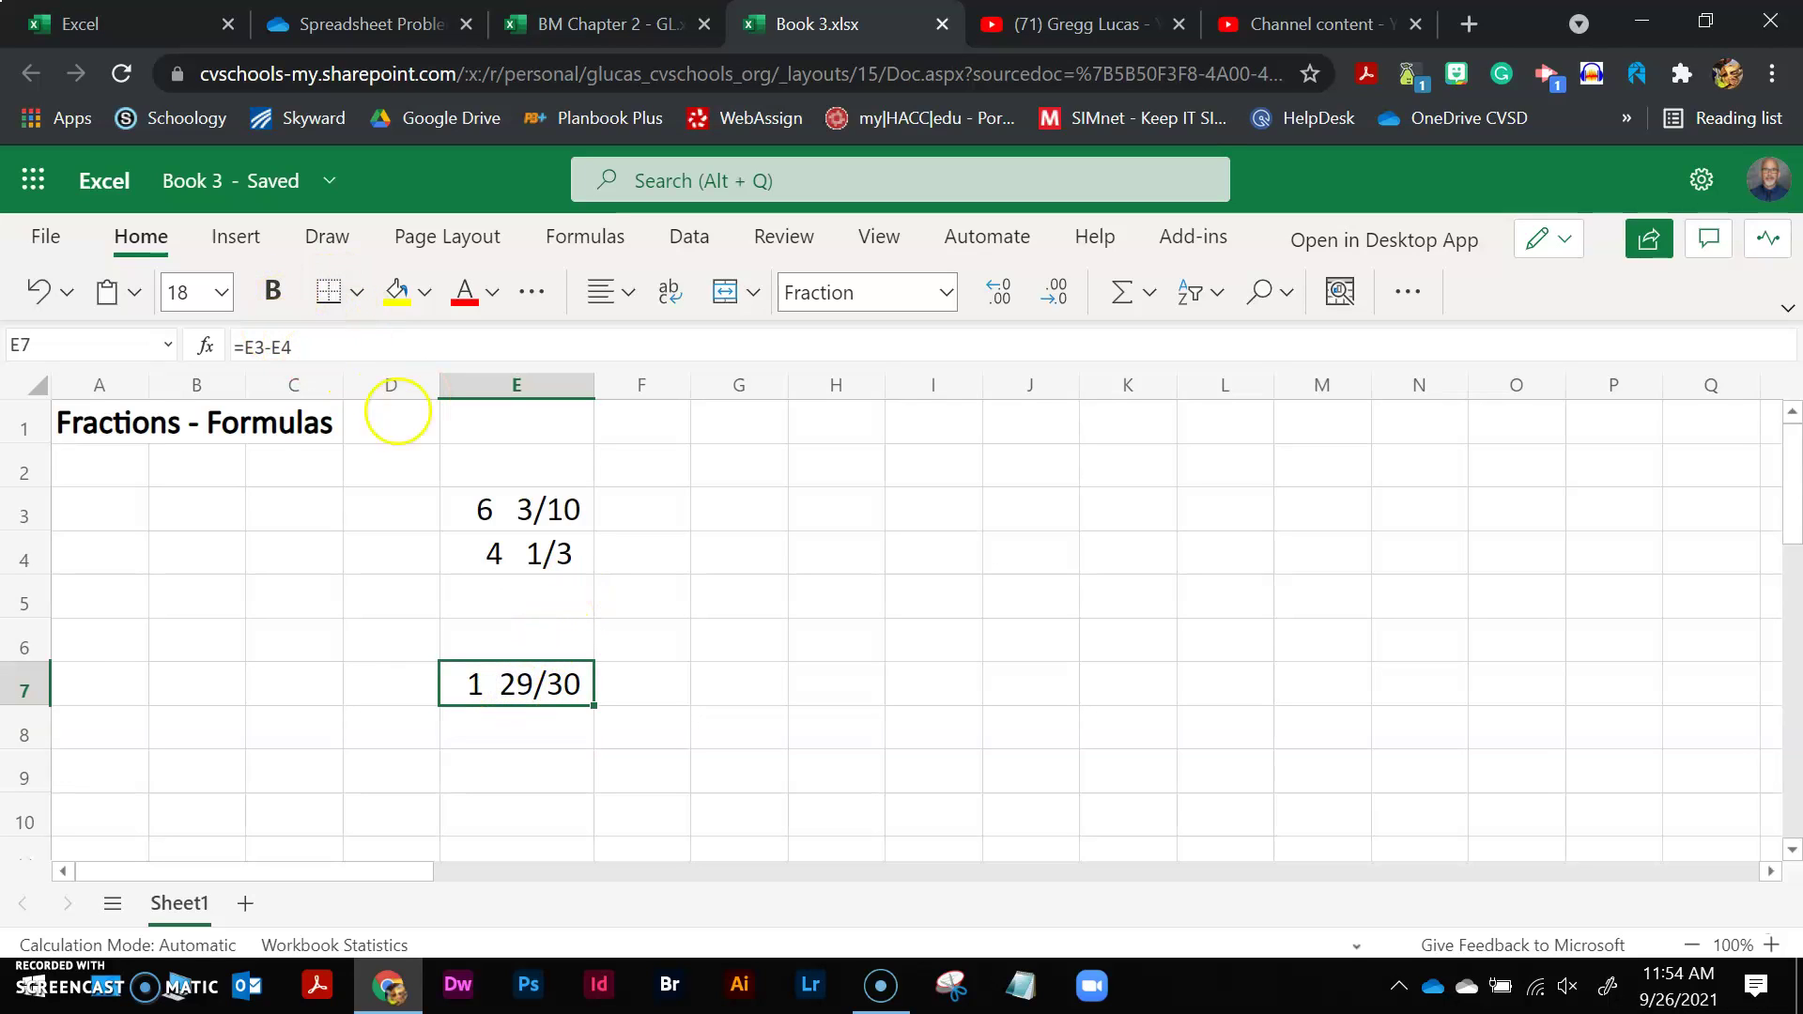
Step: Format columns H through J as fractions of the type Up to three digits (312/943)
left_click(819, 514)
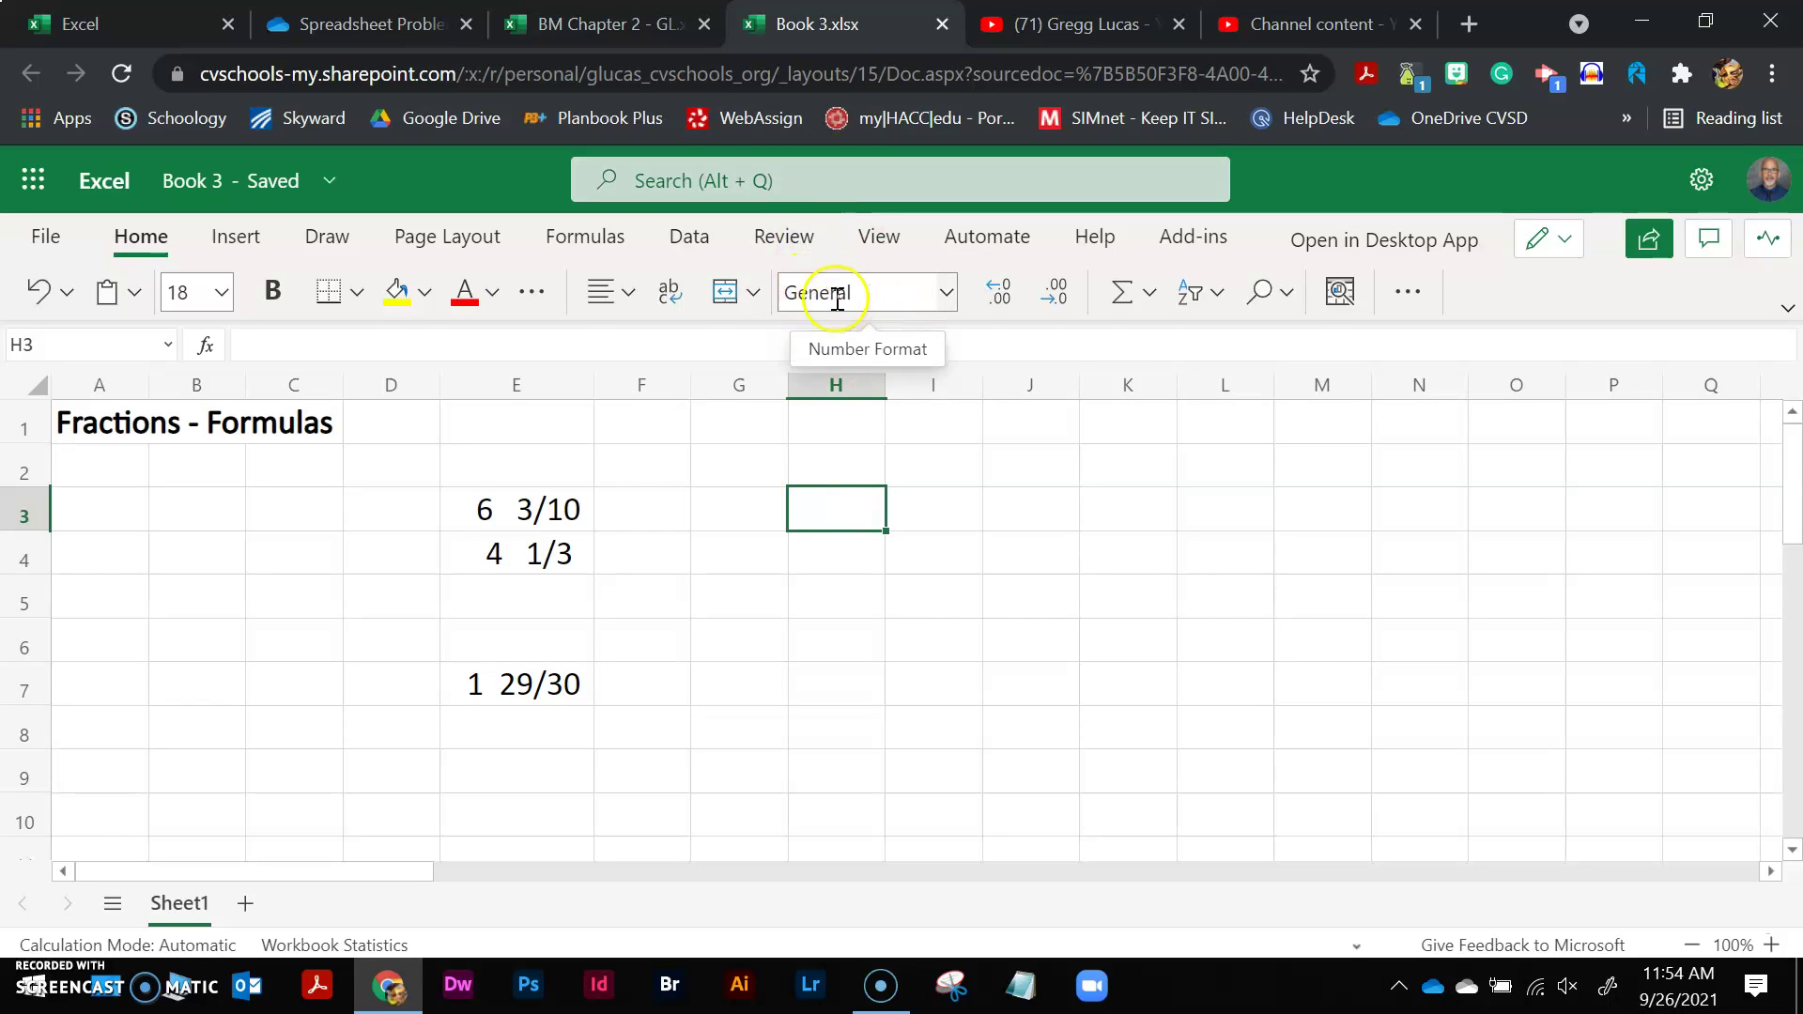
left_click(825, 385)
left_click_drag(825, 387, 1035, 386)
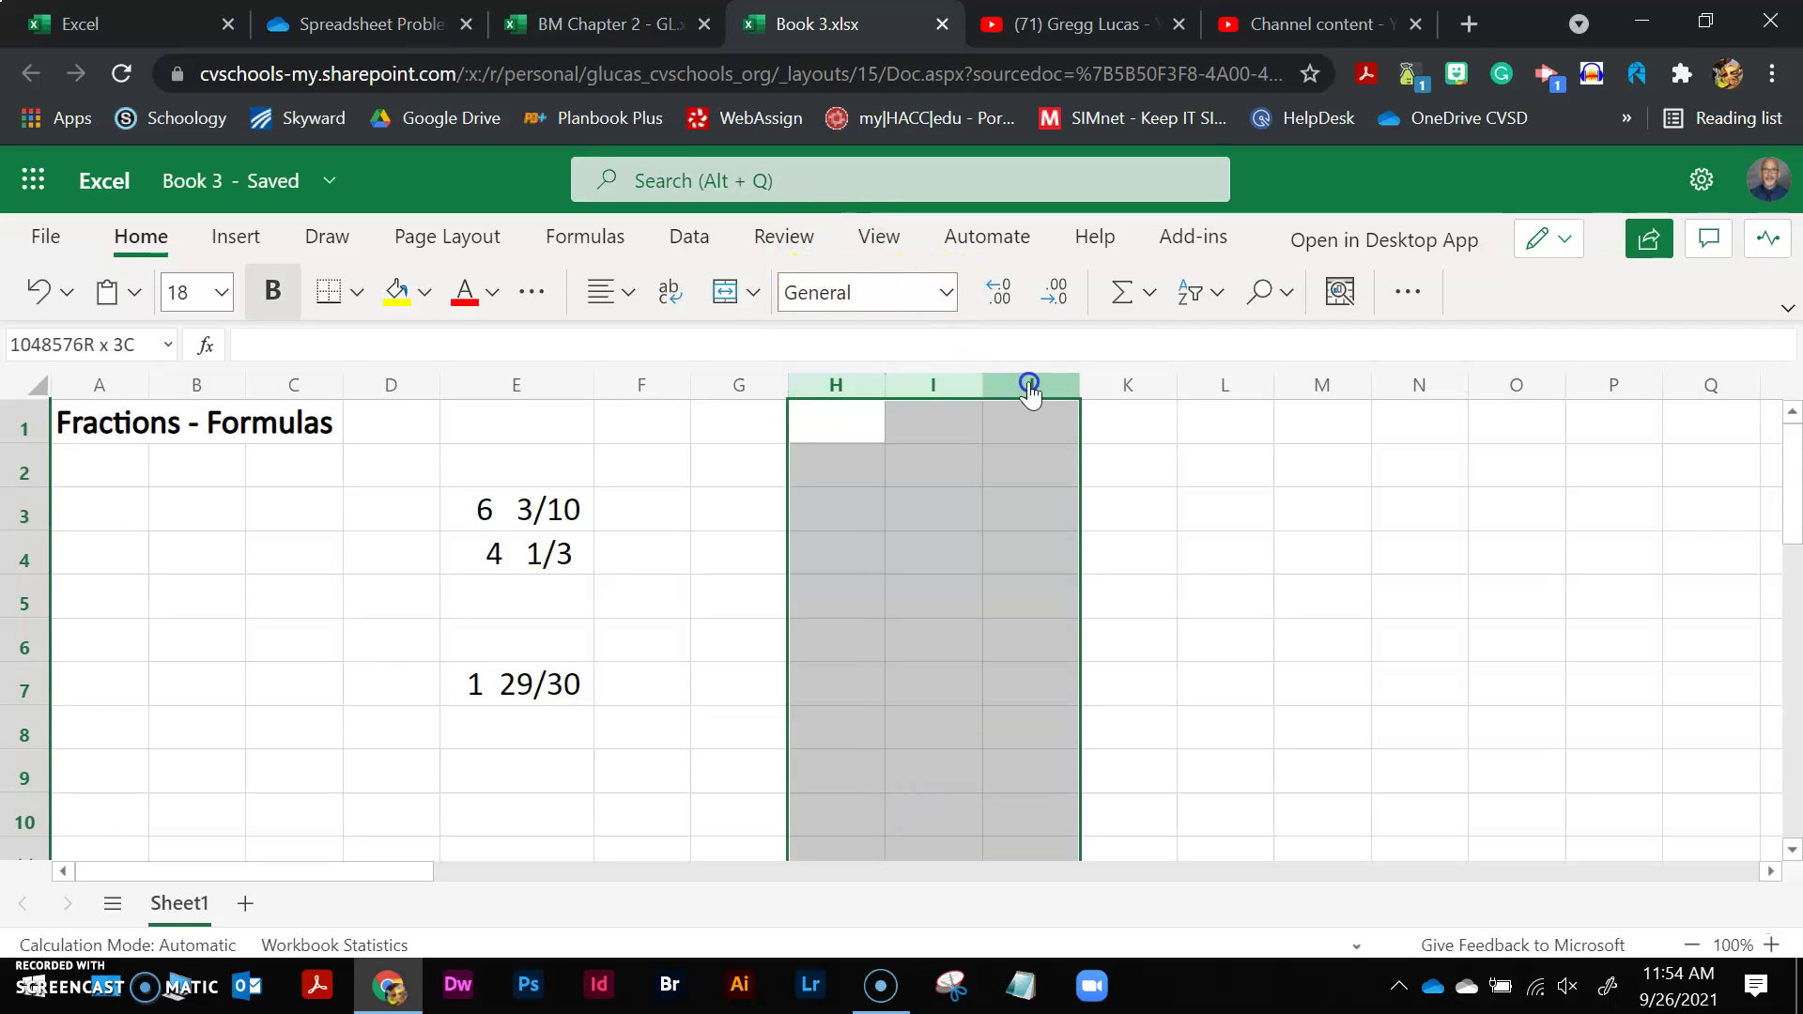
left_click(946, 297)
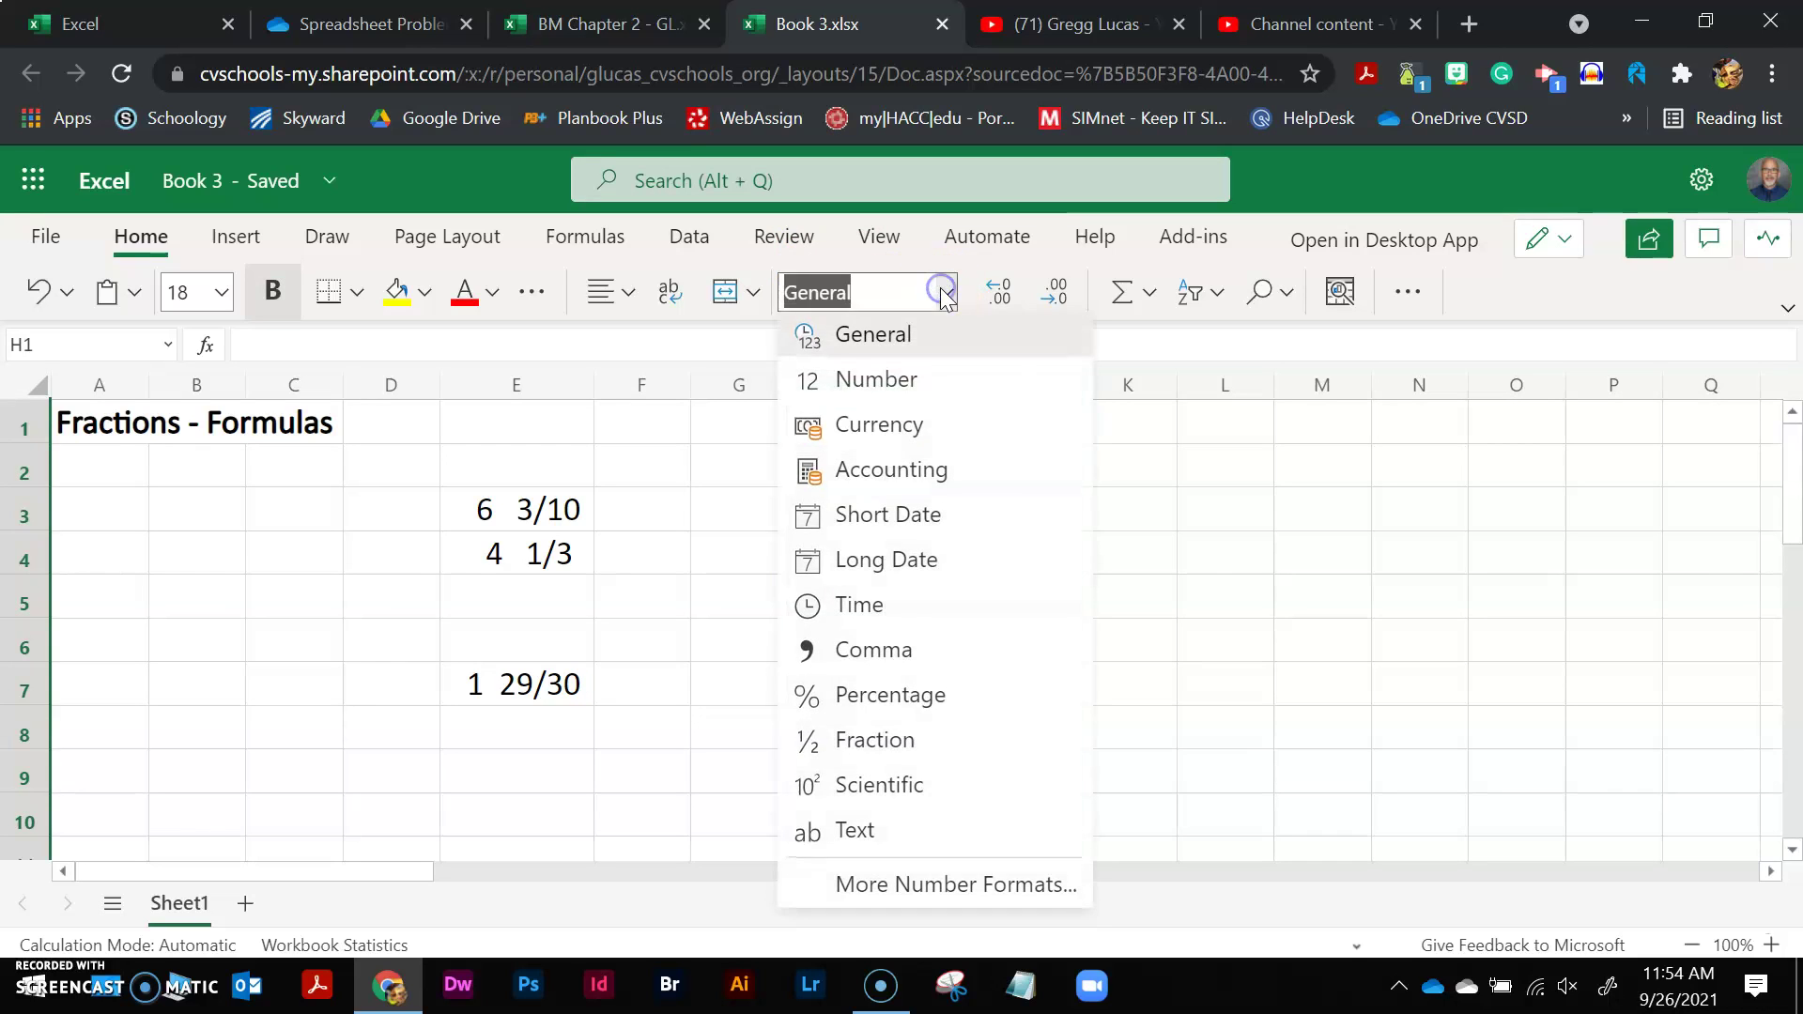
left_click(956, 889)
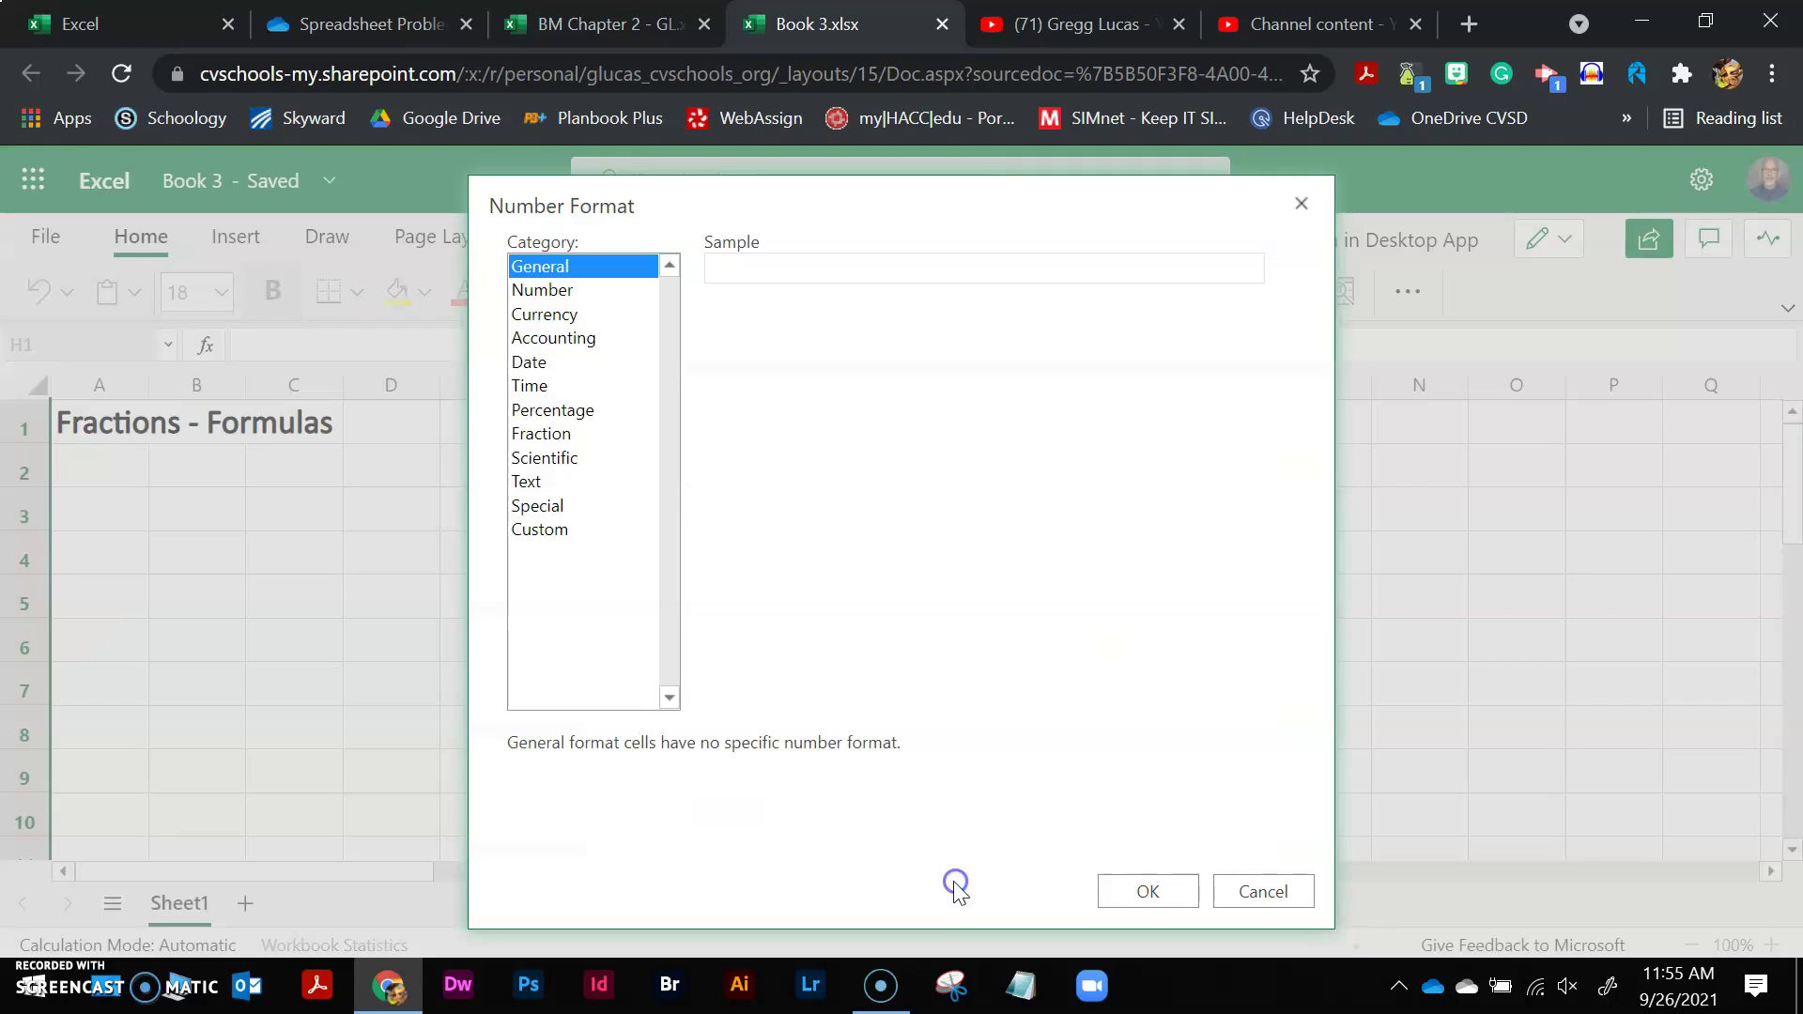
left_click(548, 438)
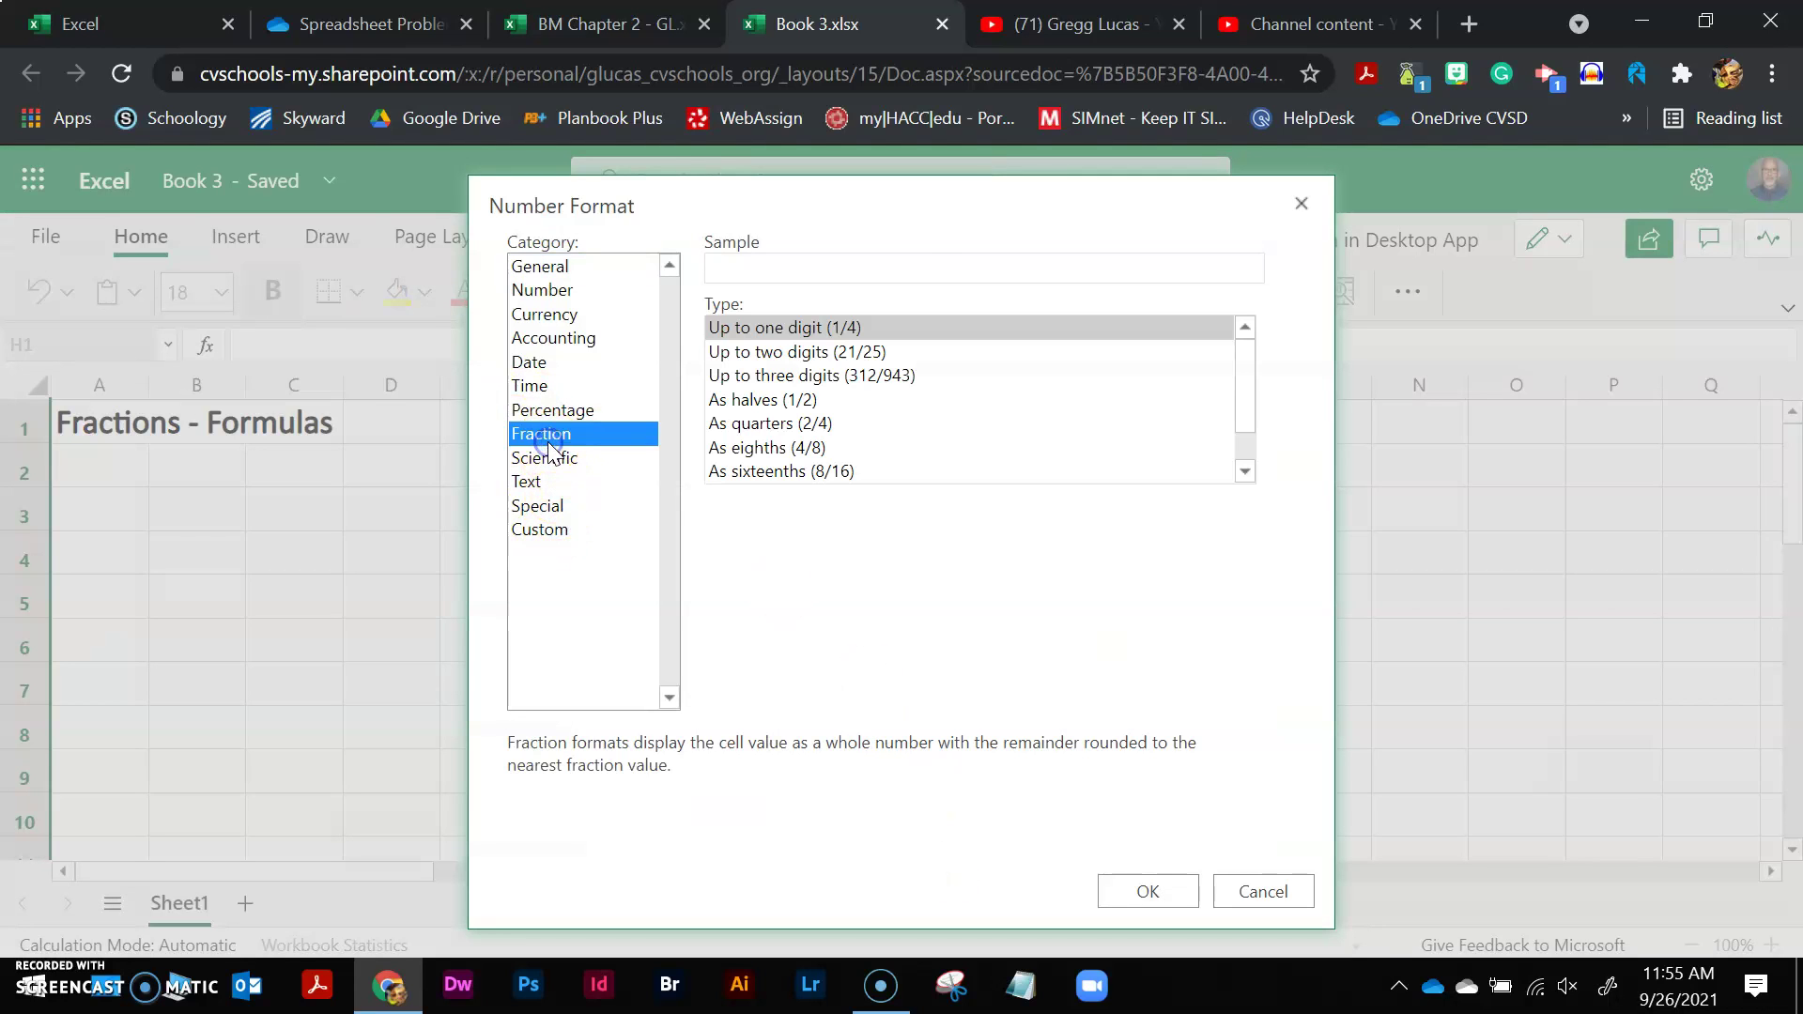
left_click(801, 374)
left_click(1148, 889)
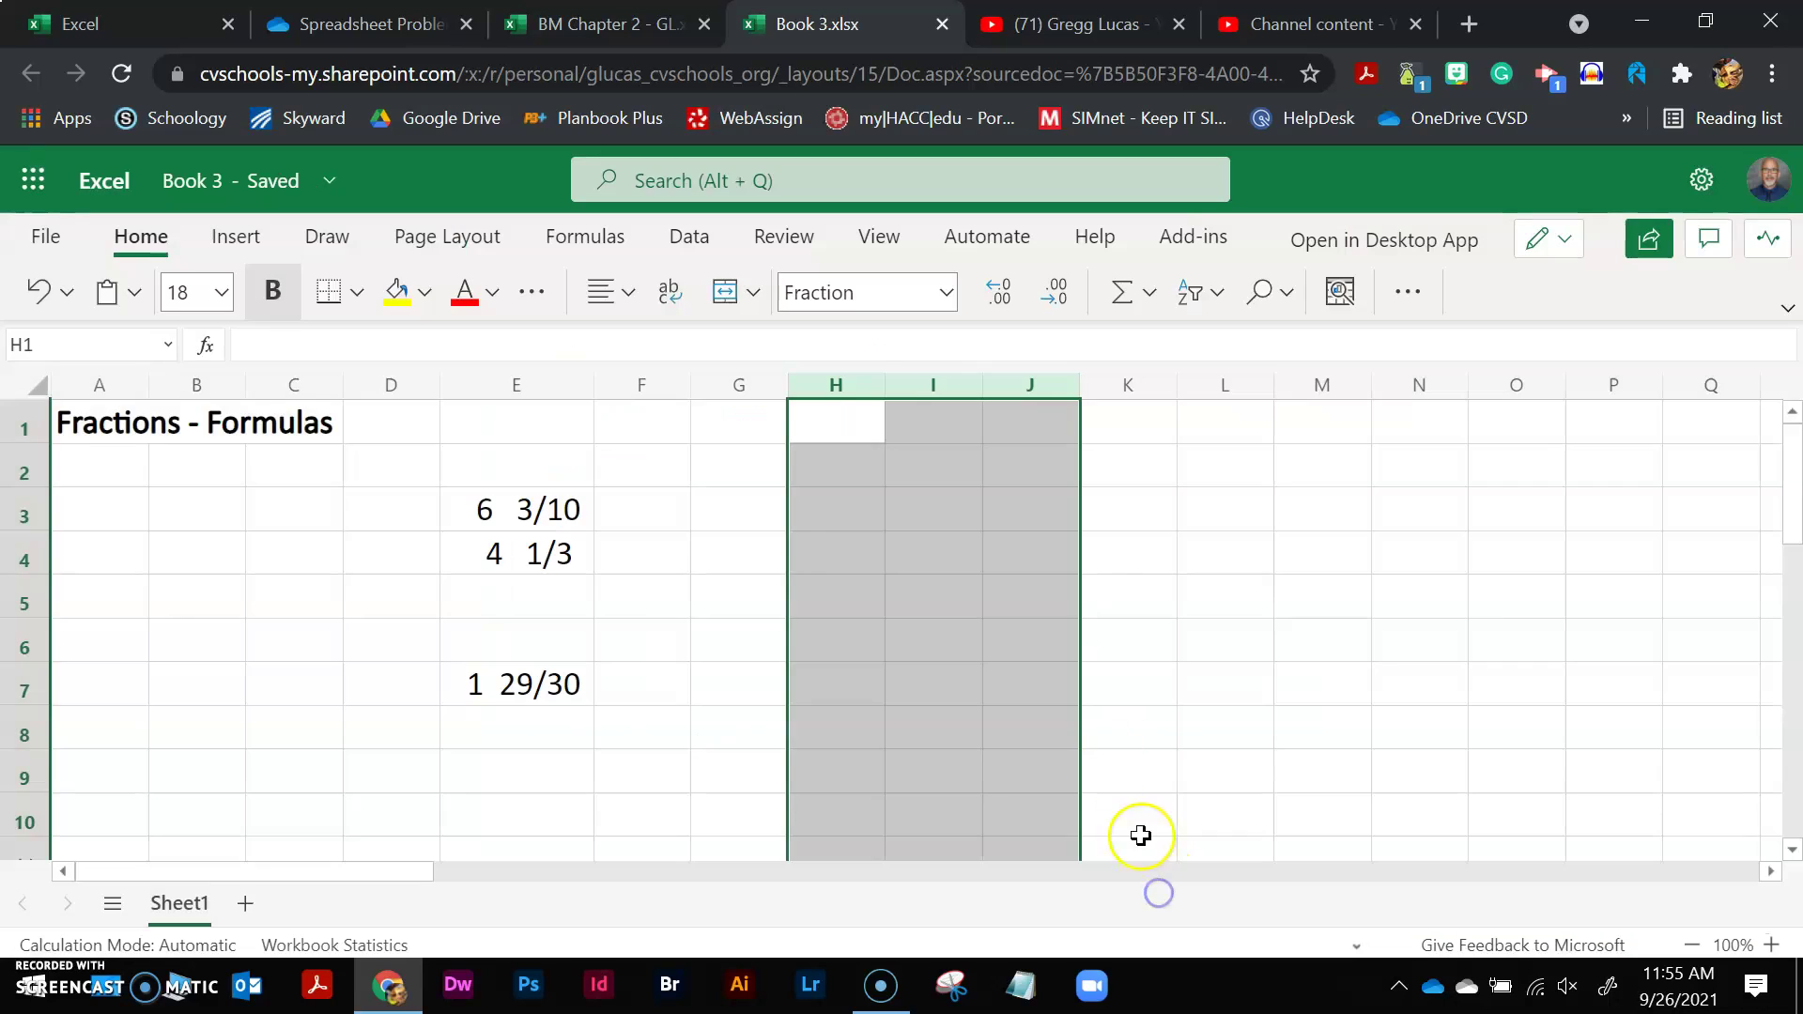
Step: Enter the mixed number 45 1/2 in cell H3 and the fraction 2/3 in cell H4
left_click(848, 519)
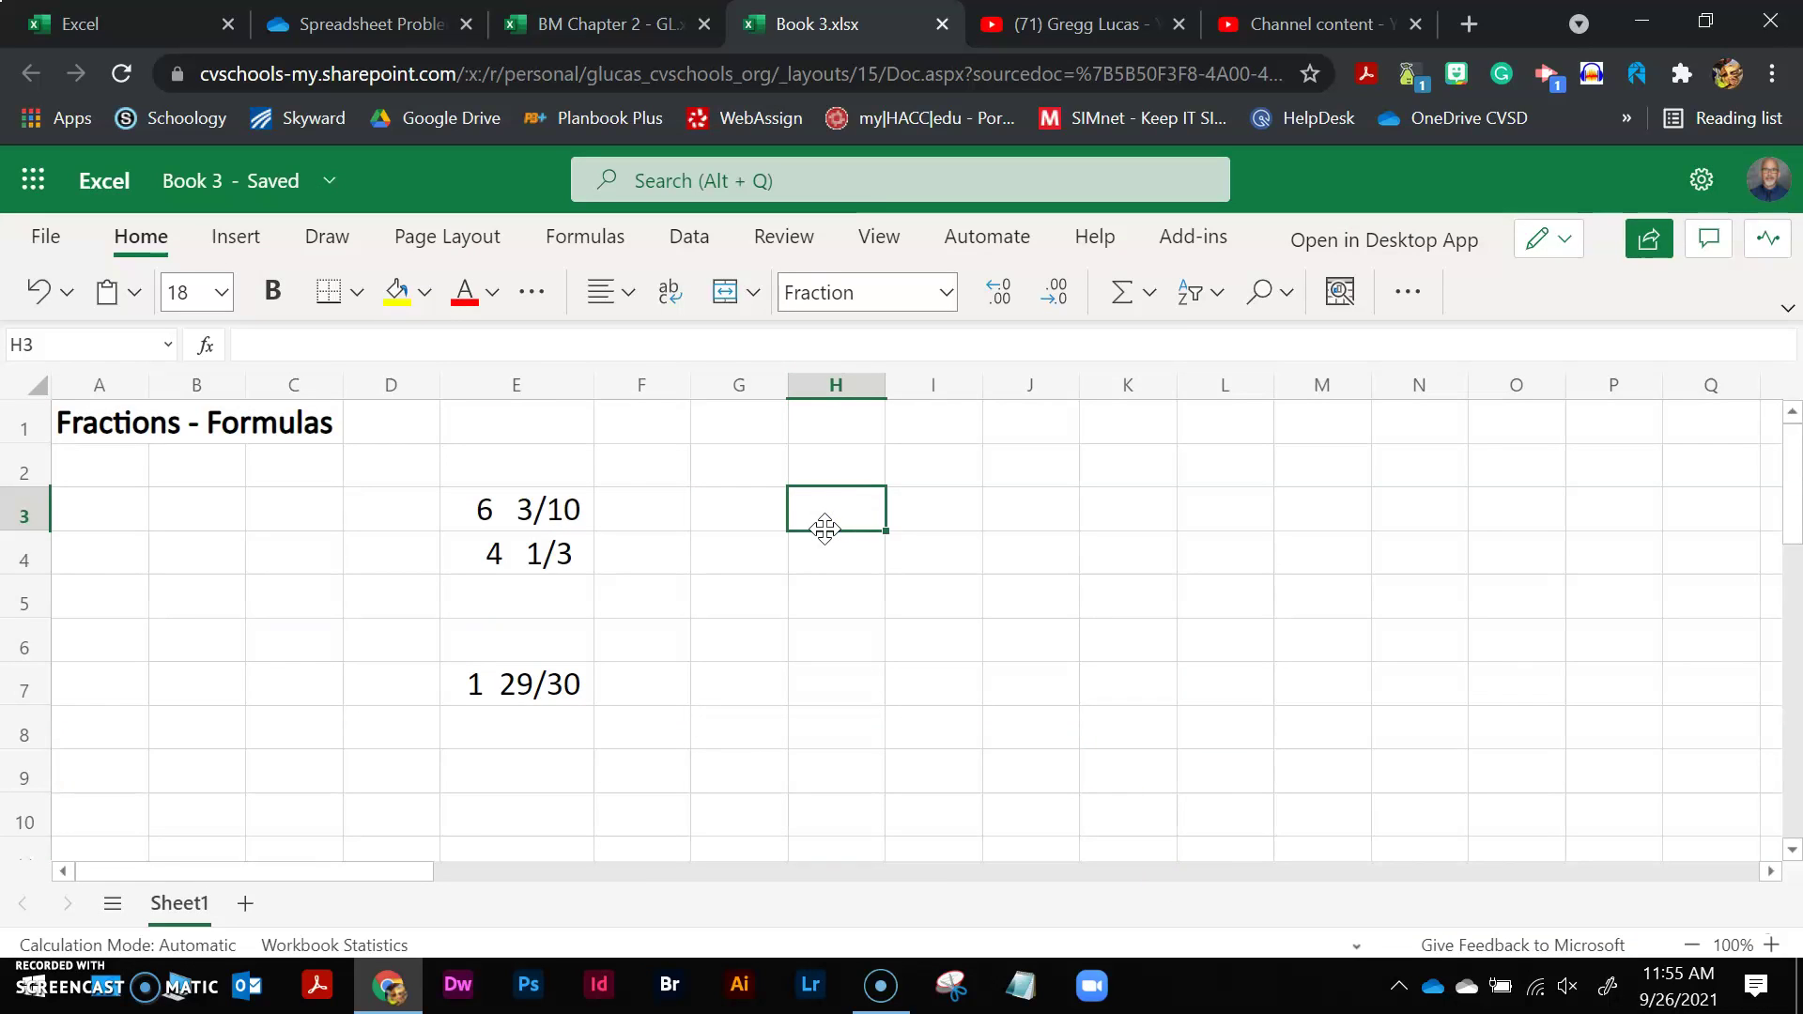
type("45 1")
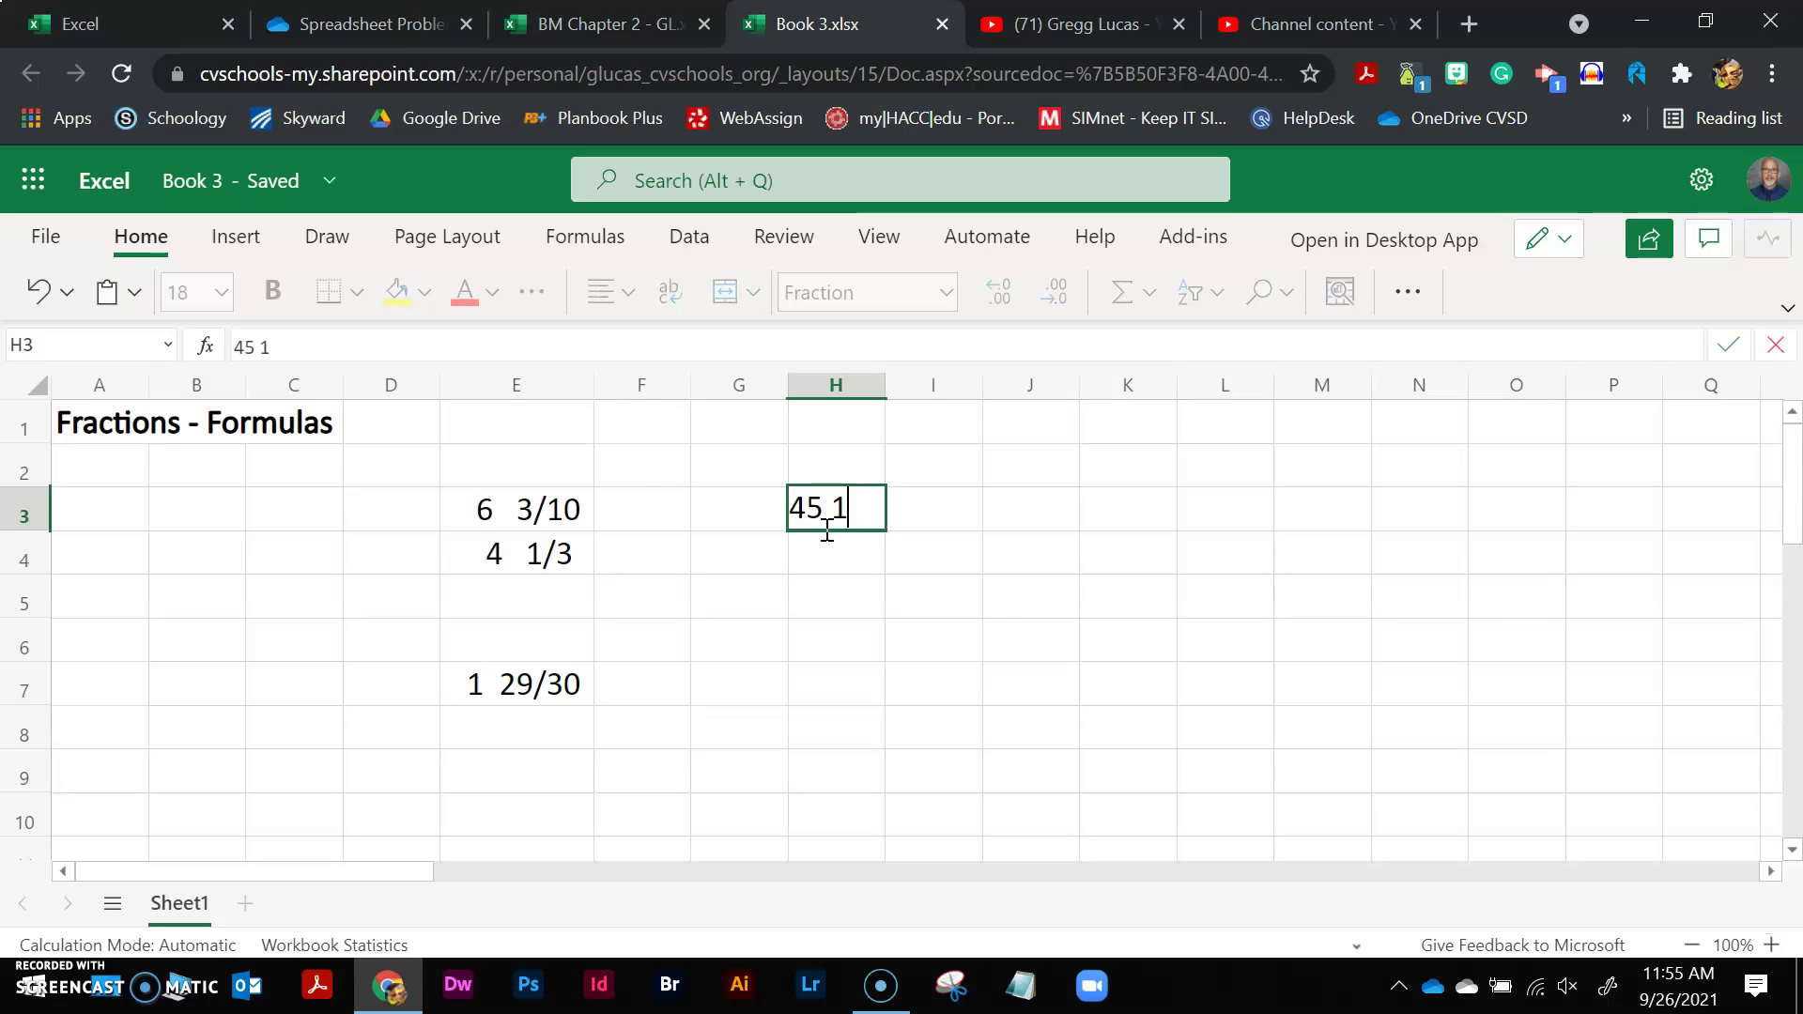
type("/2")
left_click(820, 568)
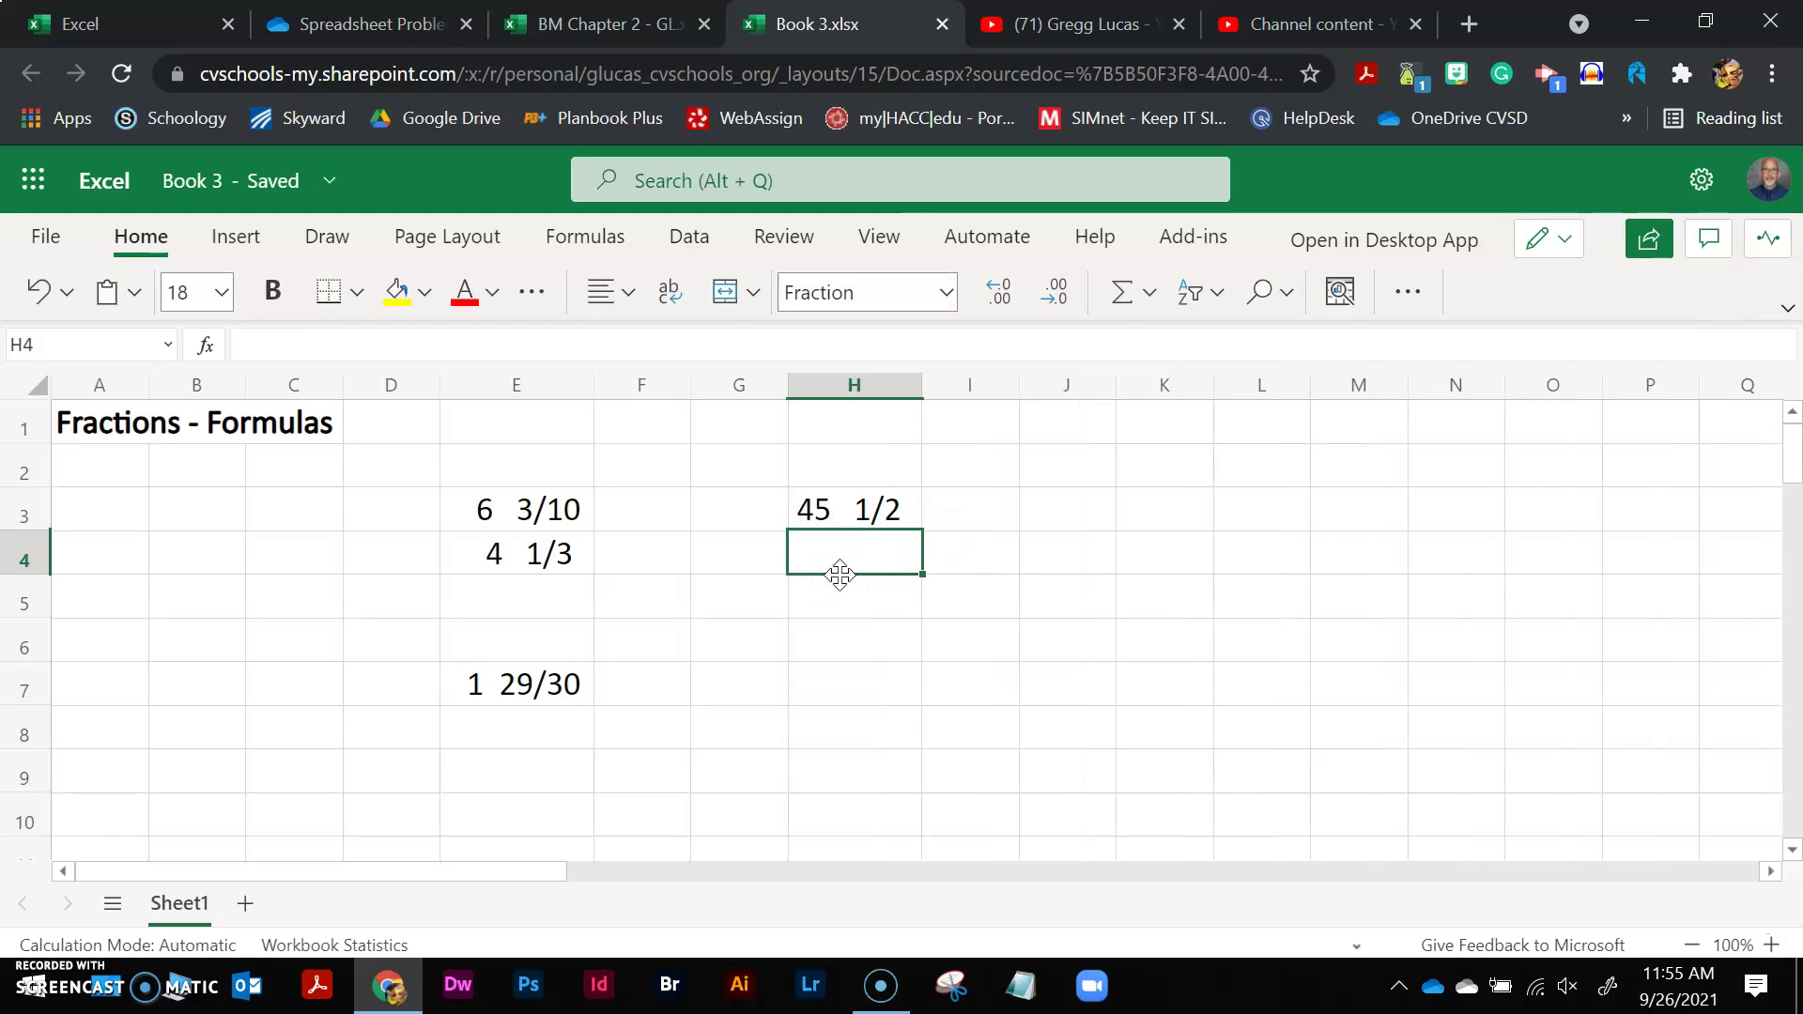
type("2")
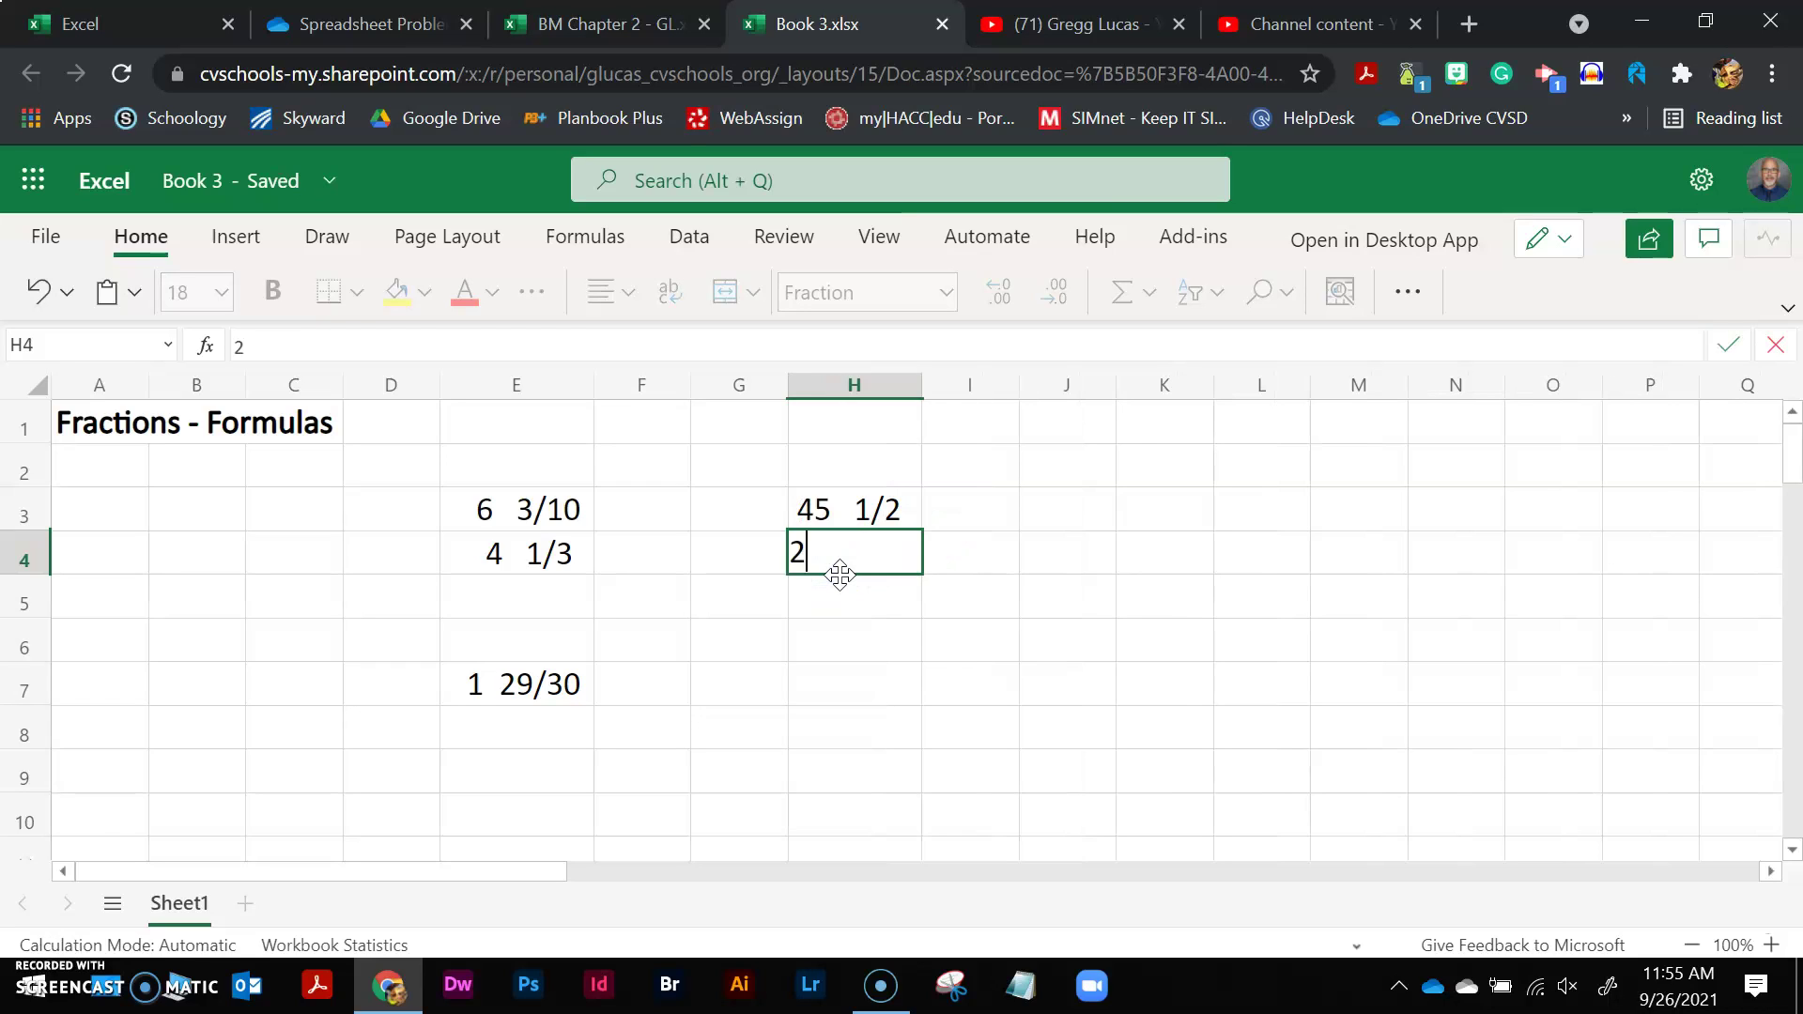
type("/3")
key("Return")
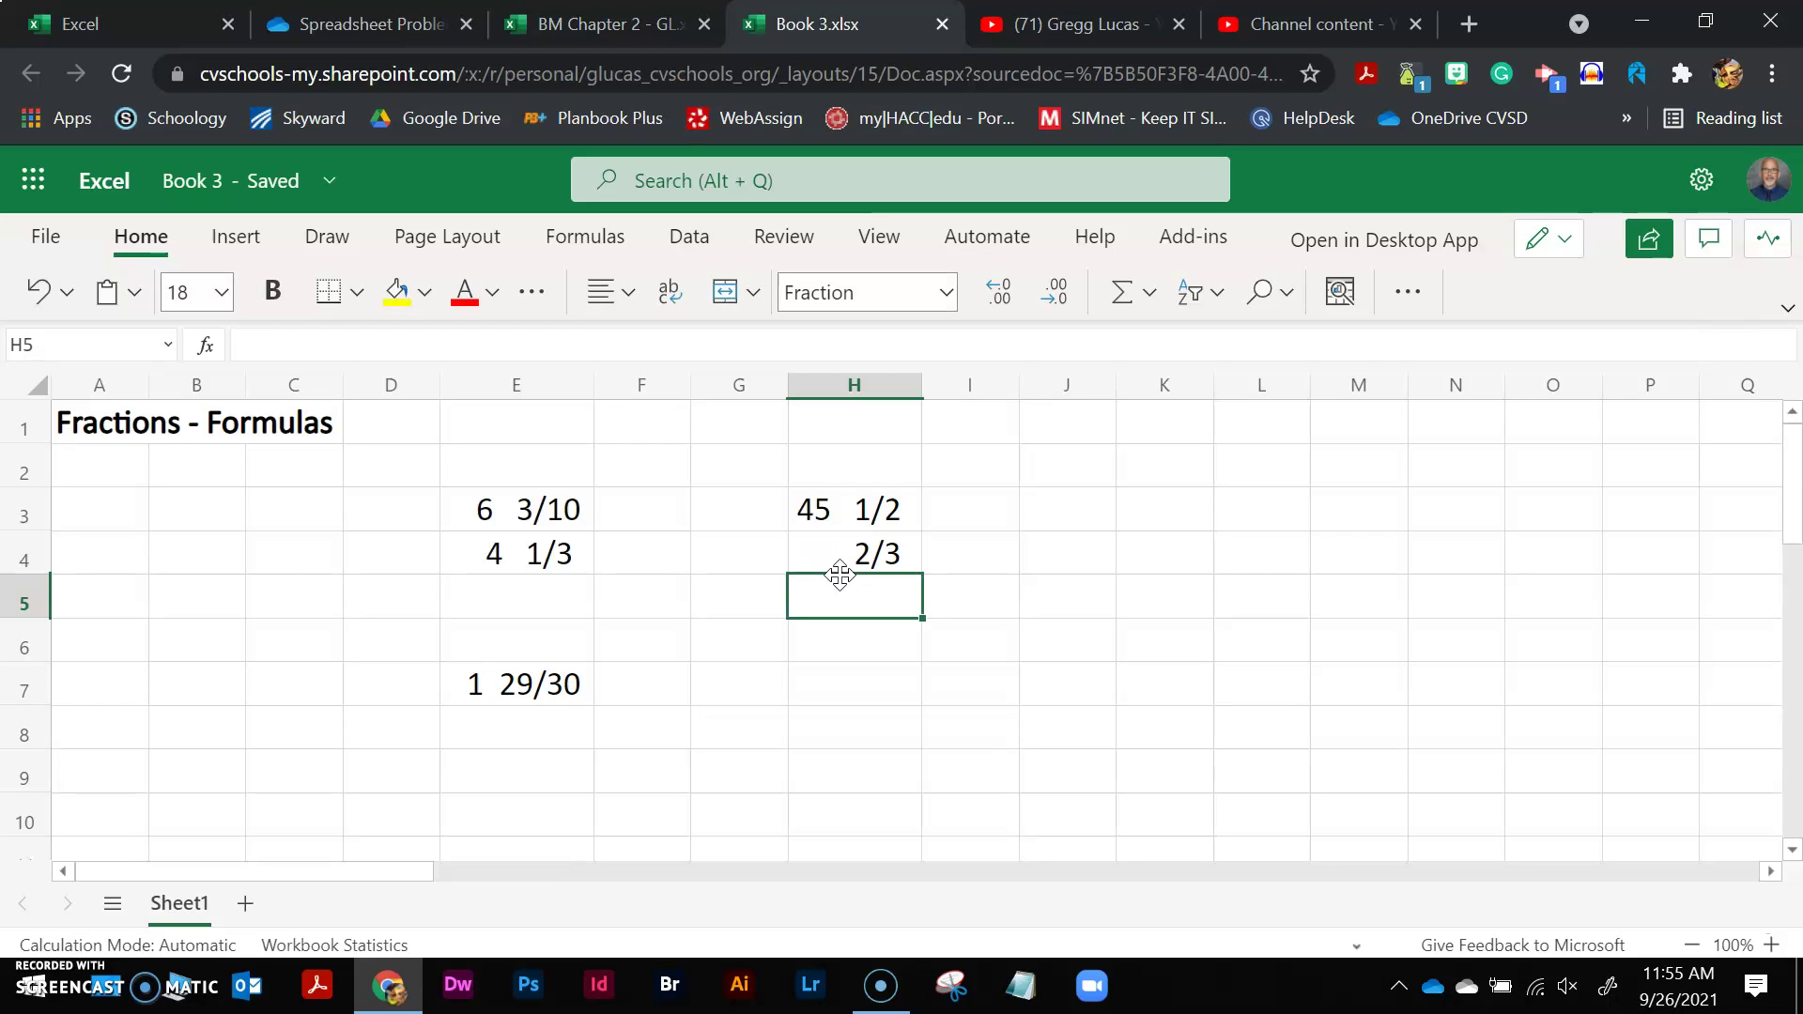
Step: Enter the formula =H3*H4 in cell H5 to multiply the mixed number by the fraction
type("=")
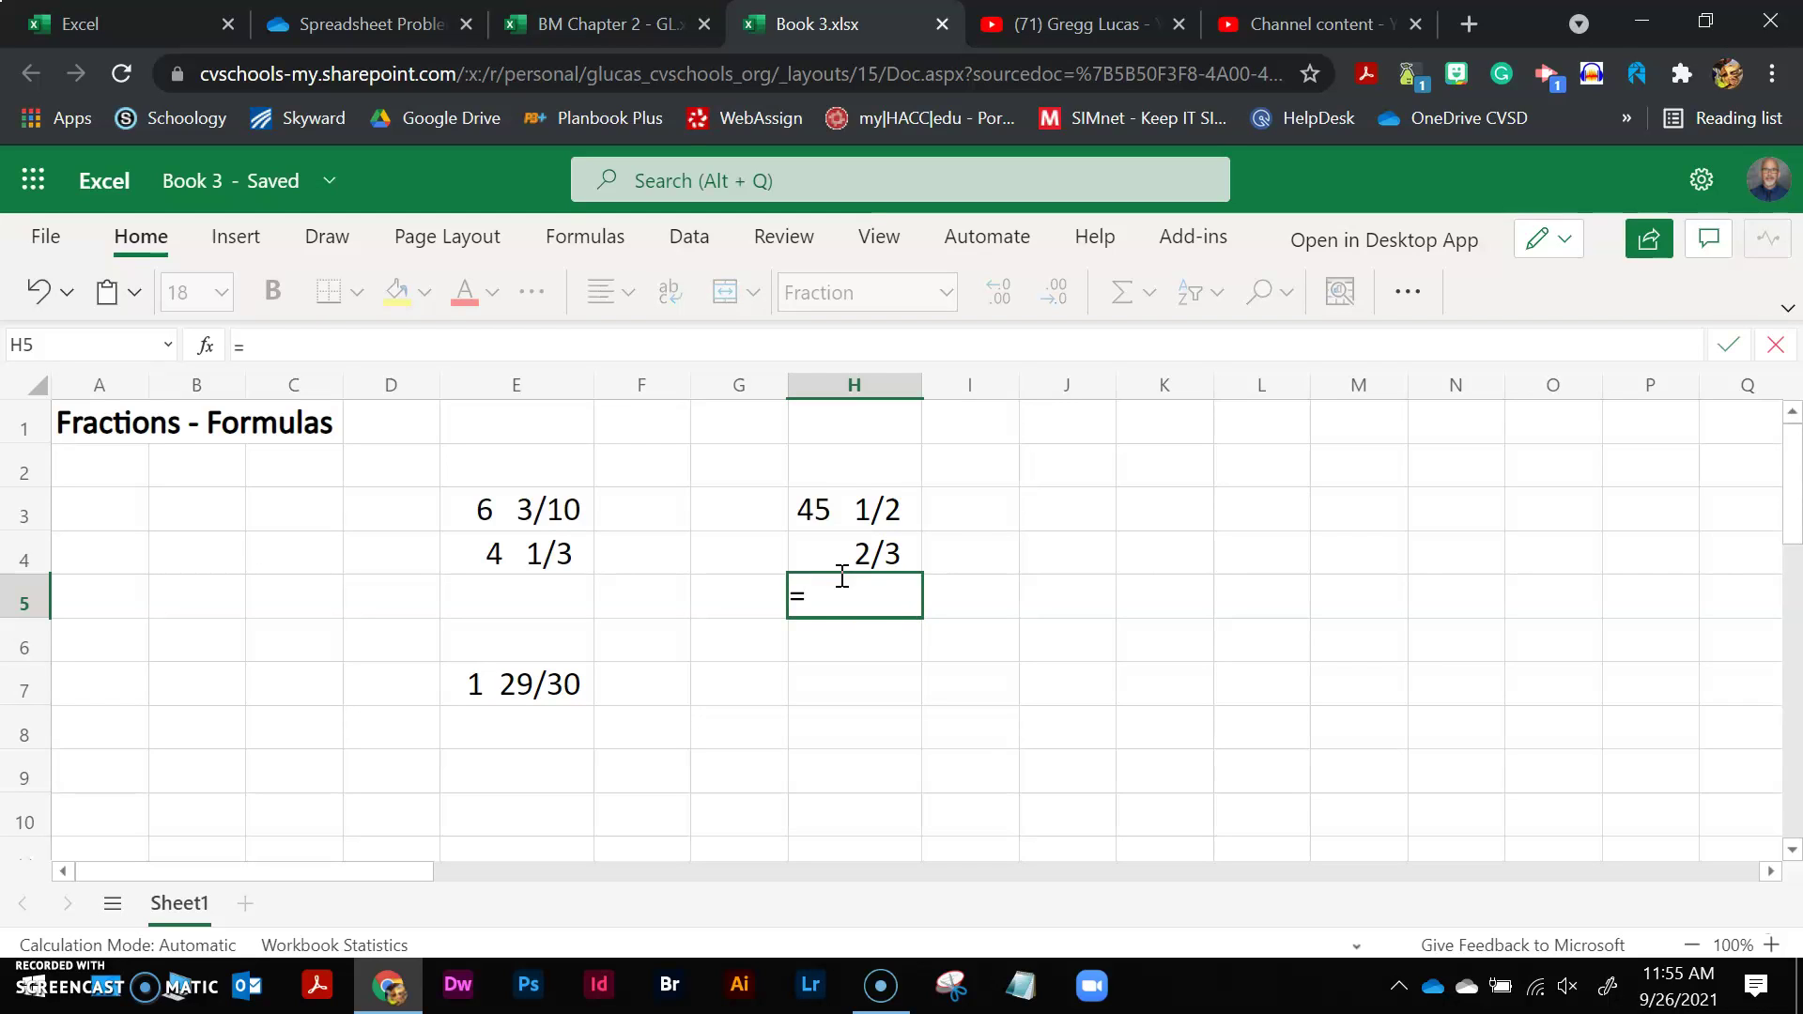
left_click(846, 508)
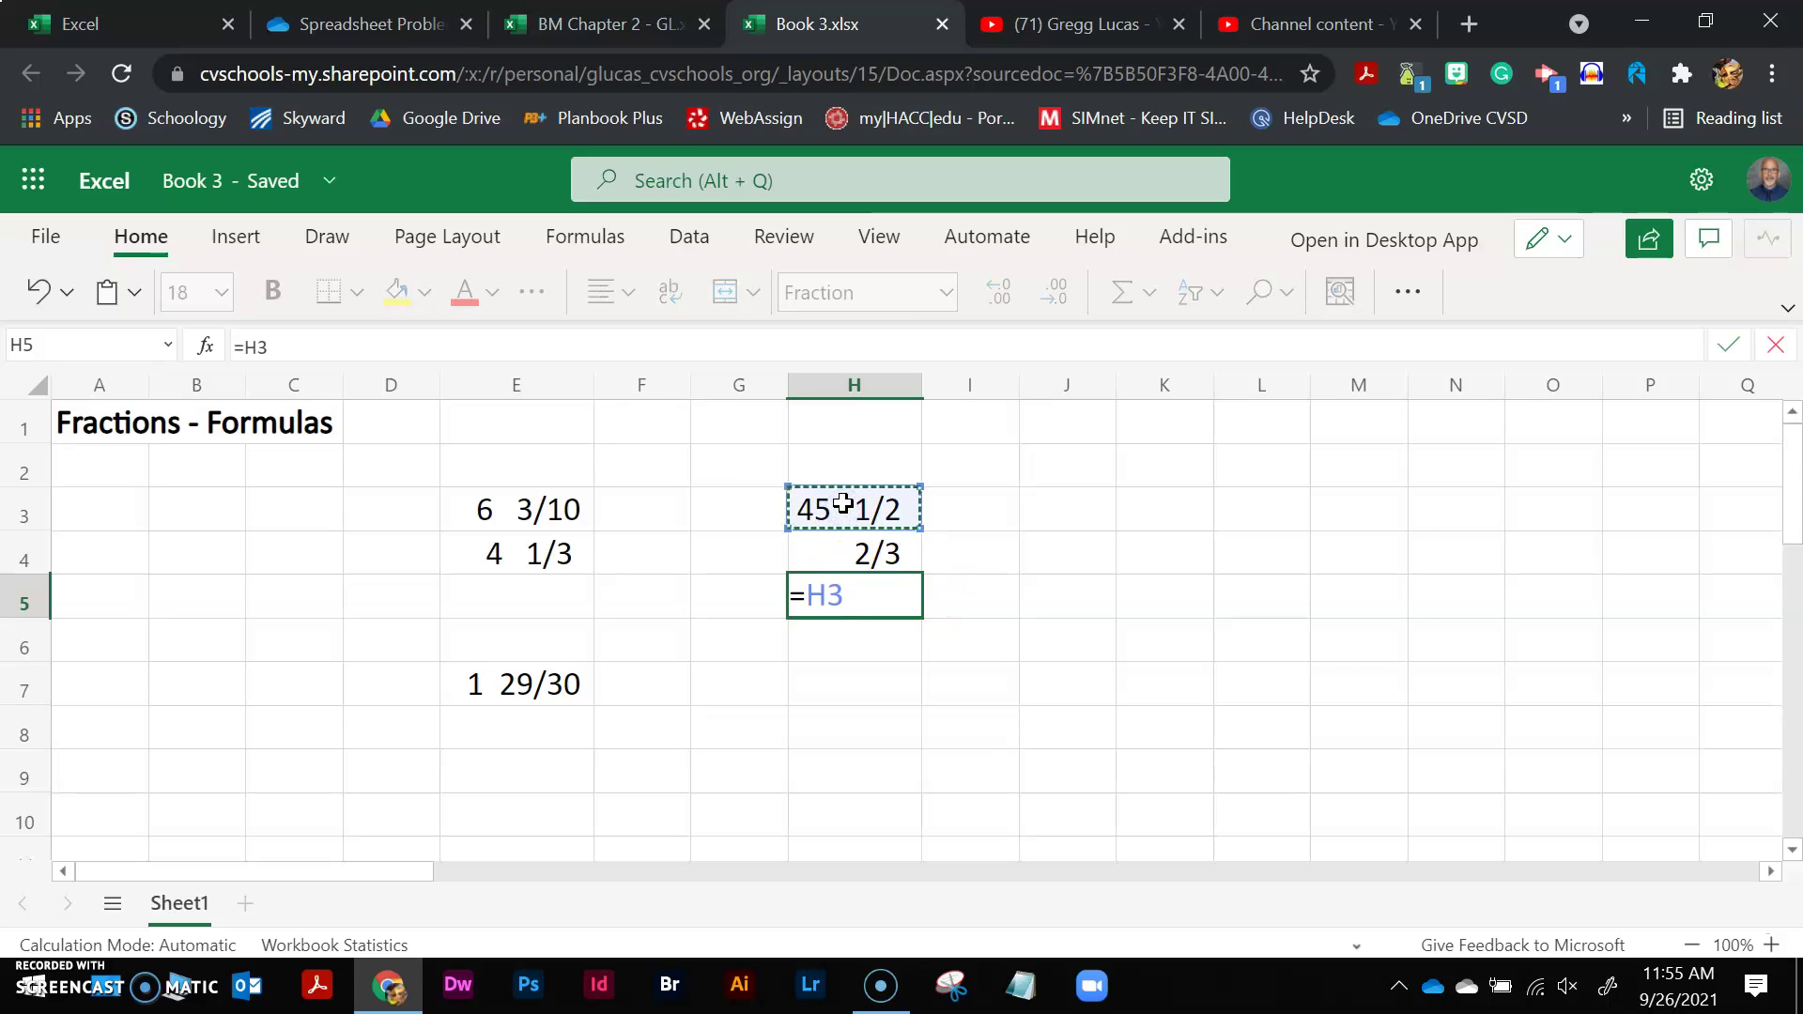
type("*")
left_click(861, 555)
key("Return")
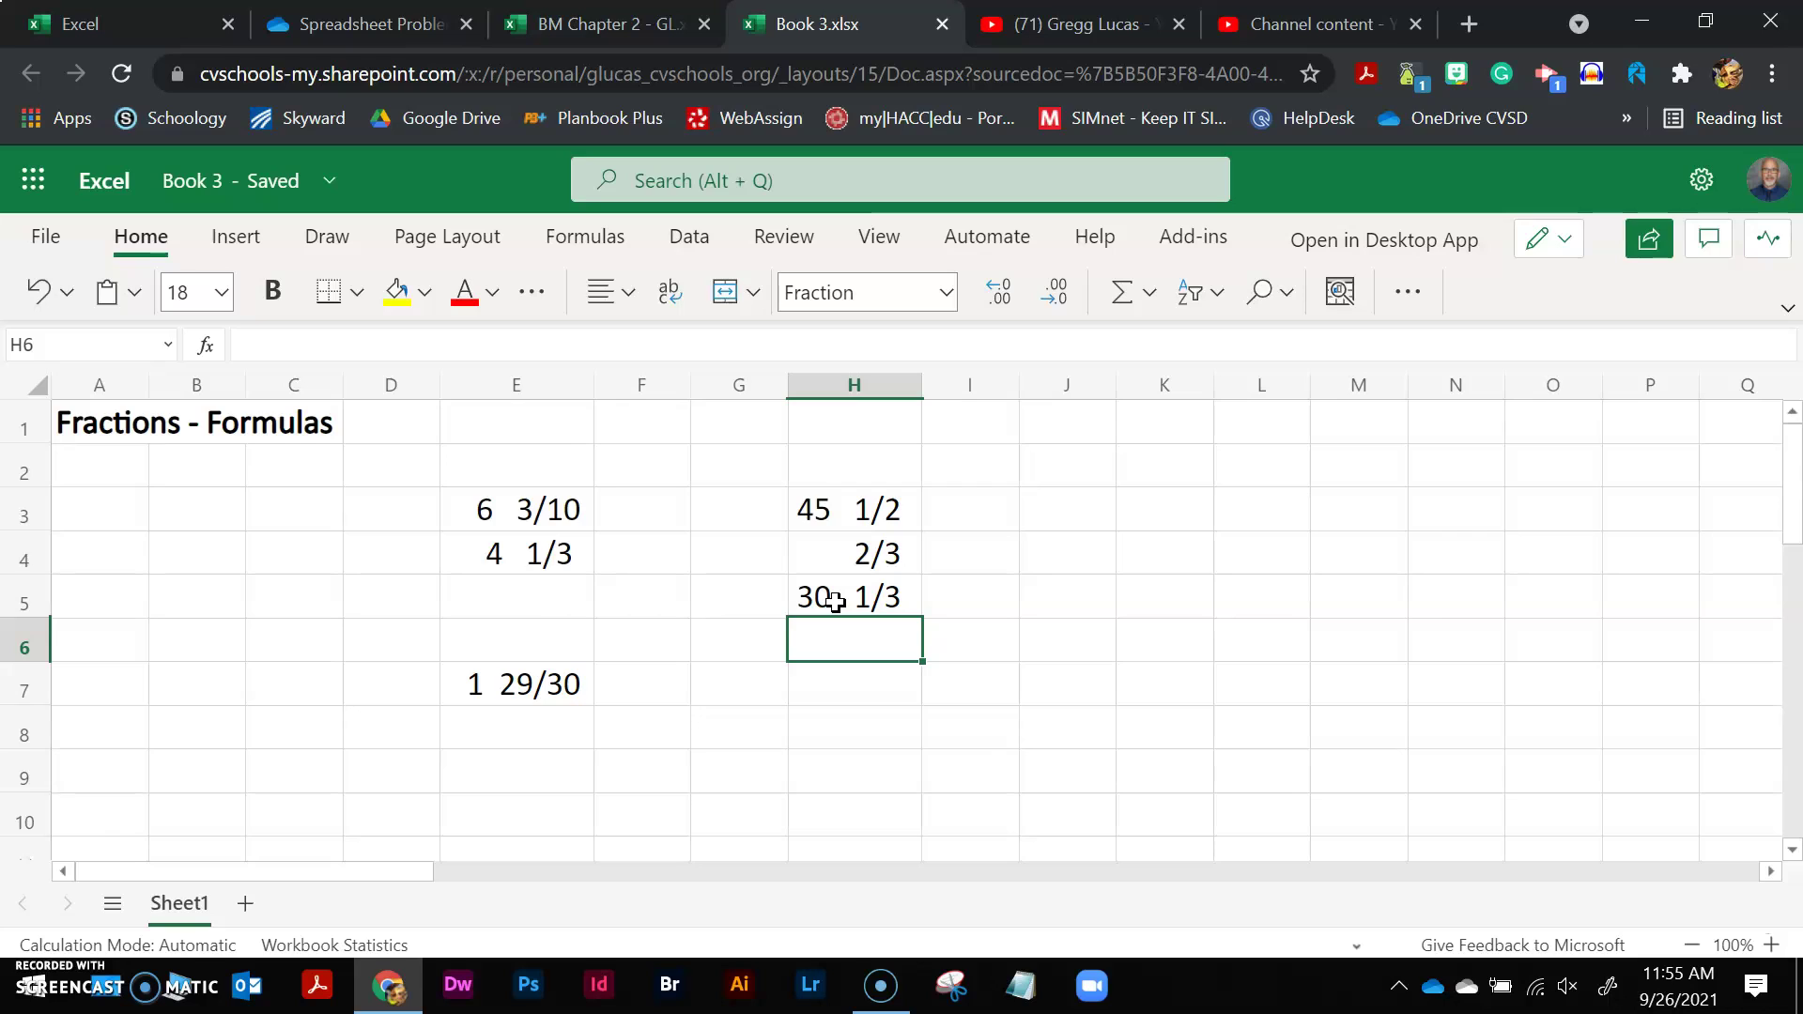
Step: Enter the mixed number 45 6/7 in cell H8 and the whole number 2 in cell H9
left_click(835, 734)
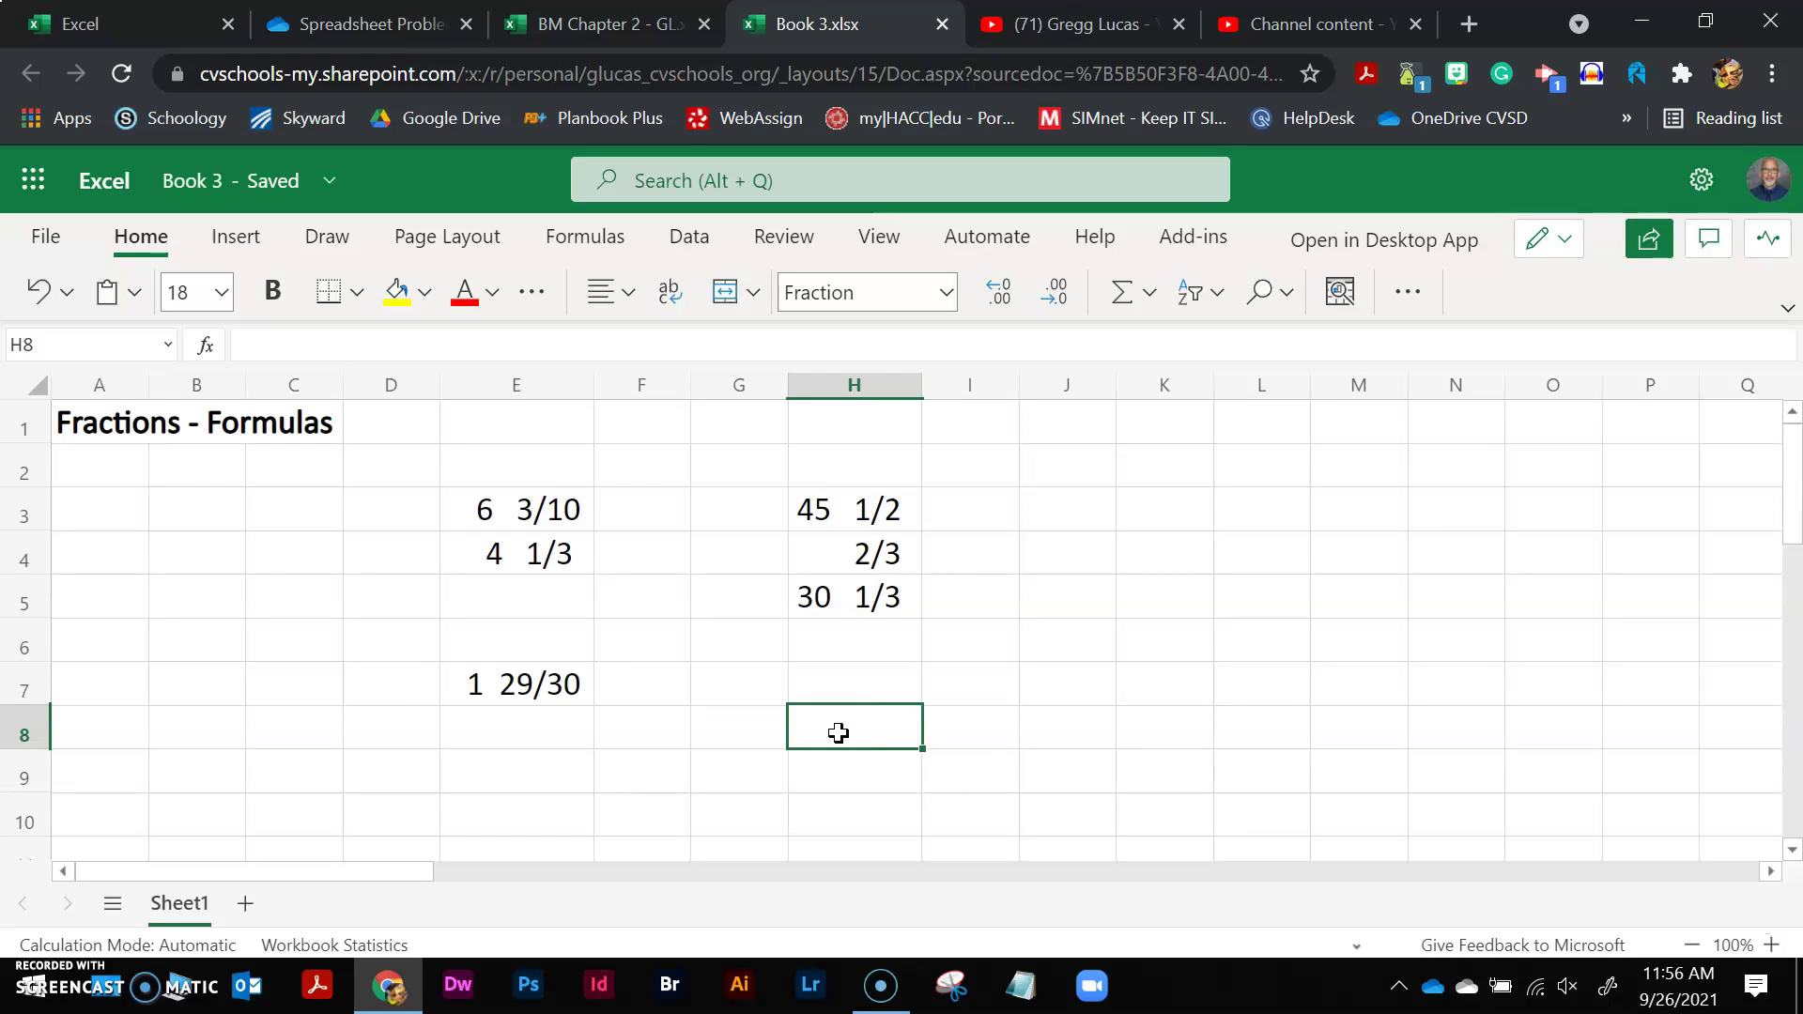
type("45")
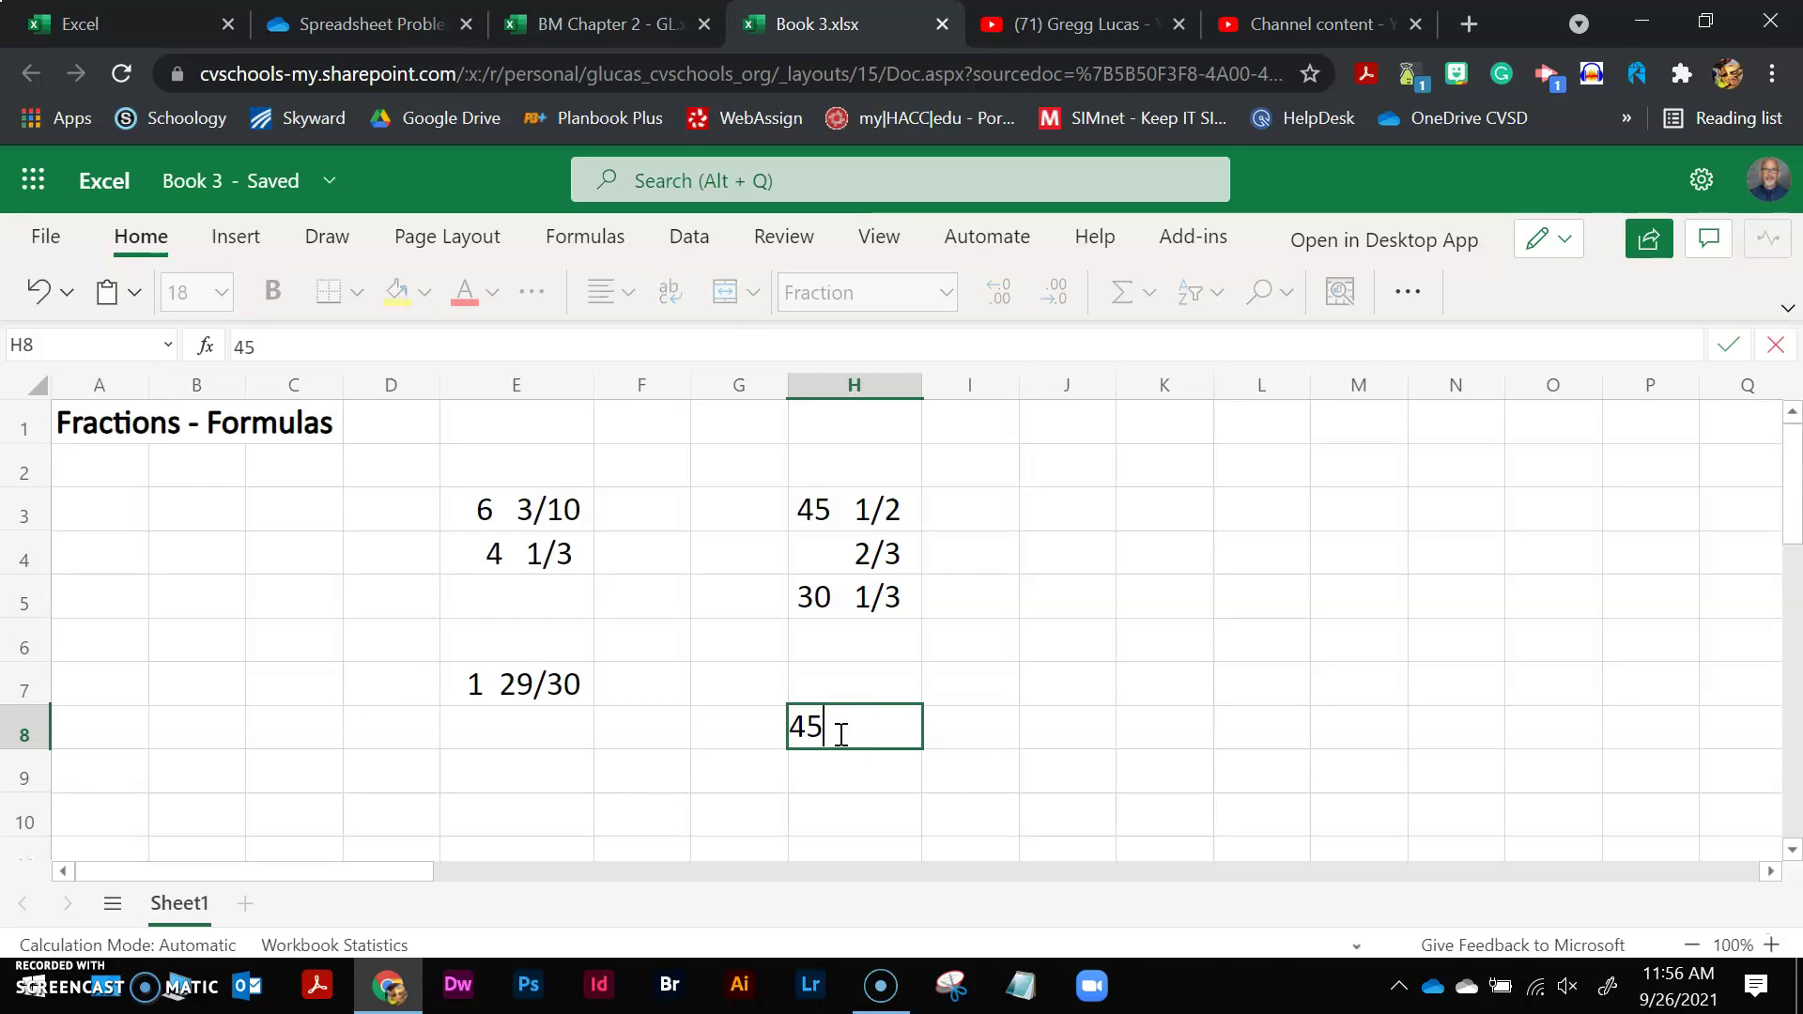
type("  6/7")
key("Return")
type("2")
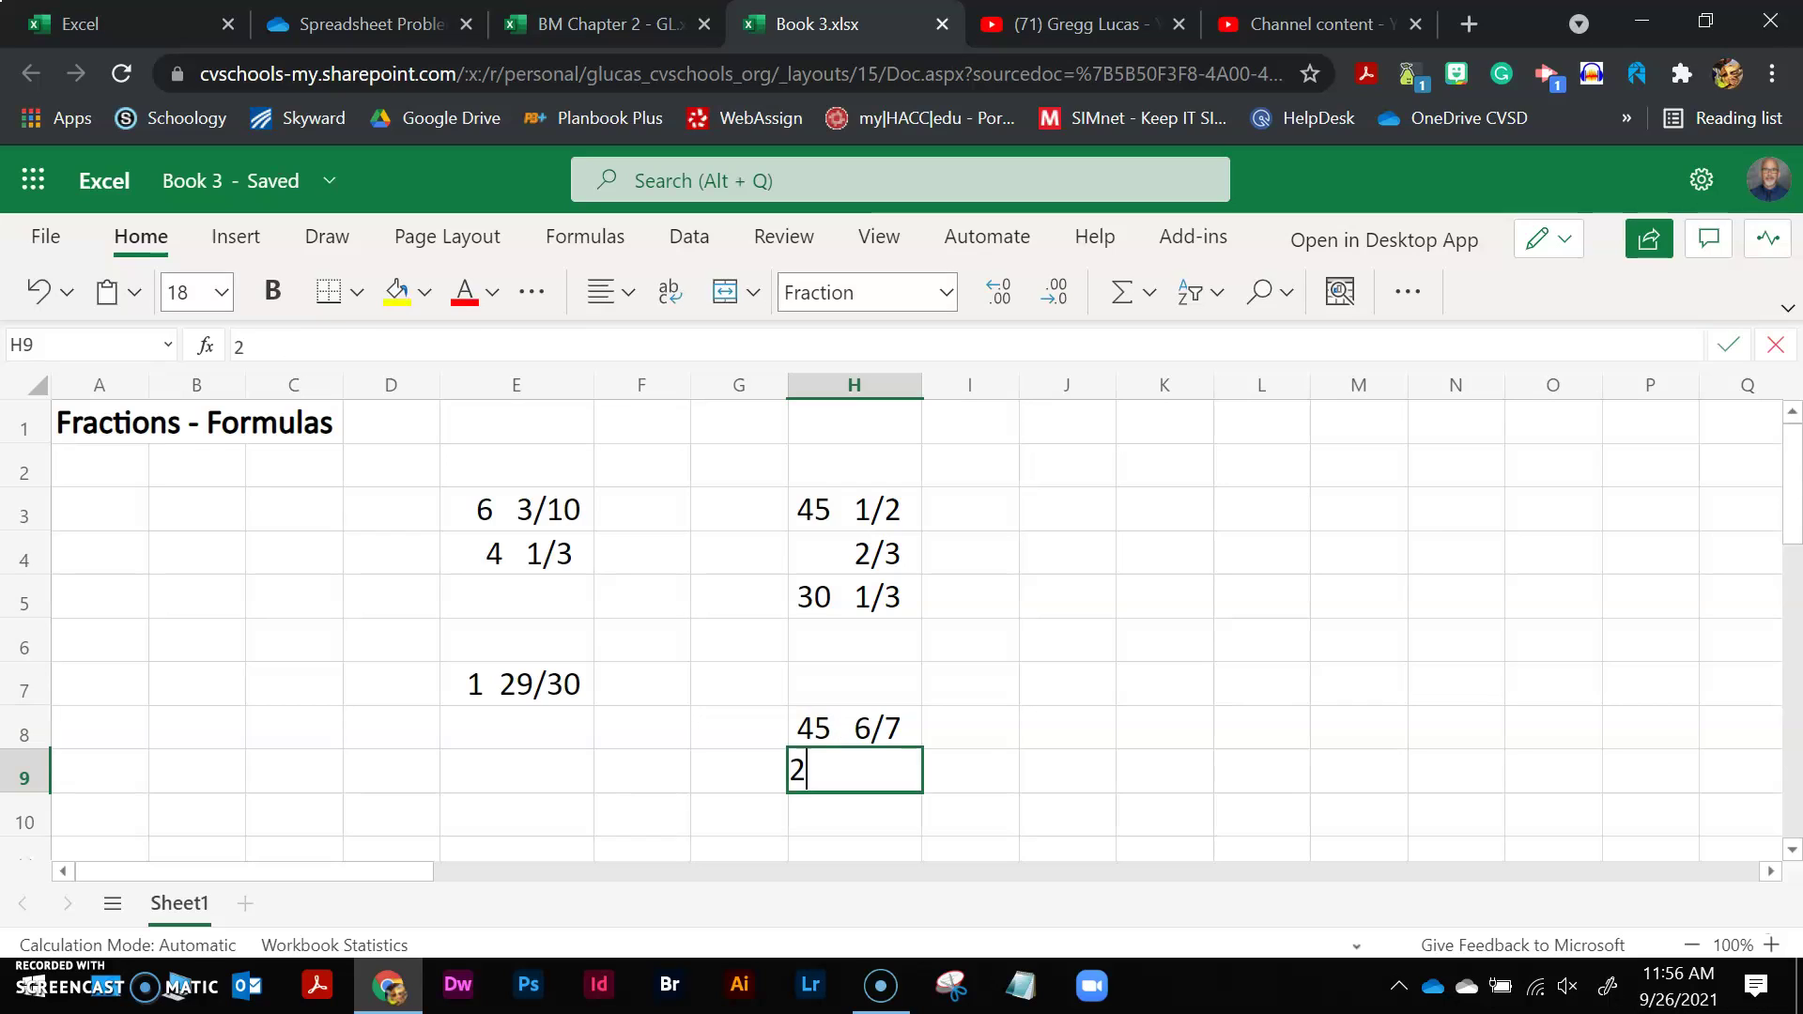
key("Return")
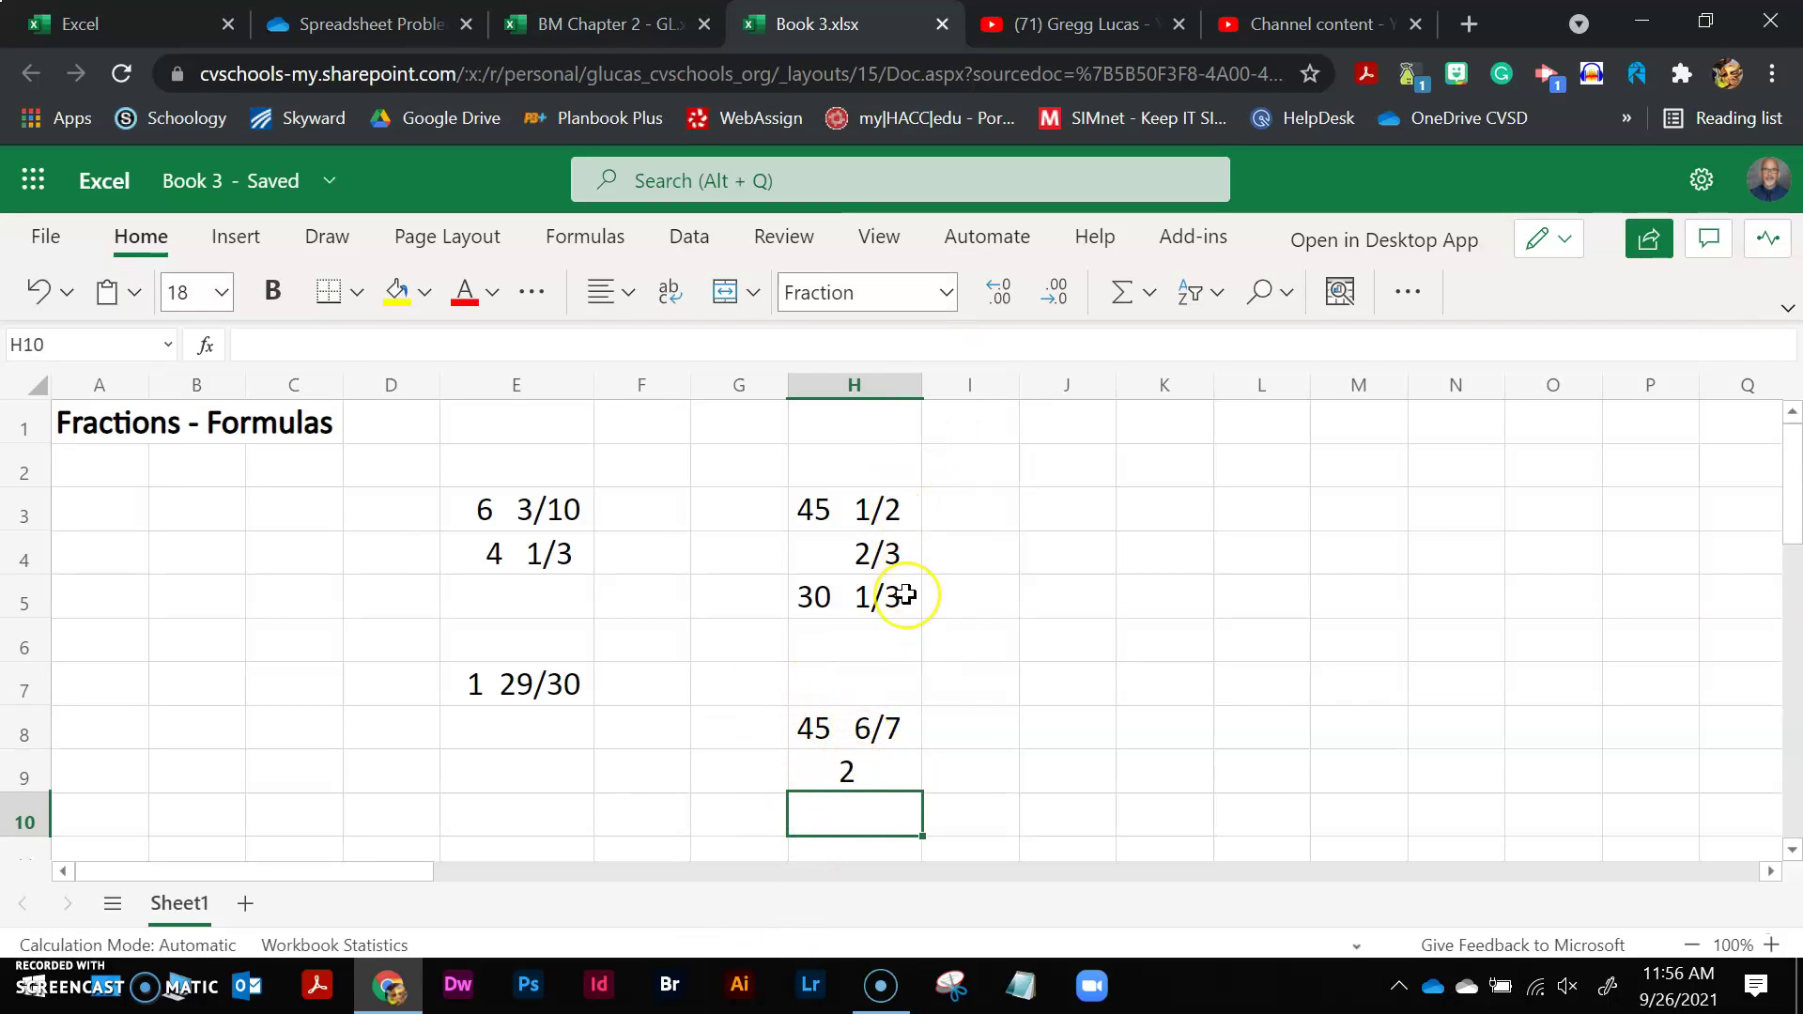
Step: Enter the division formula =H8/H9 in cell H10 and autofit the width of column H to its contents
type("=")
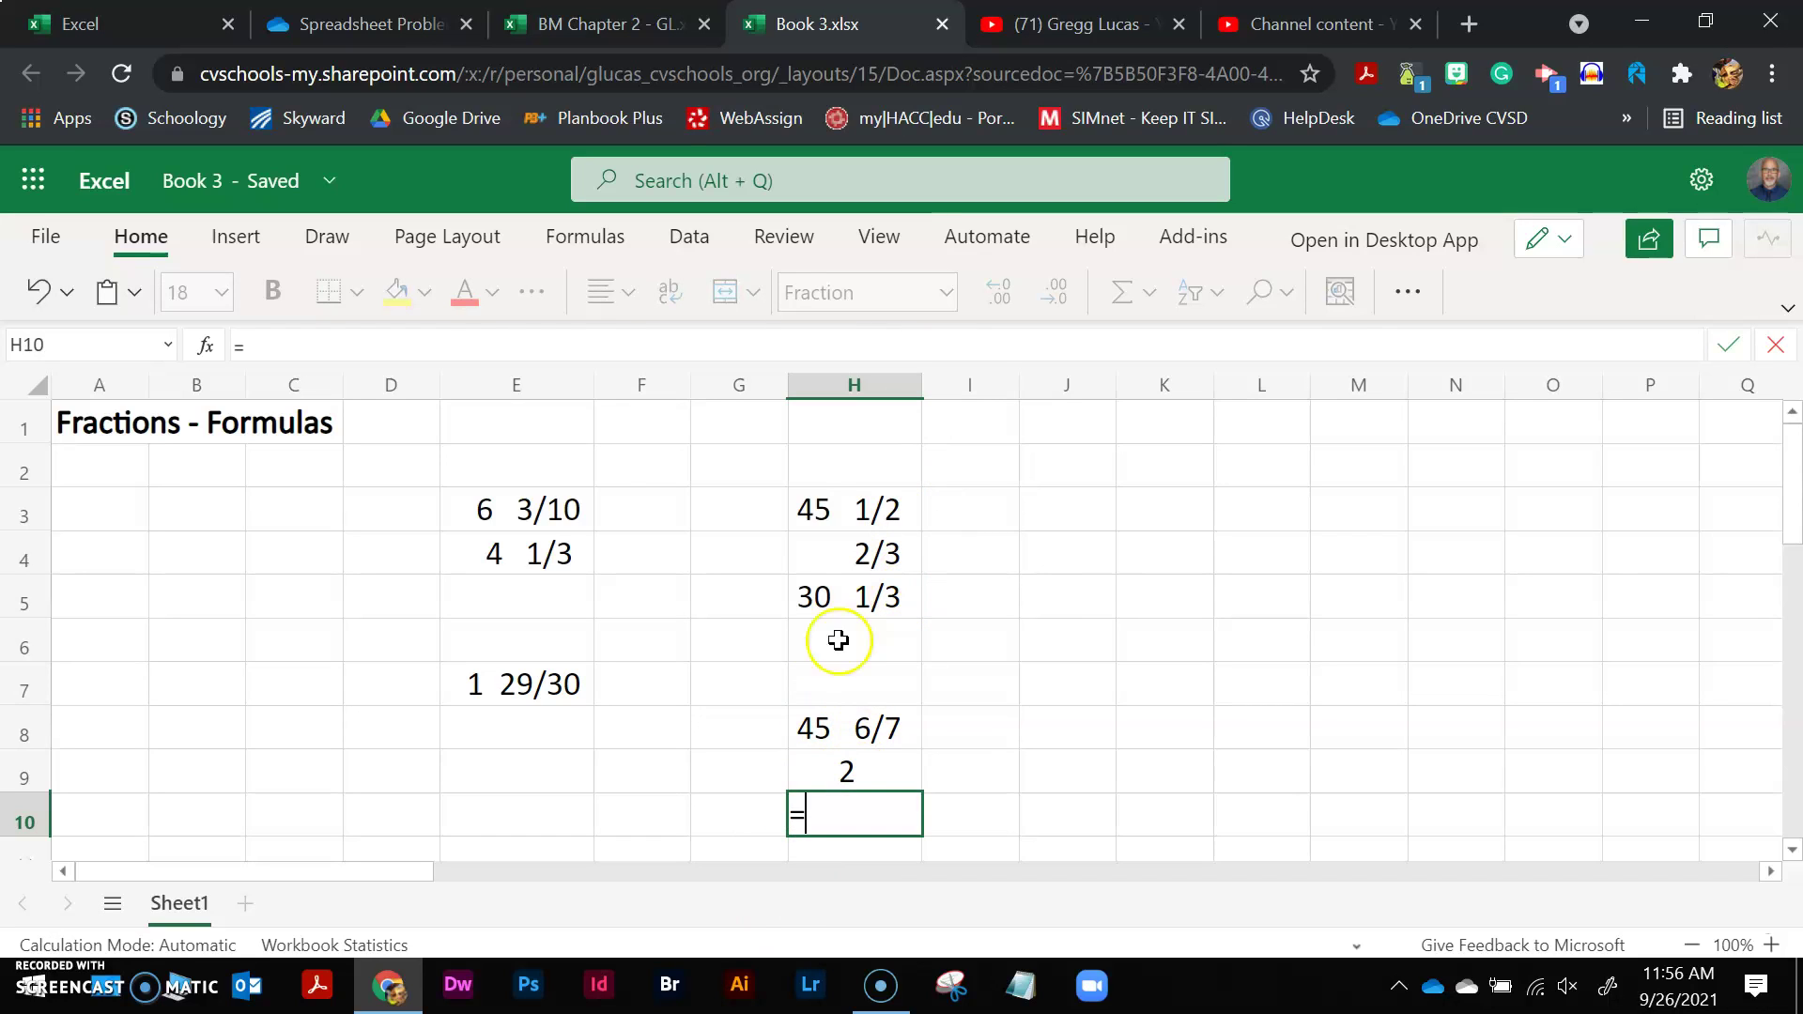
left_click(860, 731)
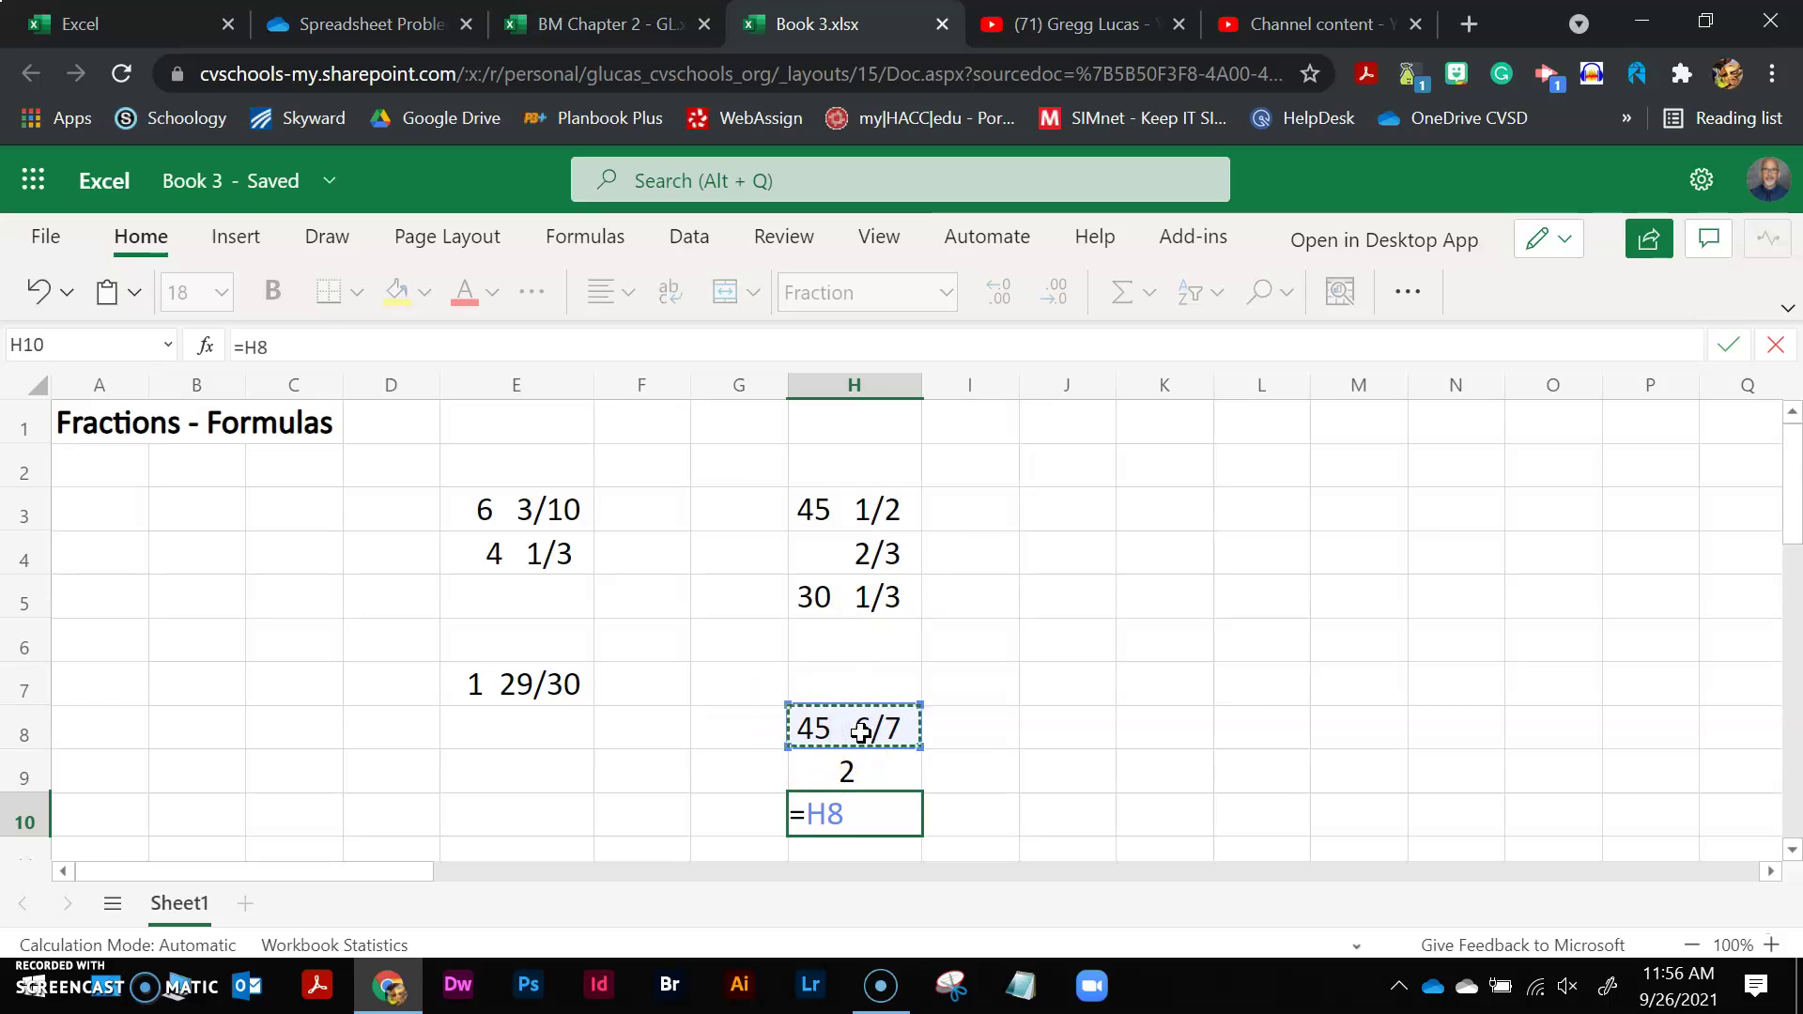
type("/")
left_click(849, 771)
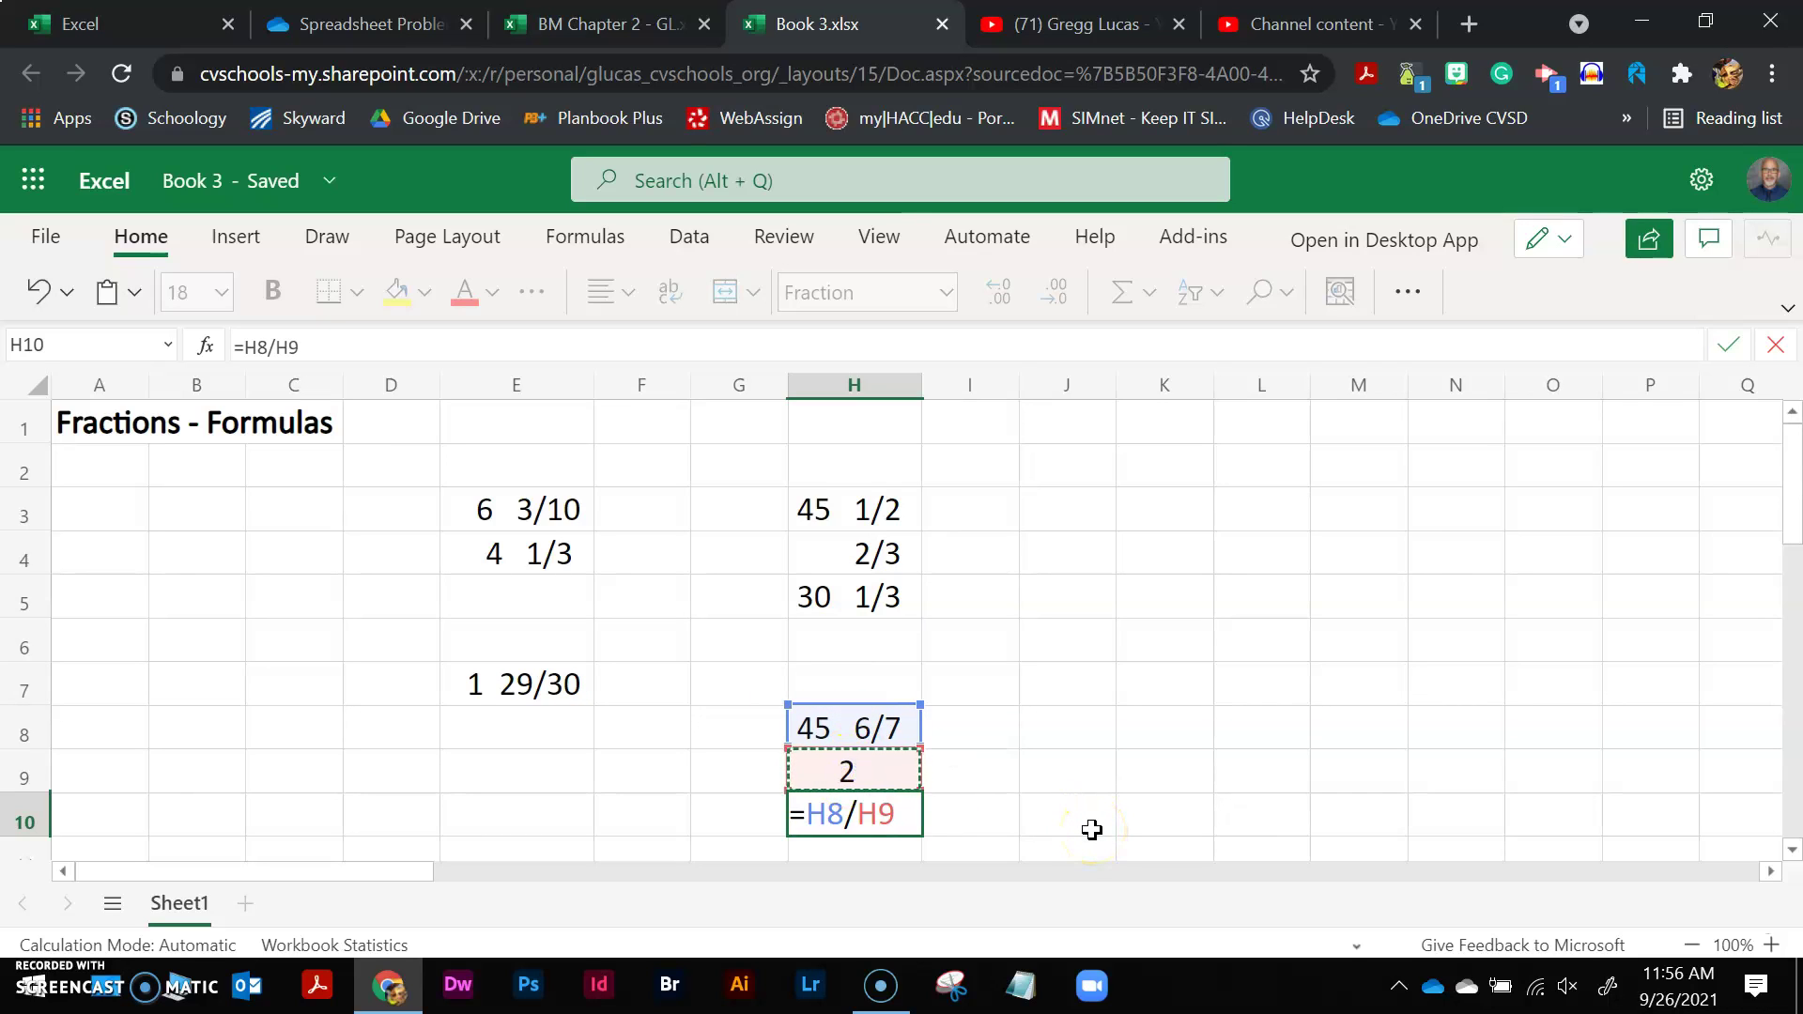
key("Return")
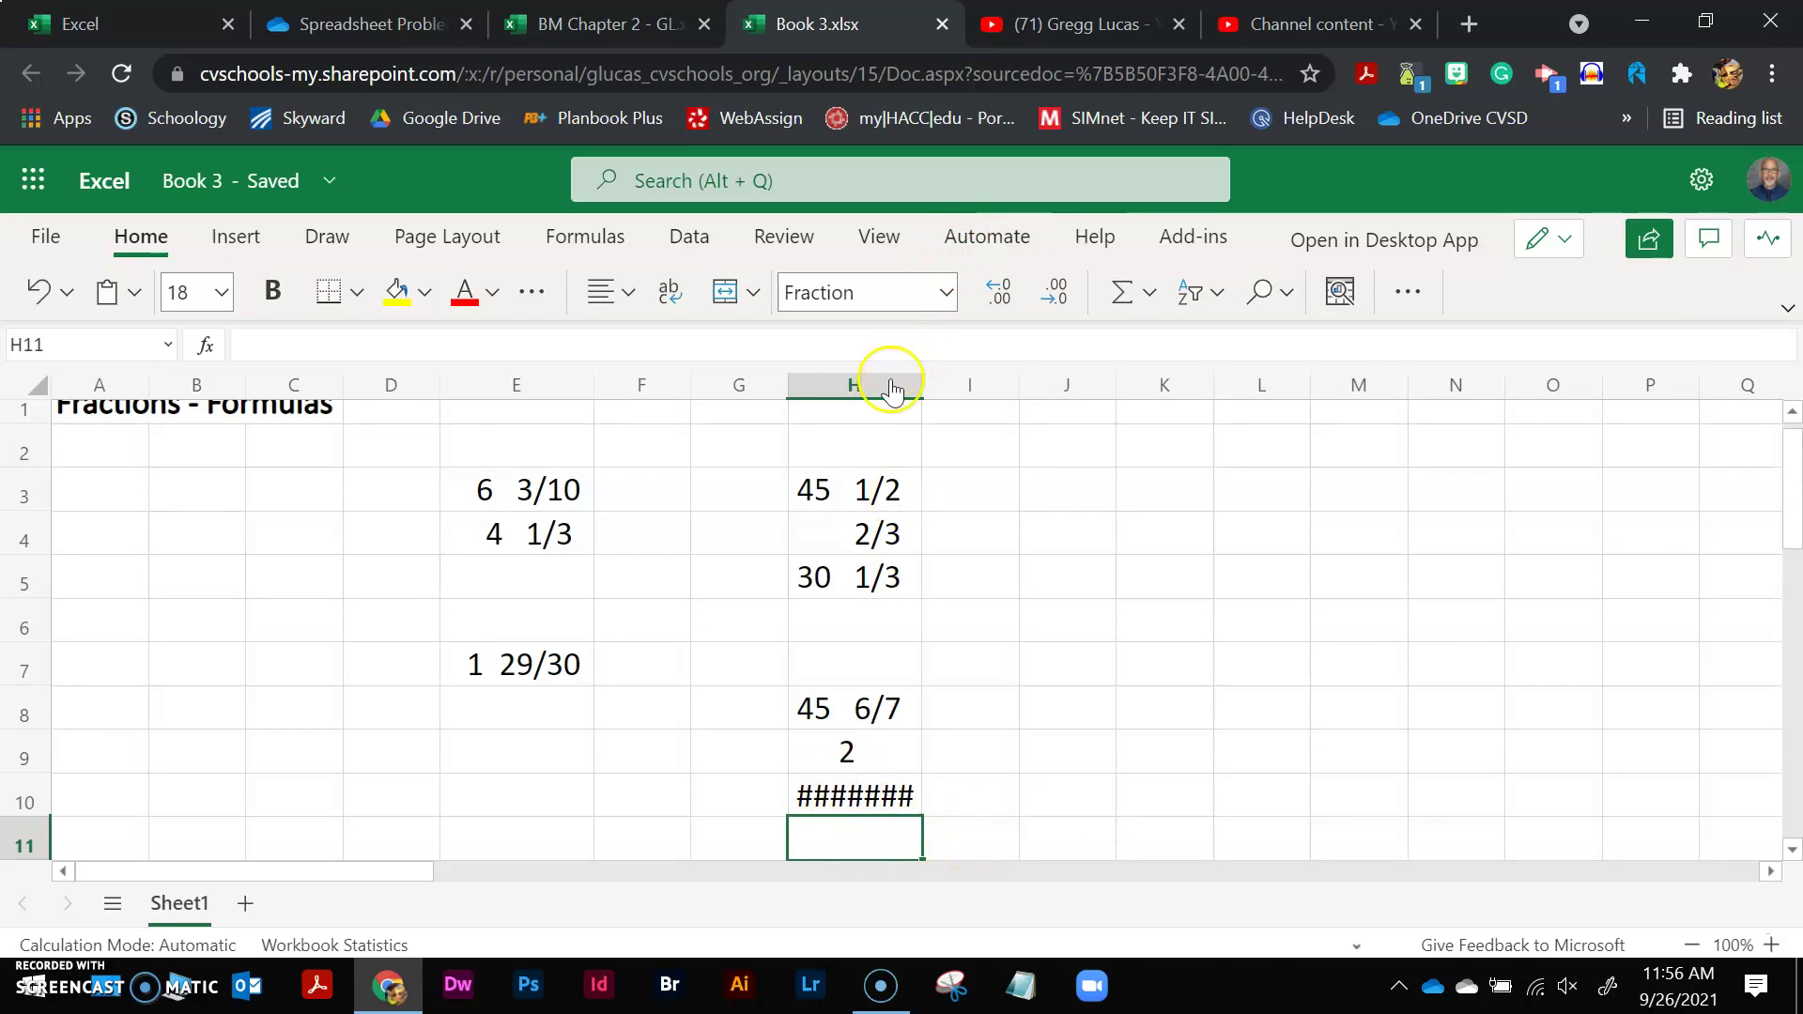
double_click(920, 380)
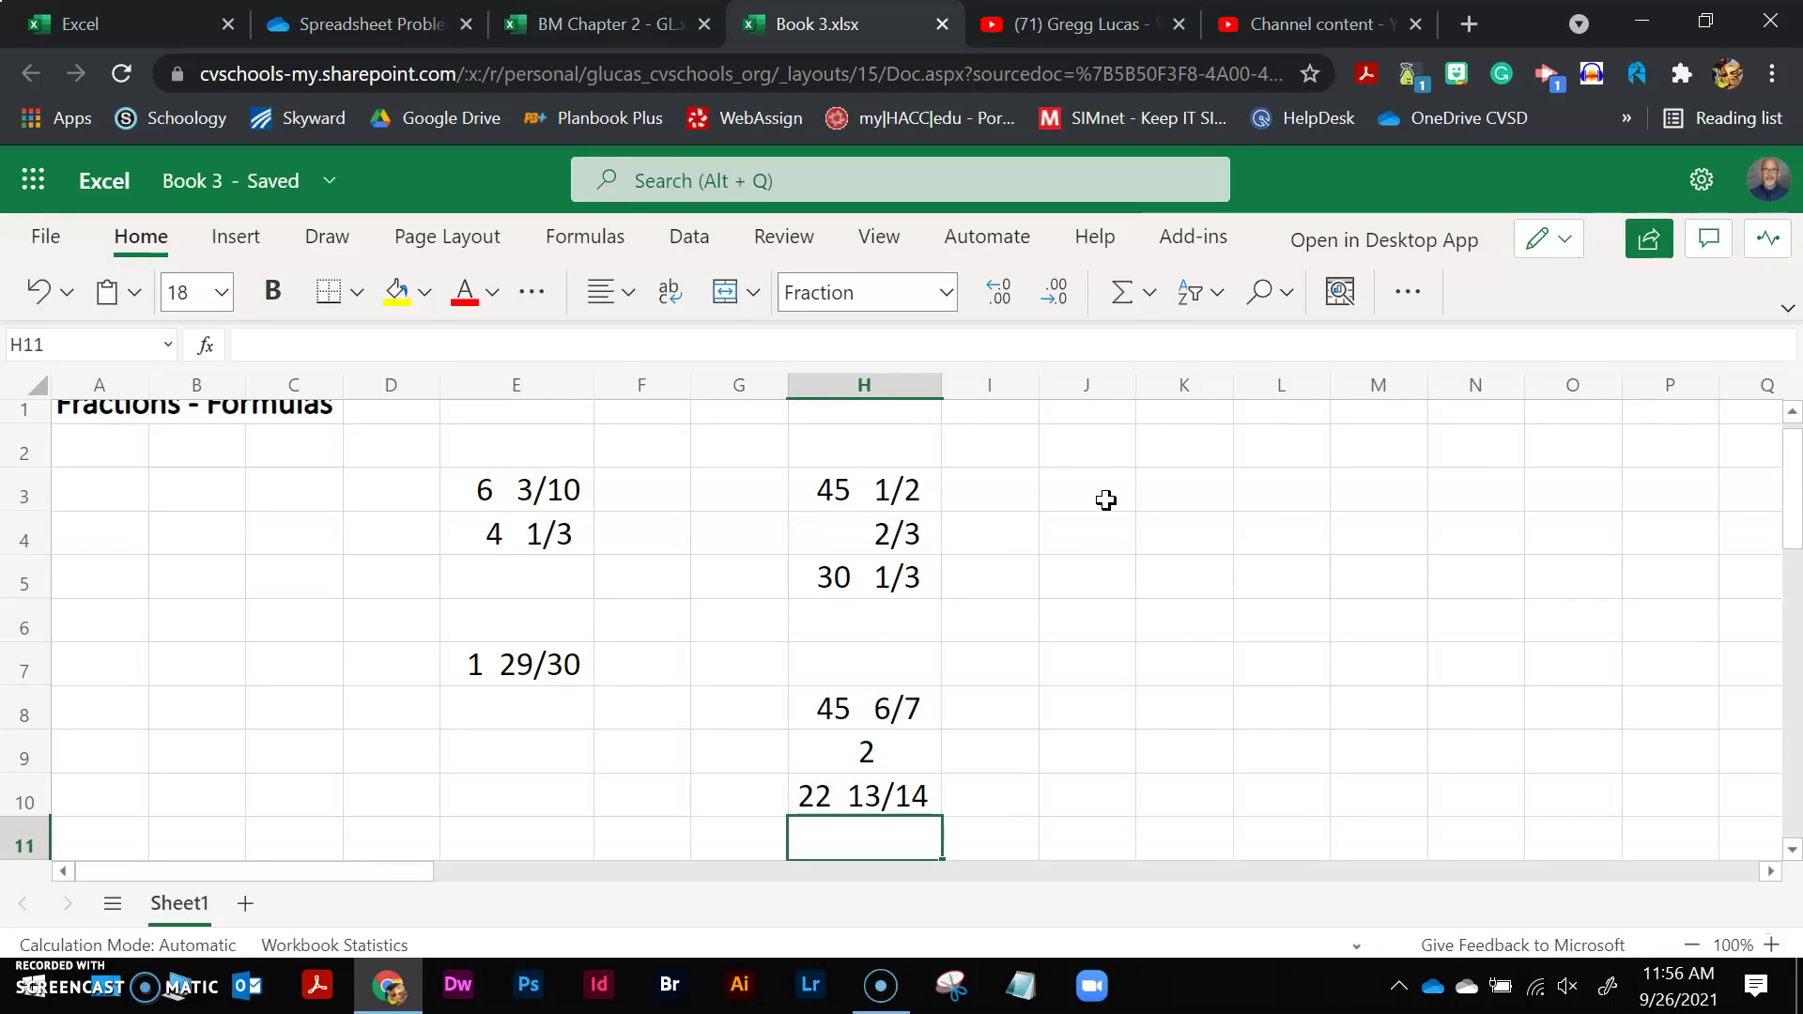
scroll(1033, 627, "up", 1)
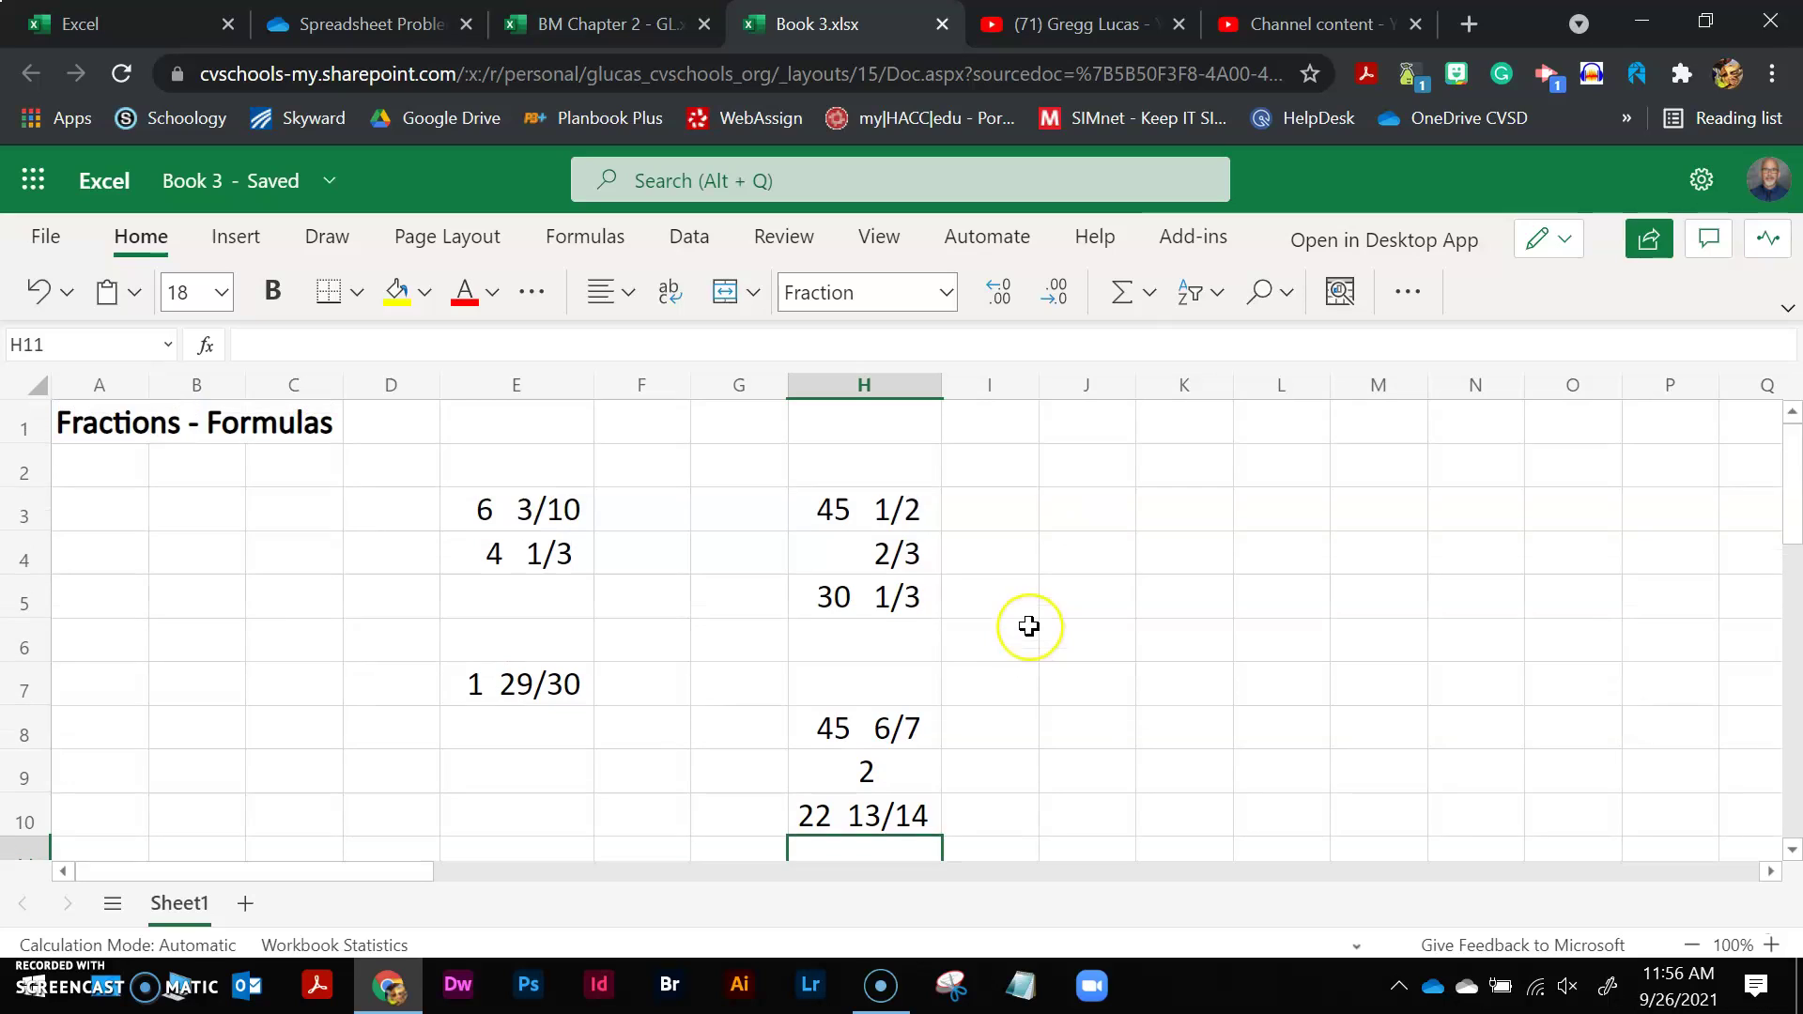